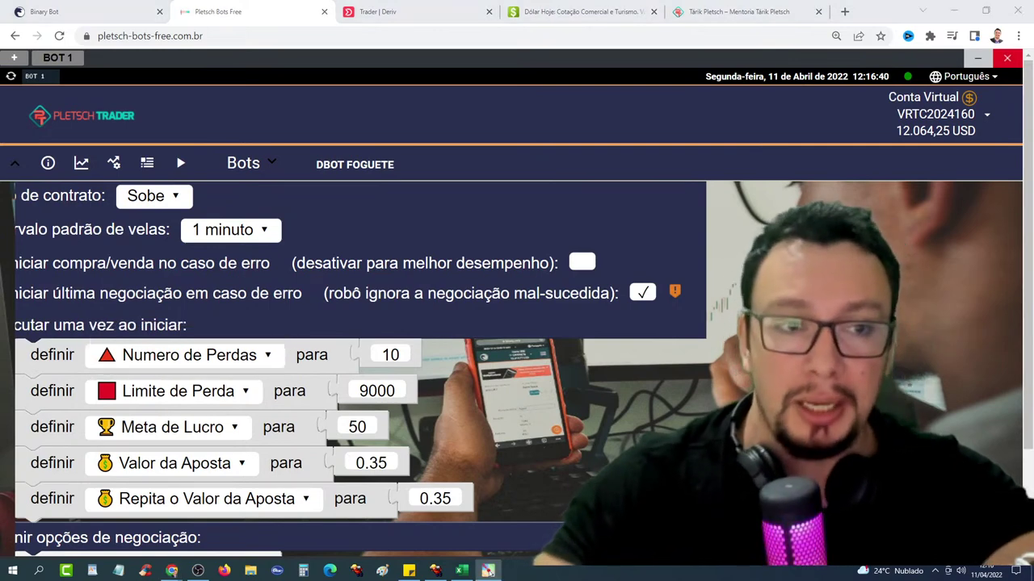
# - Set the bot's Numero de Perdas to 6
pyautogui.click(409, 355)
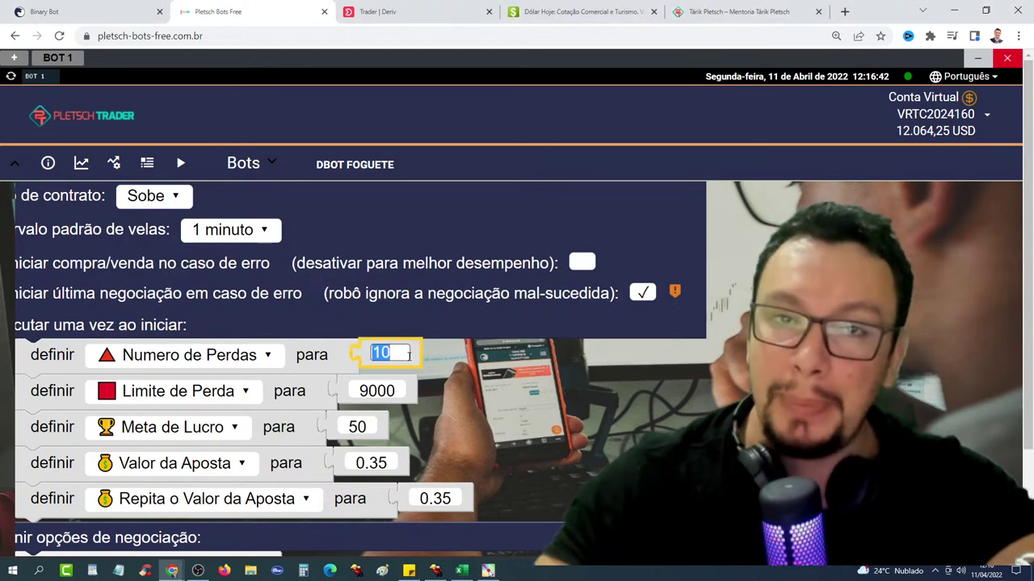
pyautogui.write('6')
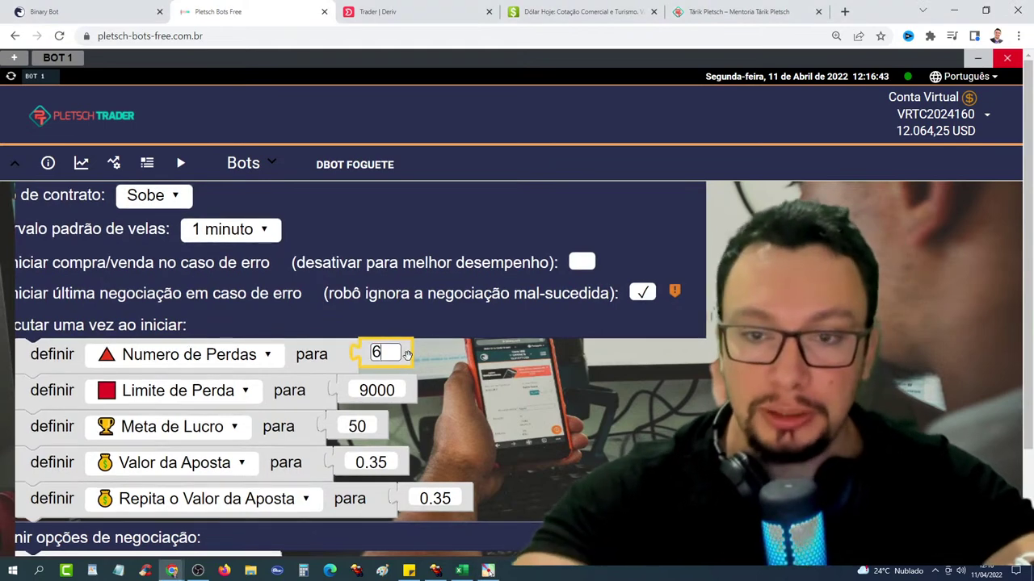
pyautogui.click(578, 401)
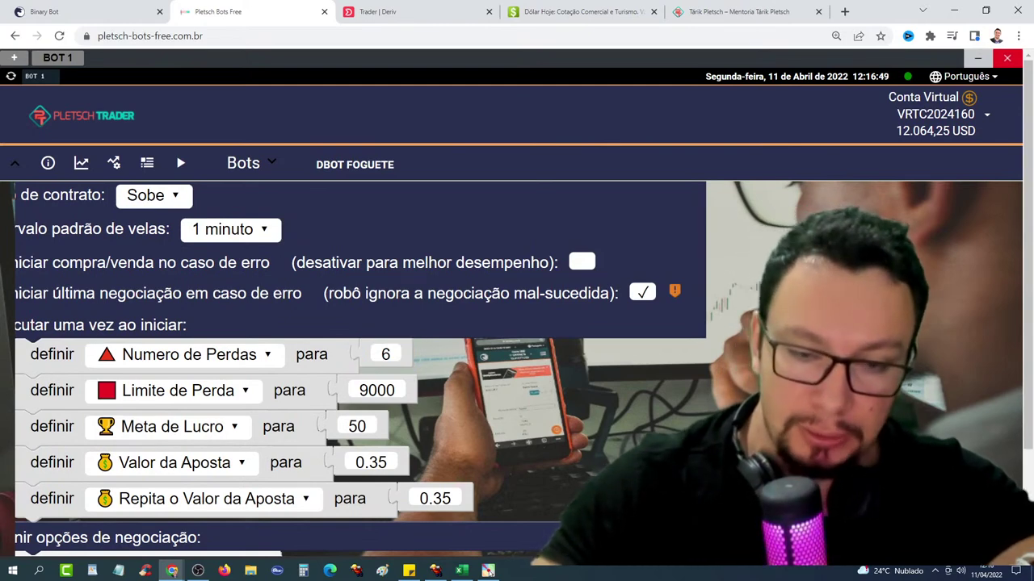
pyautogui.hotkey('alt', 'Tab')
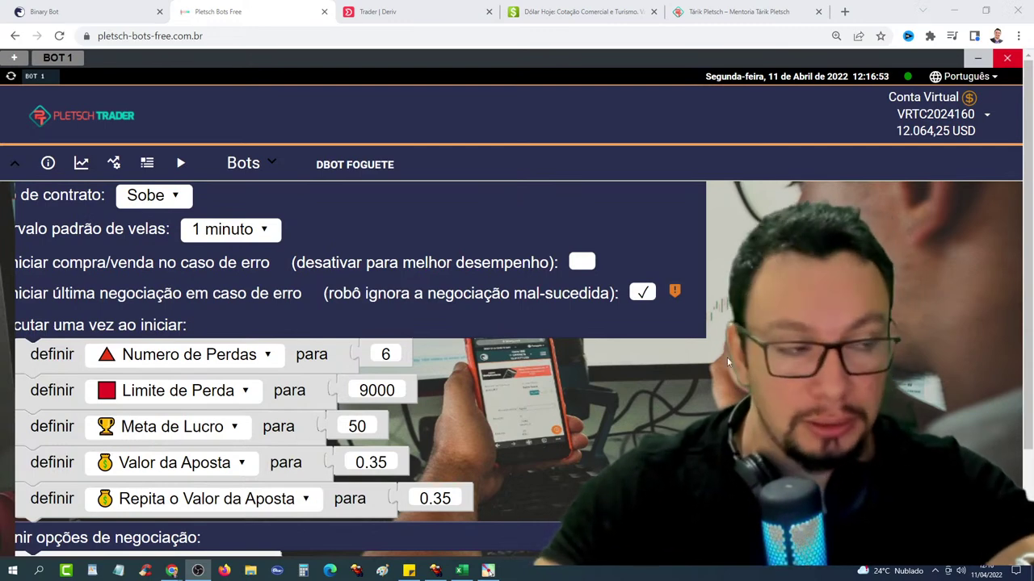
pyautogui.click(451, 393)
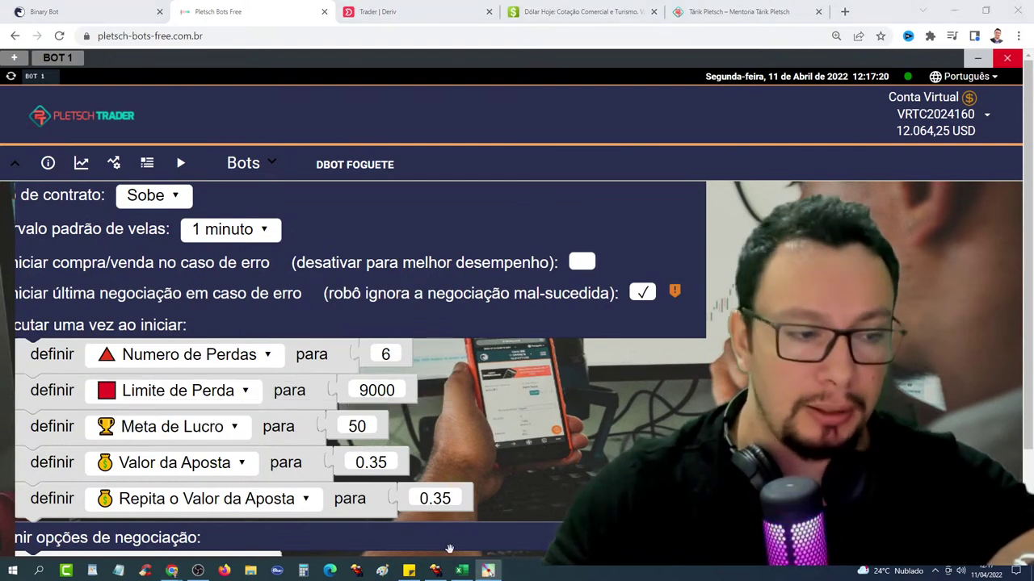
# - Switch to the VÍDEO DO CANAL workbook in Excel, maximize it, and select the 10 entry in the Banca column
pyautogui.click(461, 570)
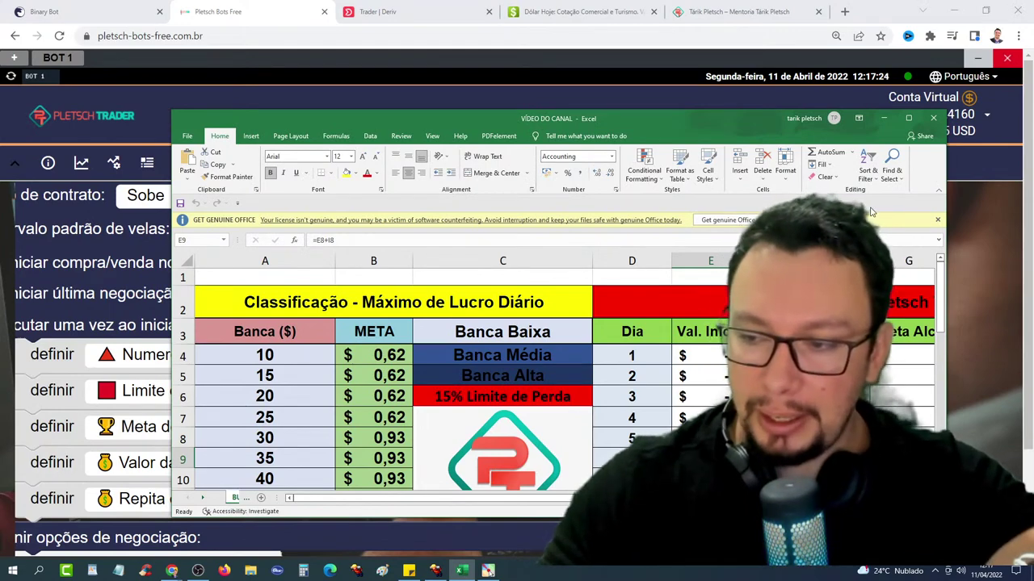
pyautogui.click(907, 118)
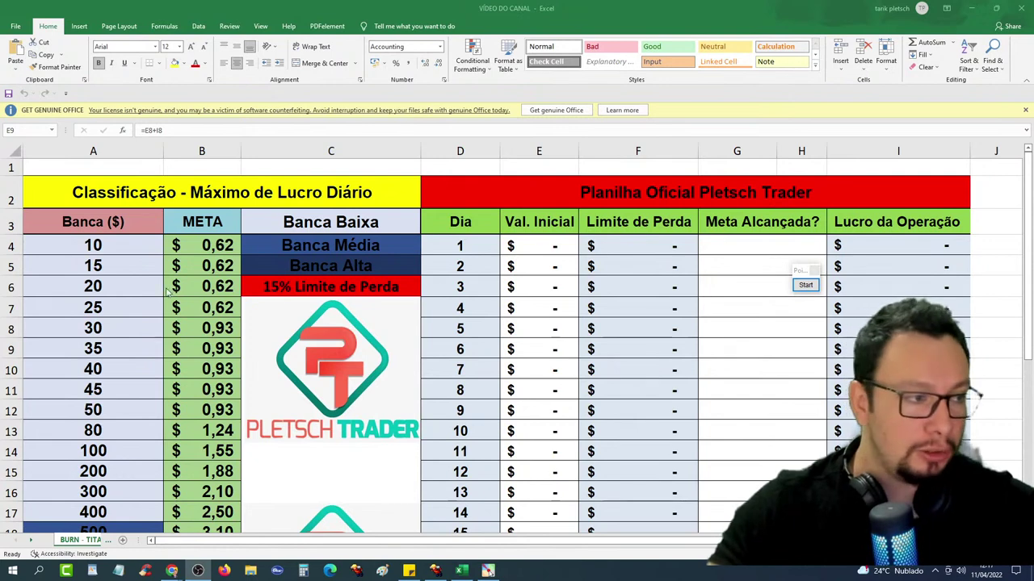
pyautogui.click(111, 244)
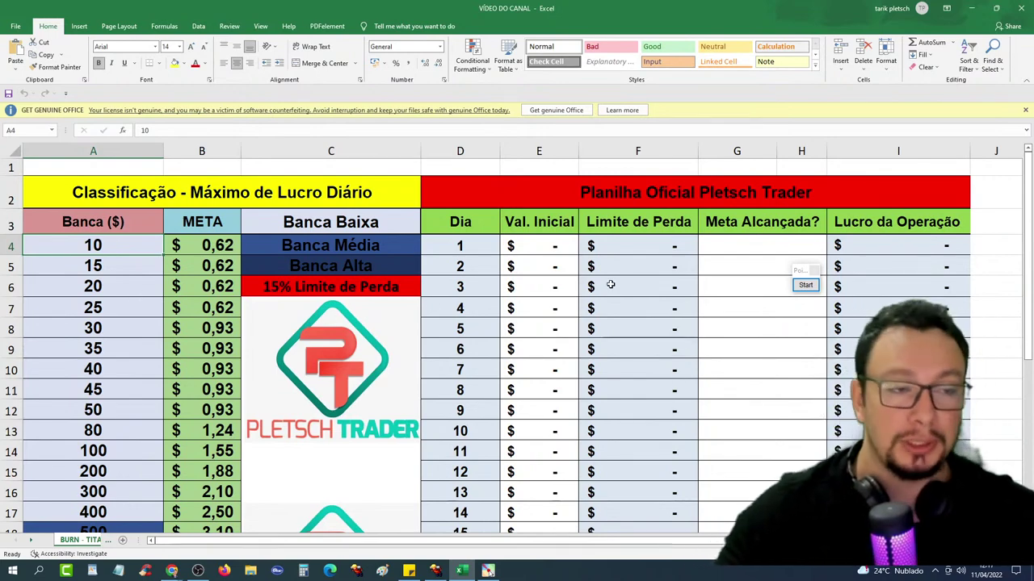
# - Annotate the screen with arrows pointing at the 100 and 200 Banca rows, then end the annotation
pyautogui.click(810, 286)
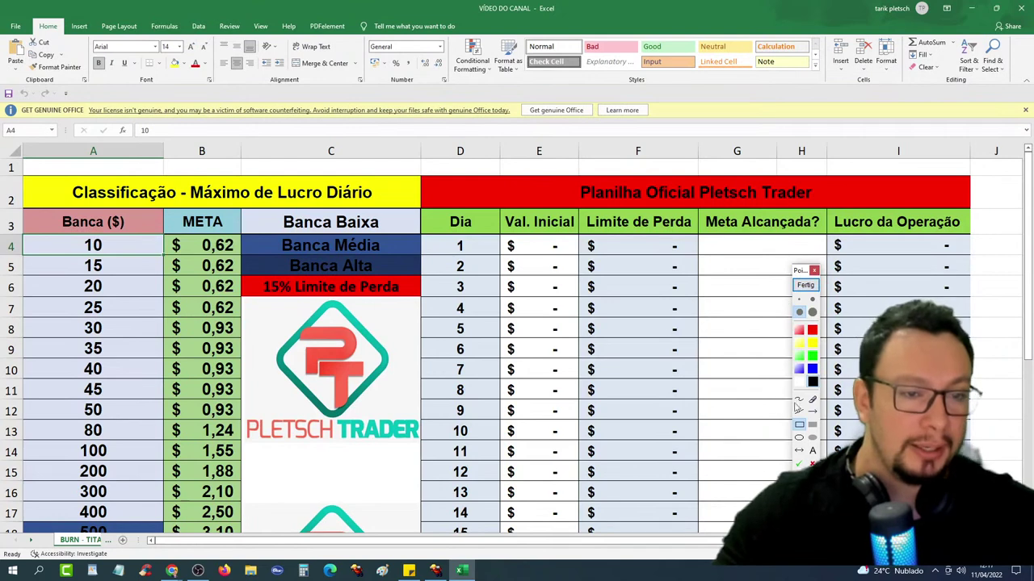
pyautogui.click(813, 411)
pyautogui.moveTo(456, 432)
pyautogui.mouseDown()
pyautogui.moveTo(322, 449)
pyautogui.moveTo(129, 450)
pyautogui.mouseUp()
pyautogui.moveTo(456, 483); pyautogui.dragTo(121, 475)
pyautogui.click(805, 285)
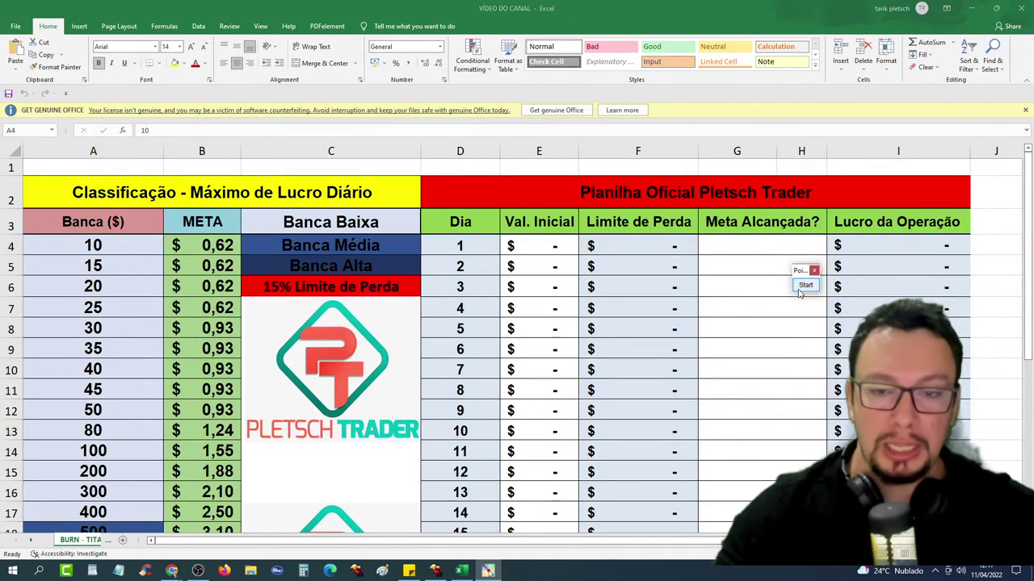
# - Highlight the 100 Banca row, including its META cell, in yellow and select the 15% Limite de Perda cell
pyautogui.moveTo(46, 454); pyautogui.dragTo(193, 452)
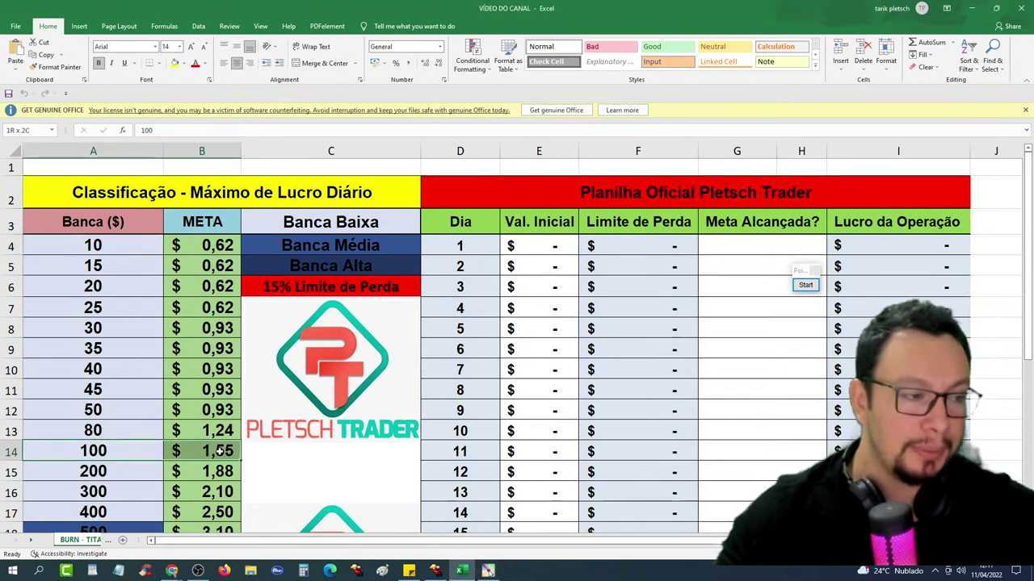
pyautogui.click(174, 64)
pyautogui.click(339, 287)
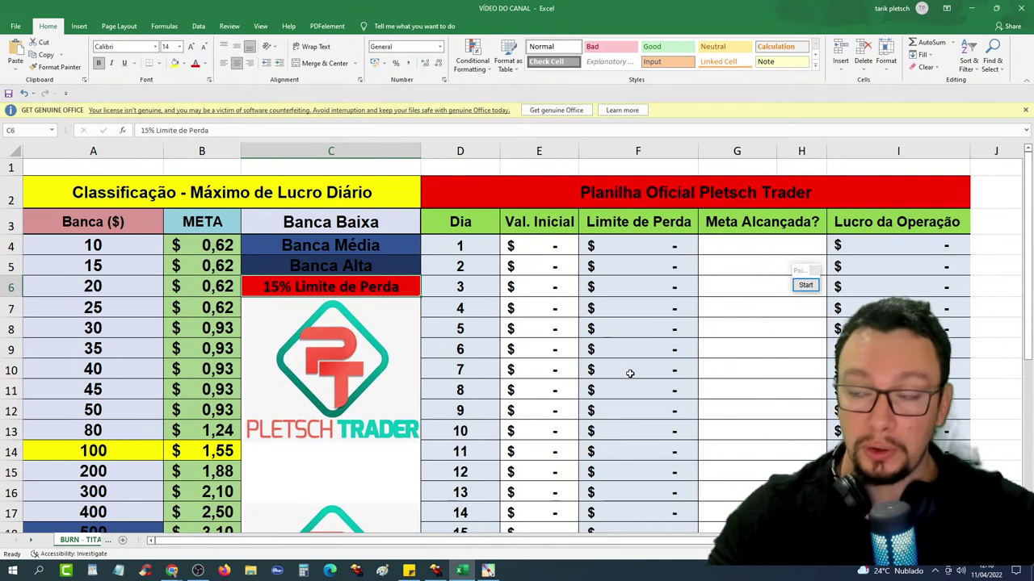
# - Select the META value for the 100 Banca and multiply 1,55 by 30 in Calculator
pyautogui.click(192, 450)
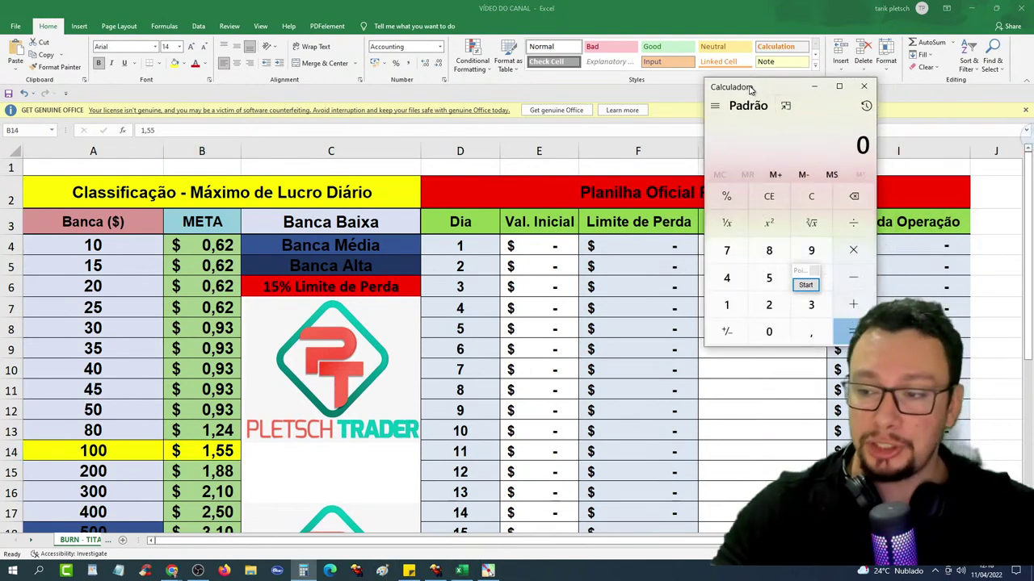
pyautogui.moveTo(748, 87); pyautogui.dragTo(694, 106)
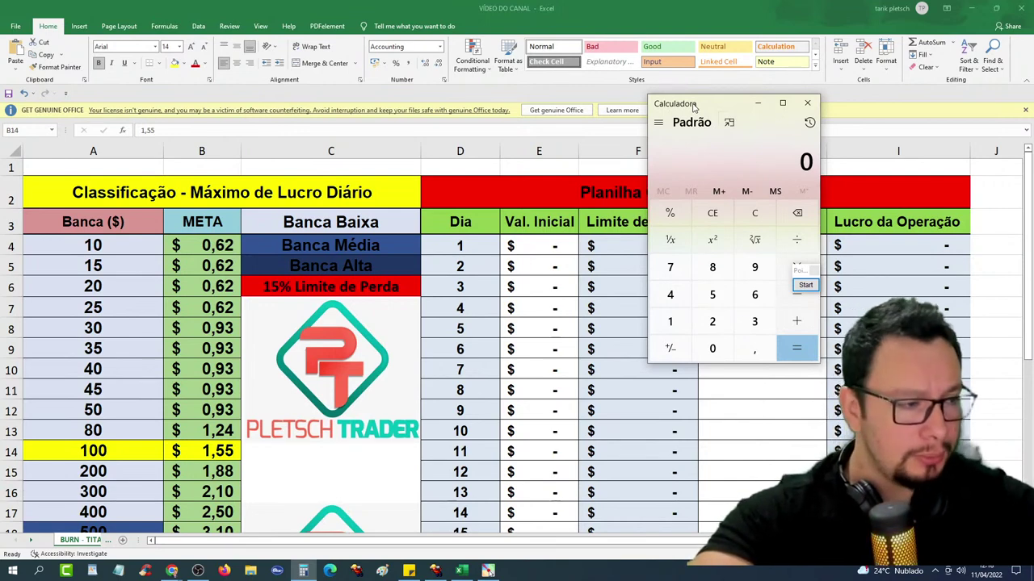
pyautogui.write('1,55')
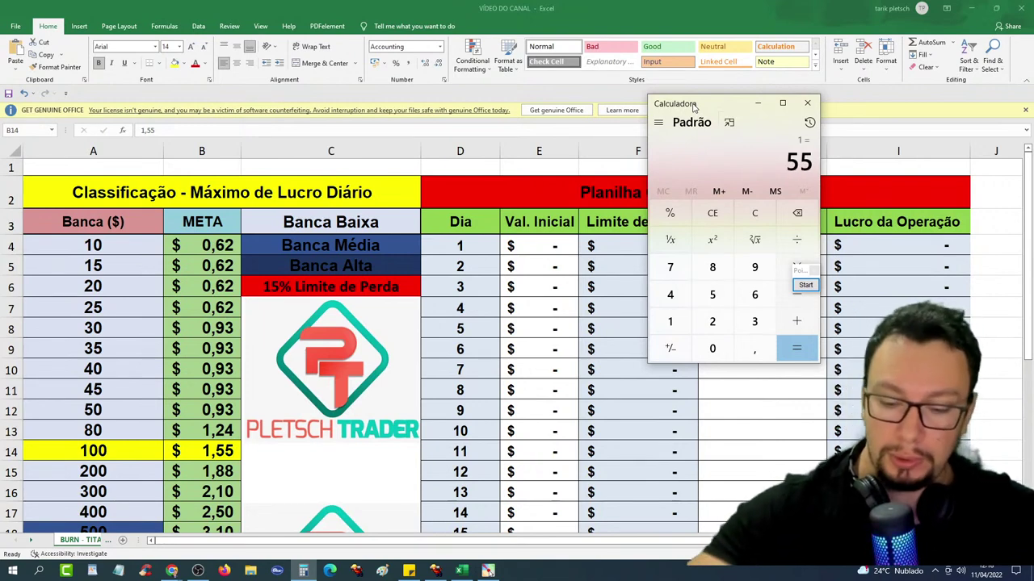
pyautogui.write('1,55')
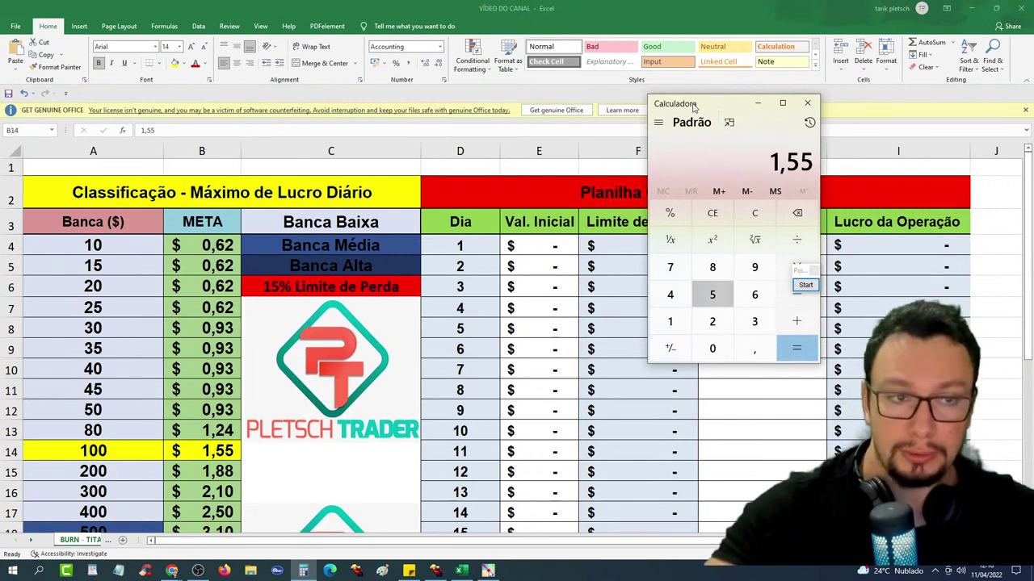
pyautogui.write('30')
pyautogui.press('Return')
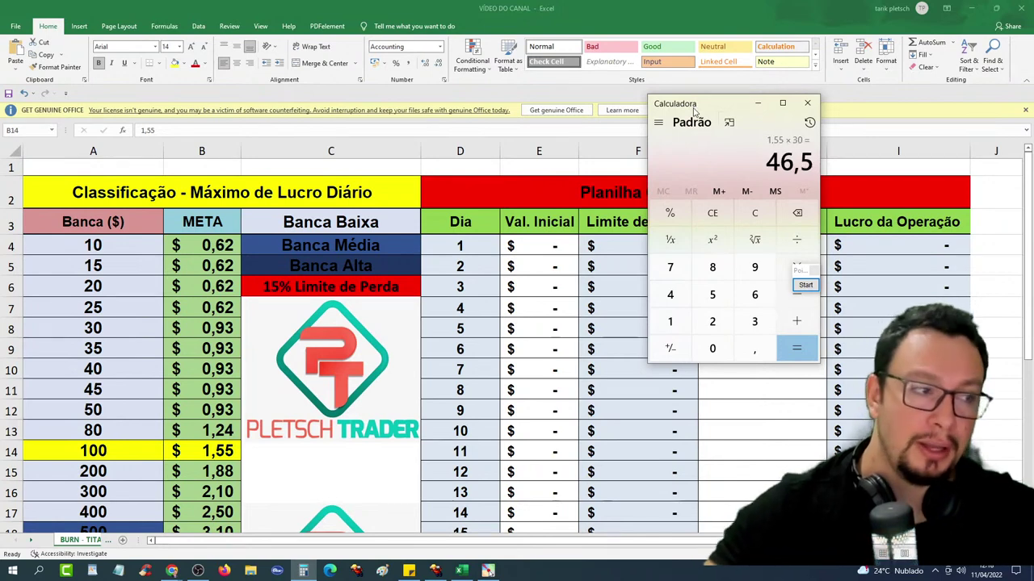
# - Move the Calculator beside the META column and multiply 1,88 by 30
pyautogui.moveTo(708, 108); pyautogui.dragTo(421, 227)
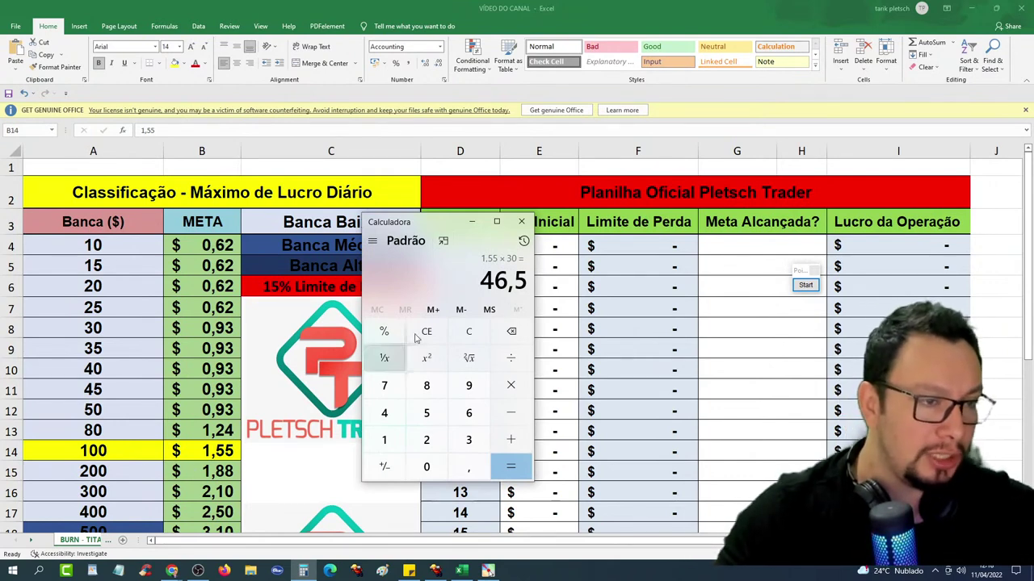
pyautogui.press('Escape')
pyautogui.write('1,88*30')
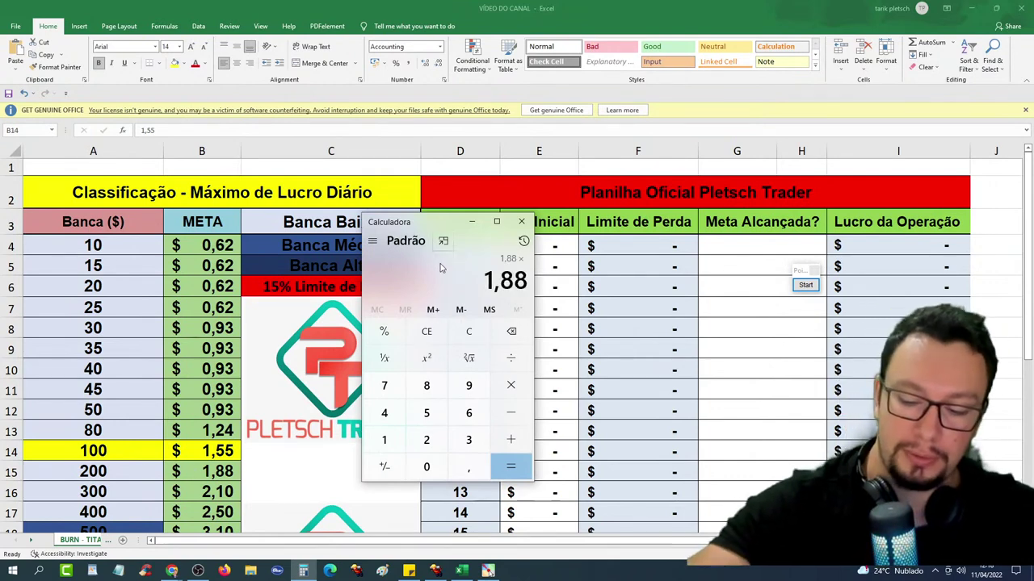
pyautogui.press('Return')
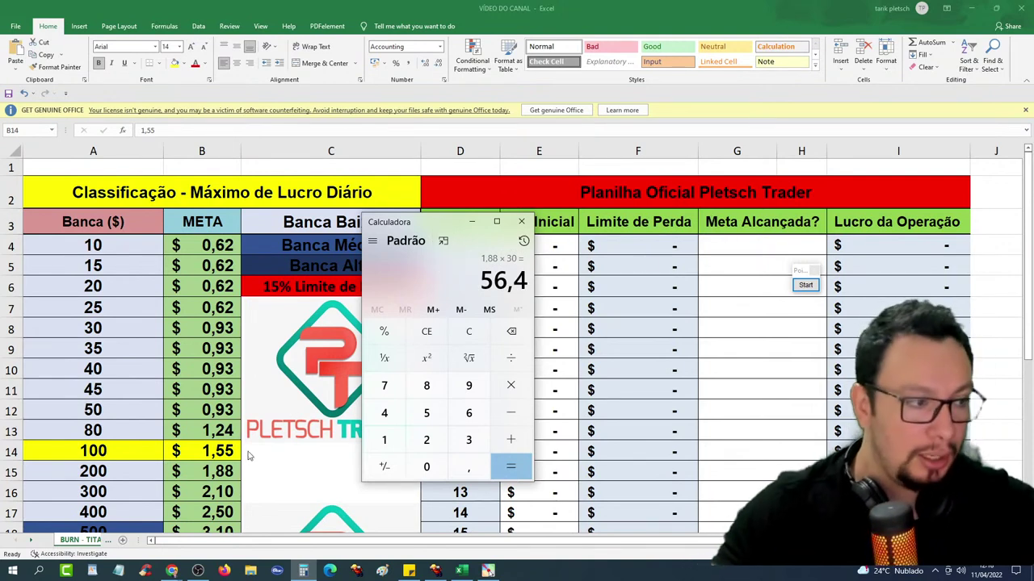
# - Minimize the Excel workbook and close Calculator to return to the Pletsch Bots page in the browser
pyautogui.click(183, 480)
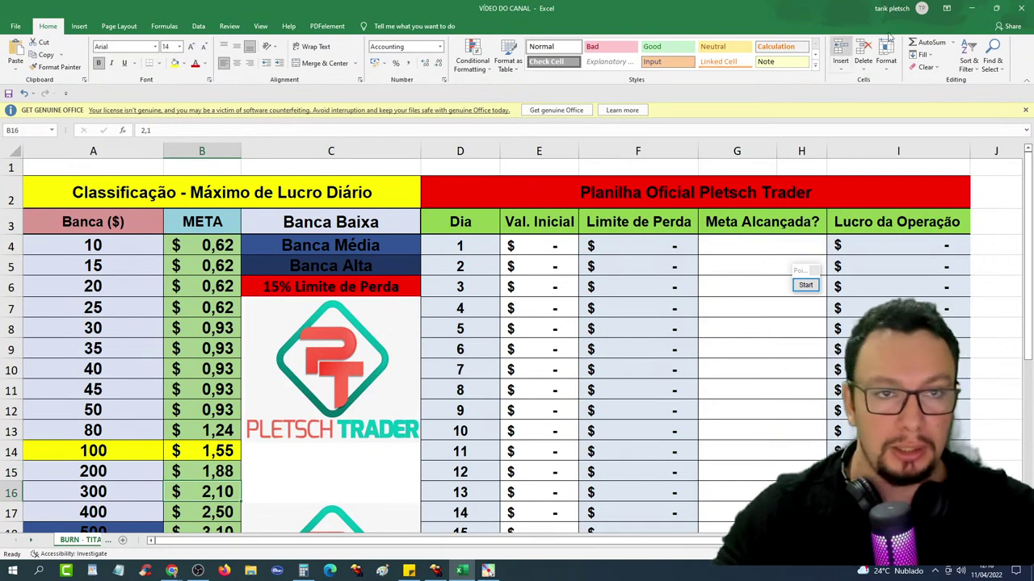
pyautogui.click(971, 8)
pyautogui.click(521, 221)
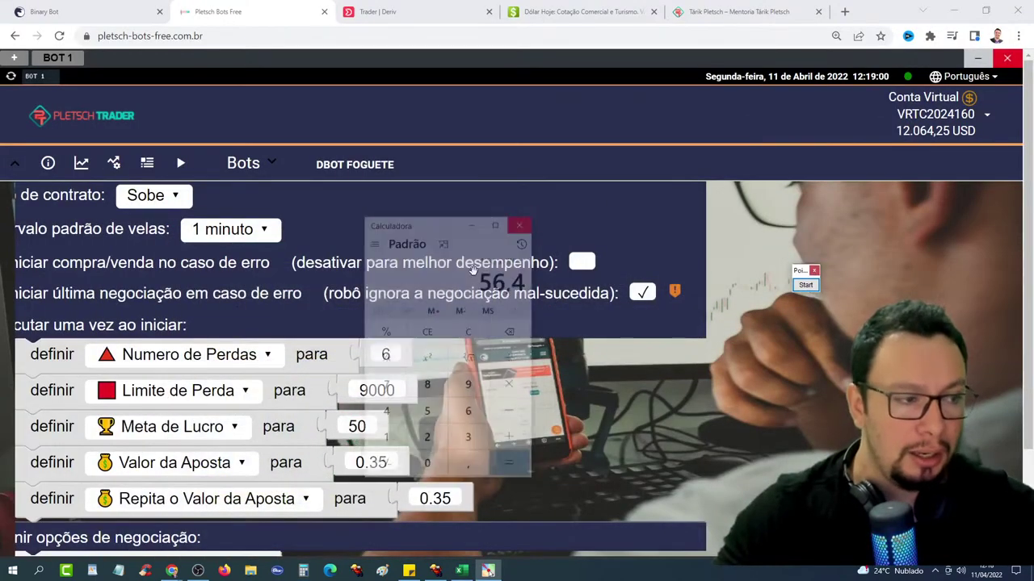
# - Set the bot's Meta de Lucro to 1.55, using a decimal point
pyautogui.click(372, 390)
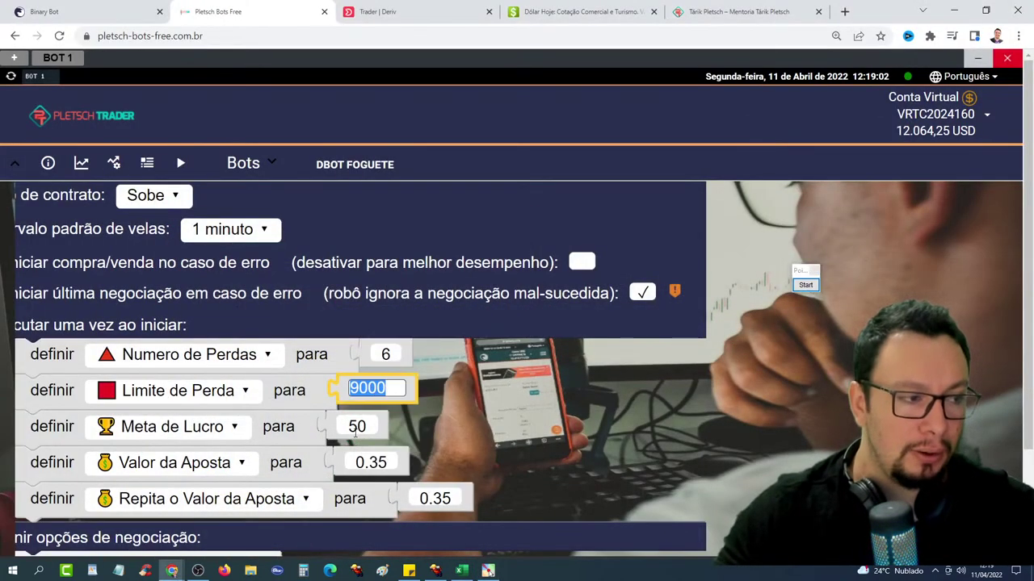
pyautogui.click(356, 428)
pyautogui.write('1,55')
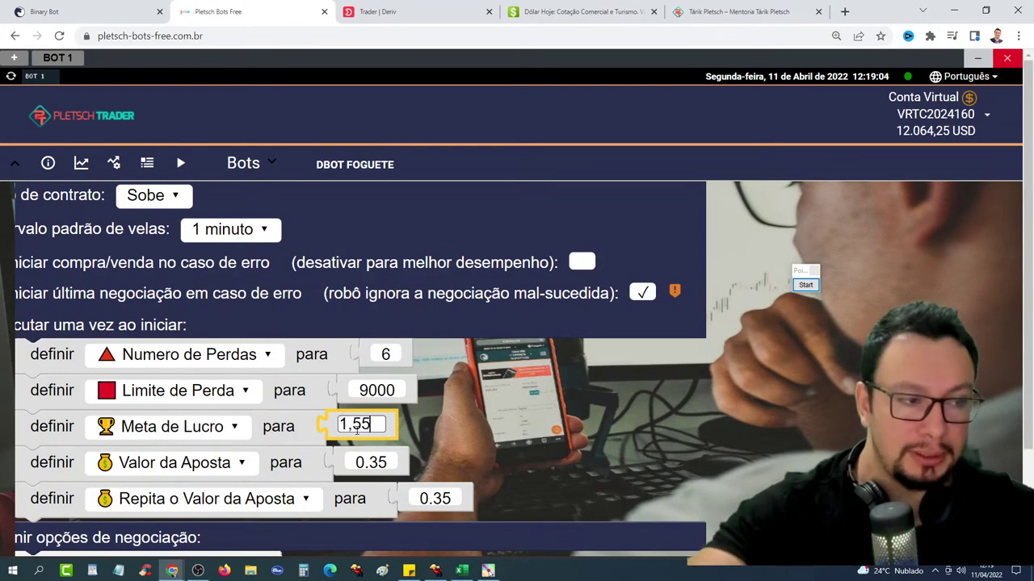
pyautogui.press('BackSpace')
pyautogui.press('BackSpace')
pyautogui.press('BackSpace')
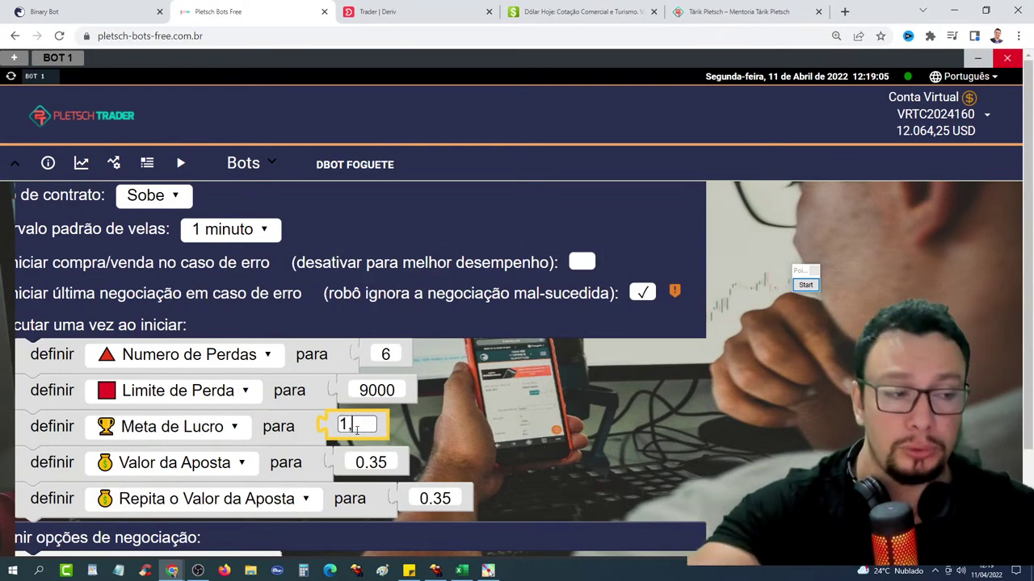
pyautogui.write('.55')
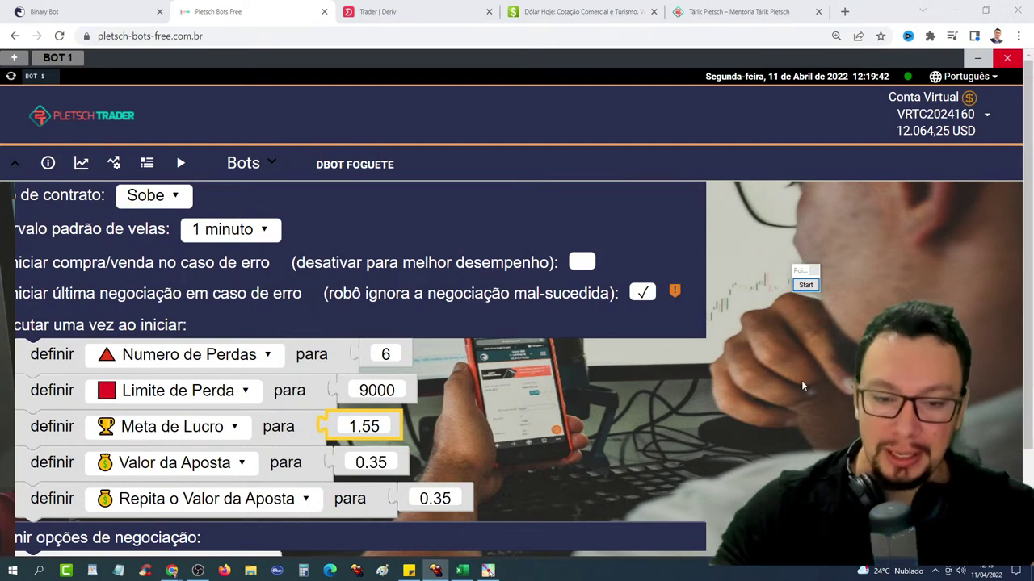
pyautogui.click(451, 417)
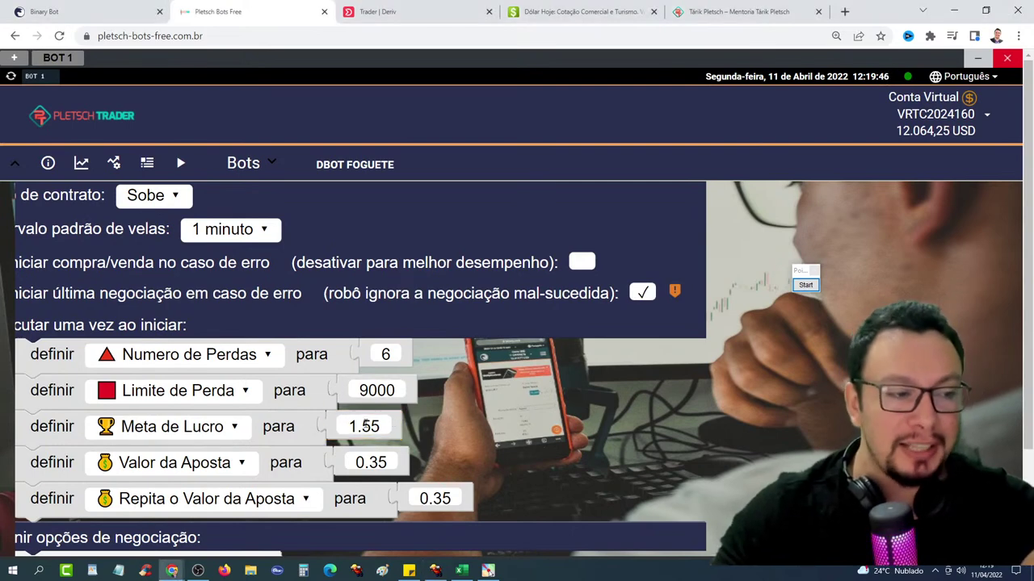
# - Annotate the screen with a black arrow pointing at the Meta de Lucro value, then end the annotation
pyautogui.click(805, 284)
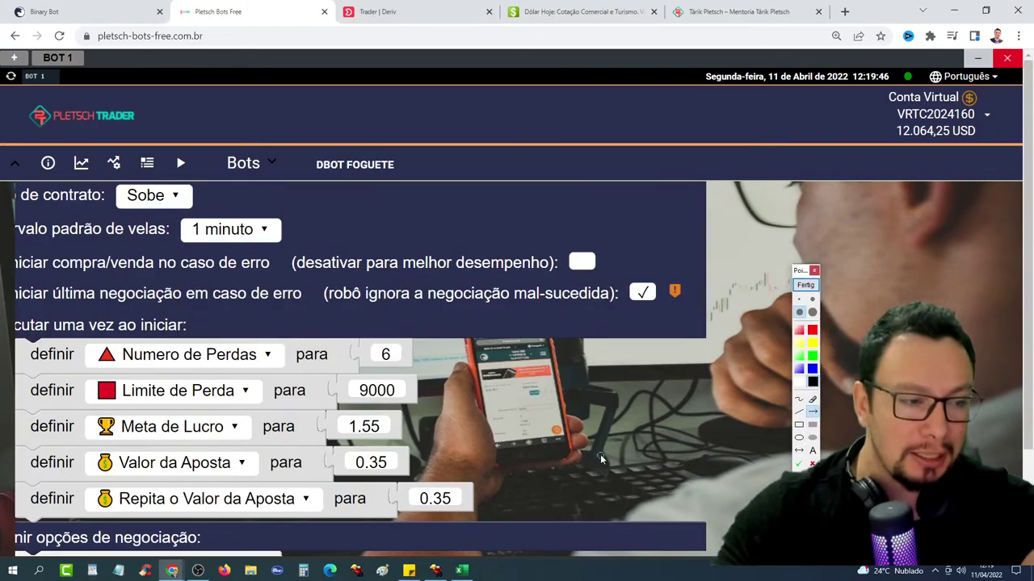
pyautogui.moveTo(569, 441)
pyautogui.mouseDown()
pyautogui.moveTo(390, 457)
pyautogui.moveTo(392, 430)
pyautogui.mouseUp()
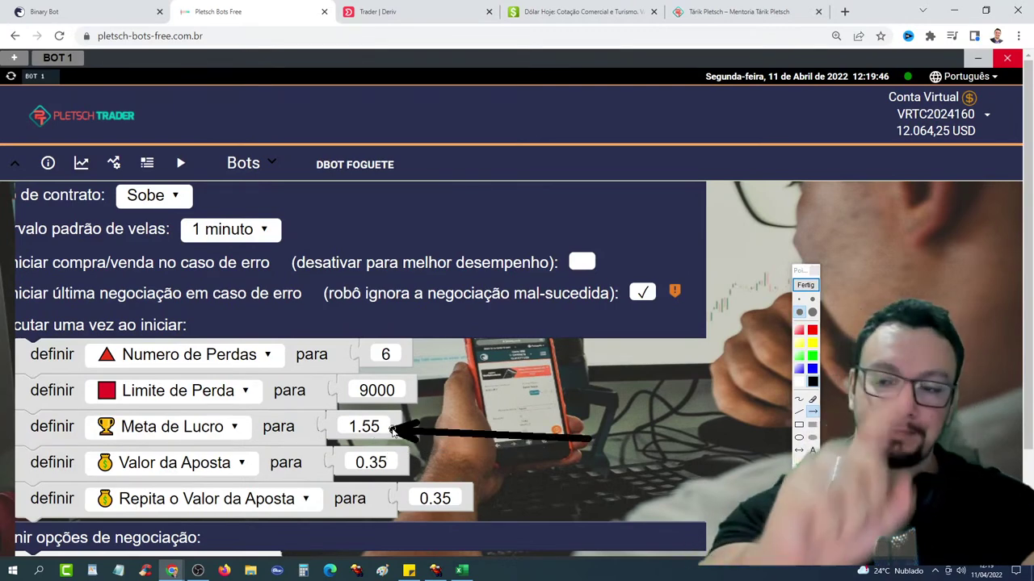
pyautogui.click(812, 288)
# - Check the account list and balance on the Binary Bot page, then return to the Pletsch Bots page
pyautogui.hotkey('ctrl', '1')
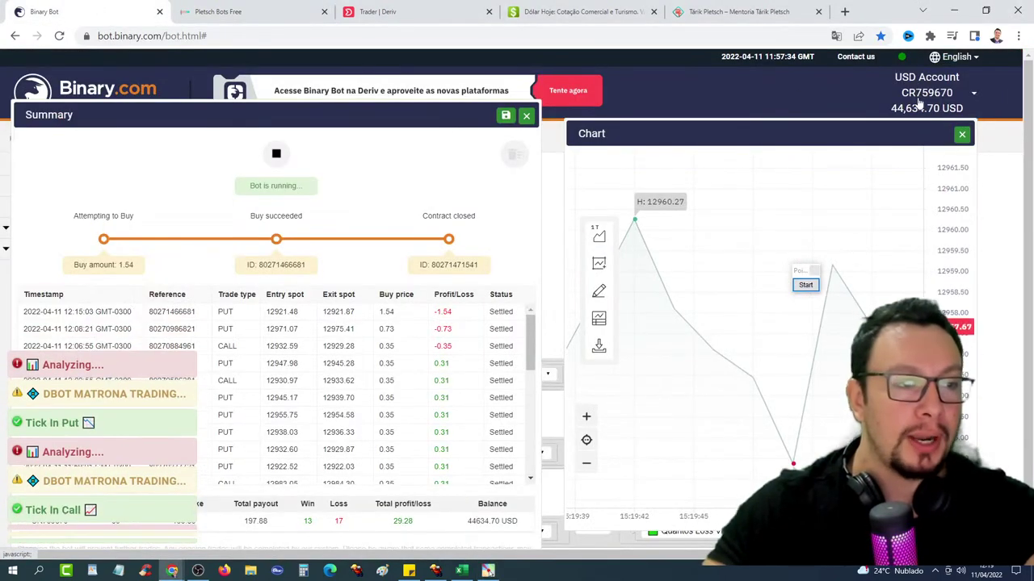
pyautogui.click(919, 101)
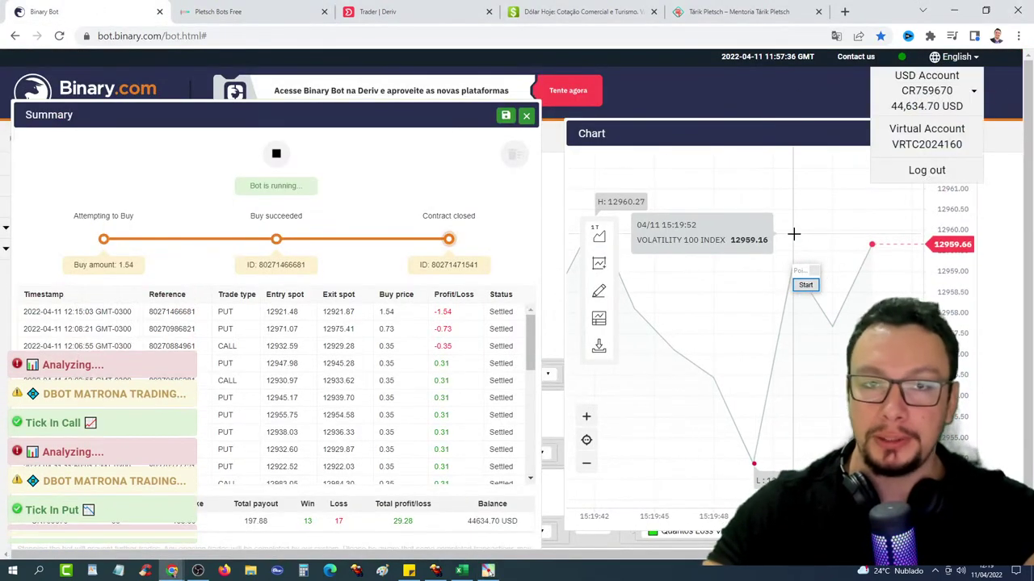
pyautogui.click(224, 11)
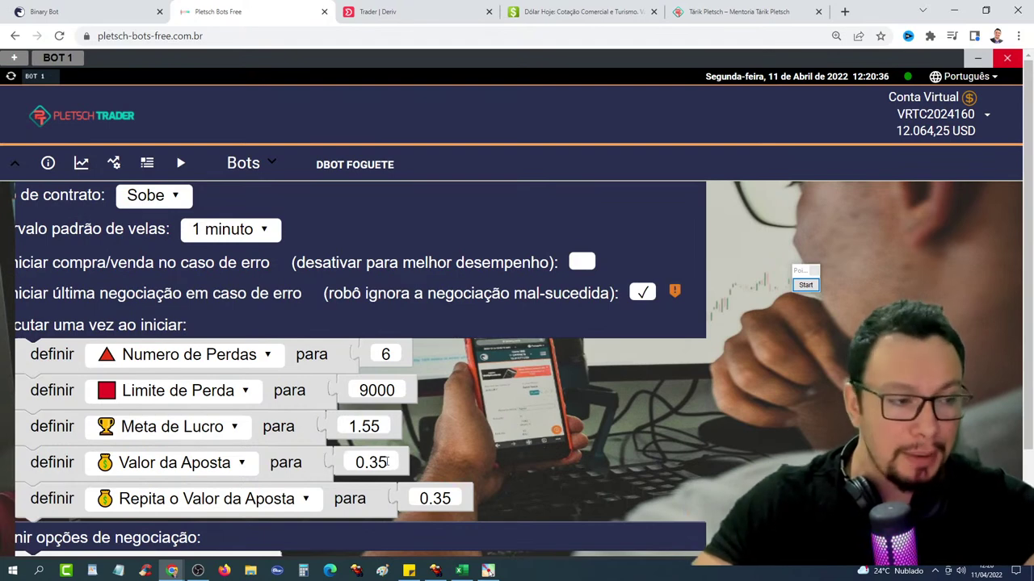
# - Outline the Meta de Lucro row with a black rectangle annotation, clear it, and restart the annotation tool
pyautogui.click(805, 284)
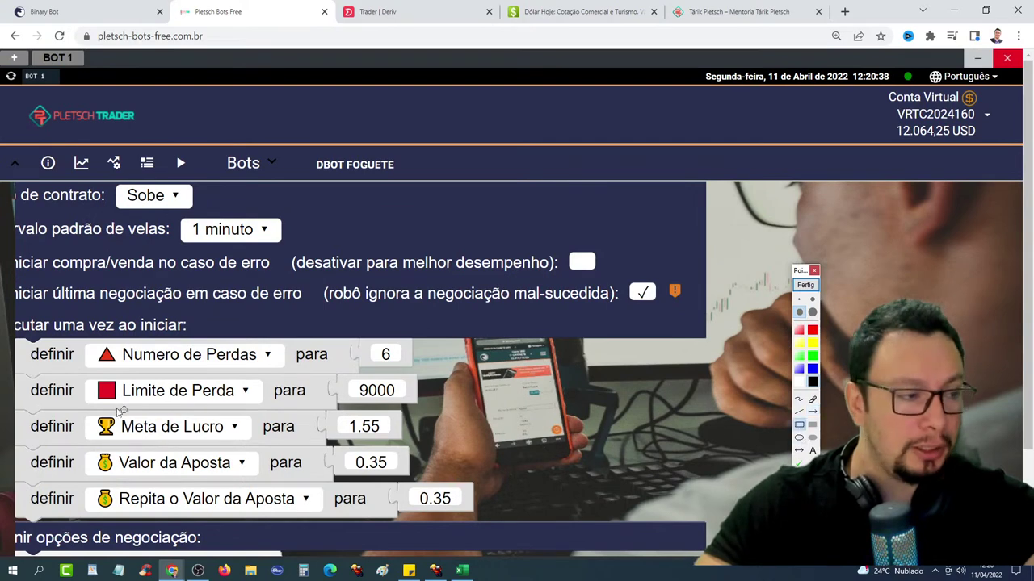
pyautogui.moveTo(56, 404); pyautogui.dragTo(404, 447)
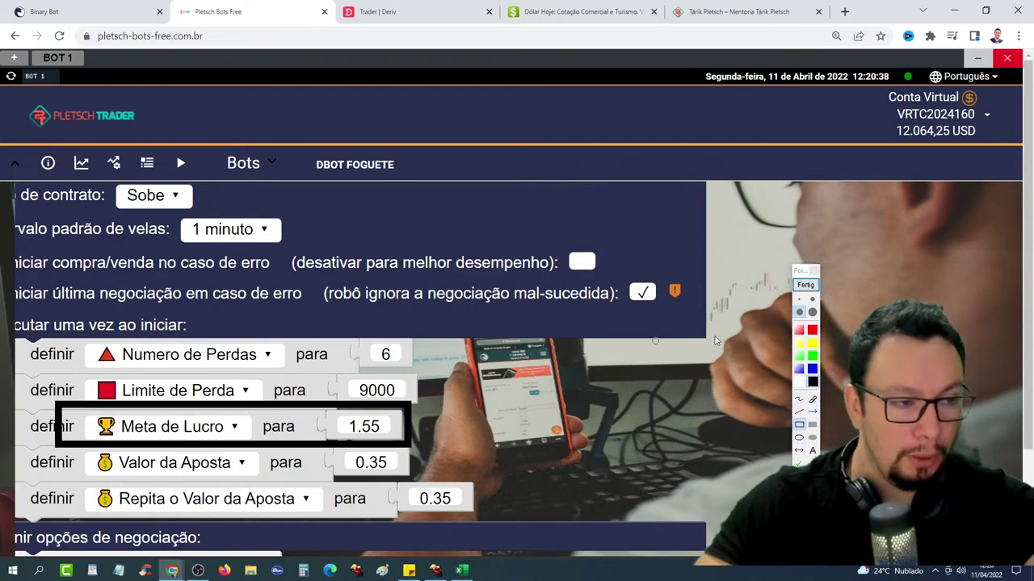
pyautogui.click(811, 301)
pyautogui.click(805, 285)
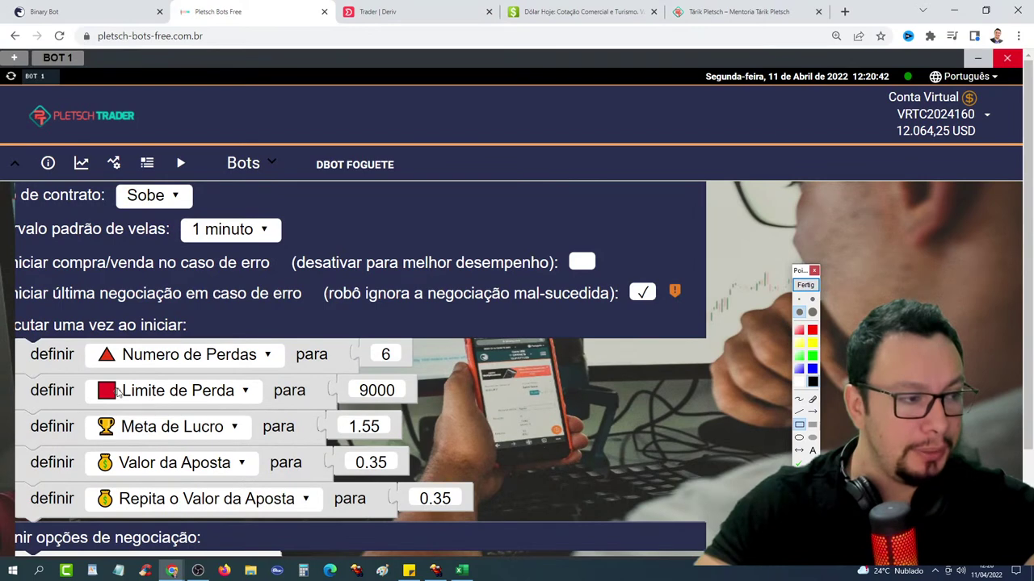
# - Outline the bot's Limite de Perda row with a black rectangle annotation, then end the annotation
pyautogui.moveTo(14, 373)
pyautogui.mouseDown()
pyautogui.moveTo(412, 422)
pyautogui.moveTo(432, 414)
pyautogui.mouseUp()
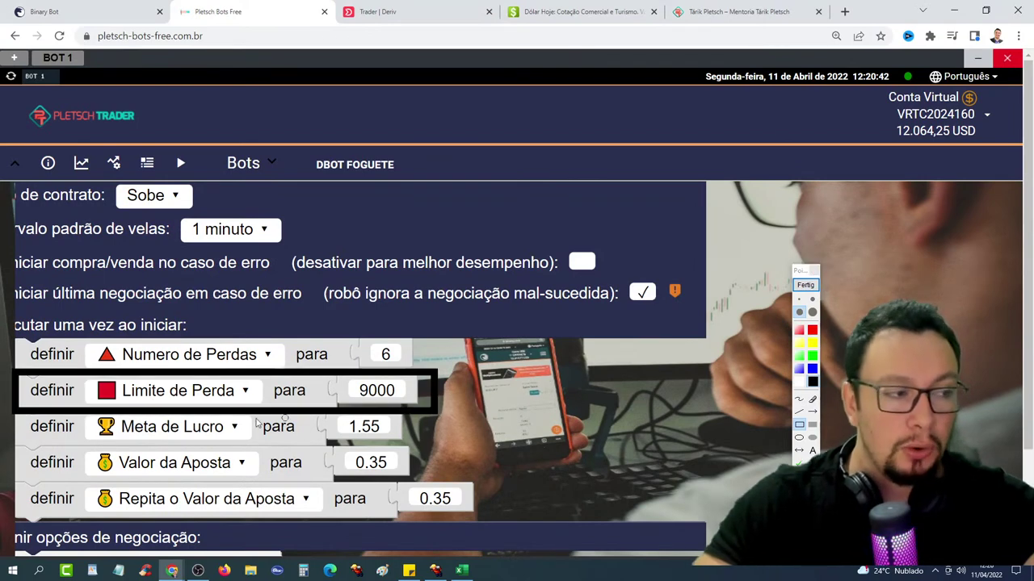
pyautogui.click(805, 284)
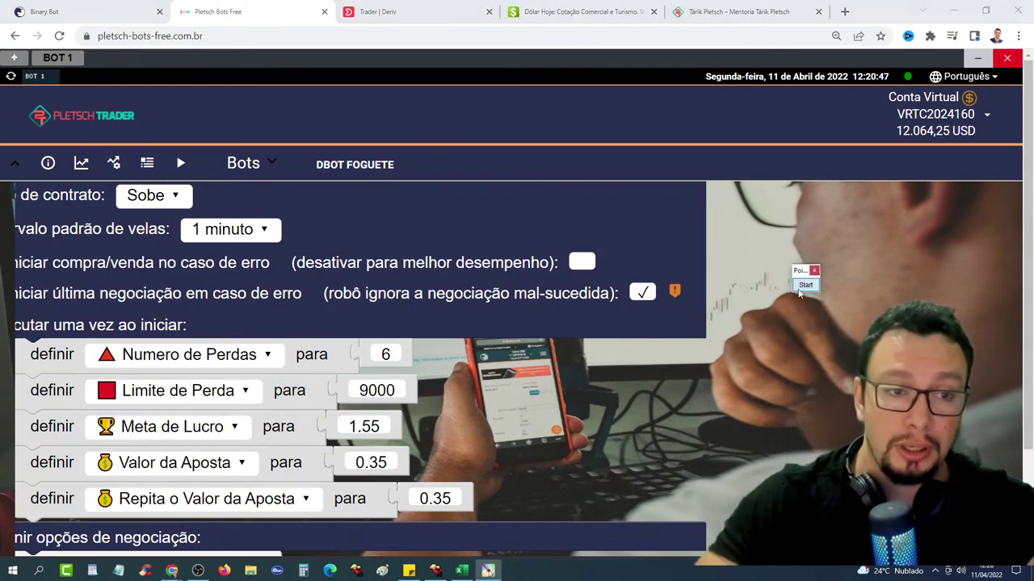
# - Switch to the Excel bankroll spreadsheet and enter 150 as day 1's Val. Inicial
pyautogui.click(461, 571)
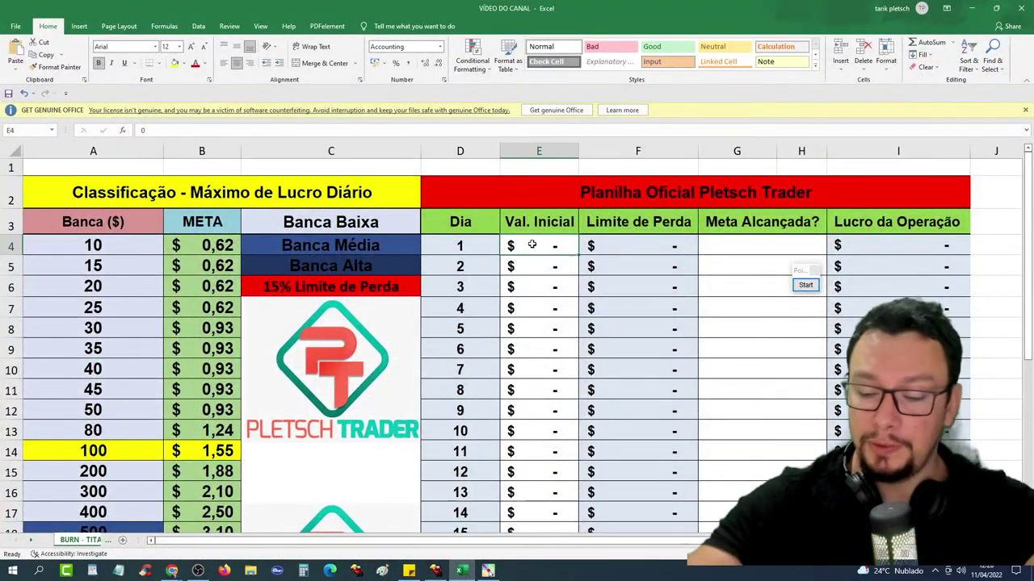
pyautogui.click(533, 244)
pyautogui.write('15')
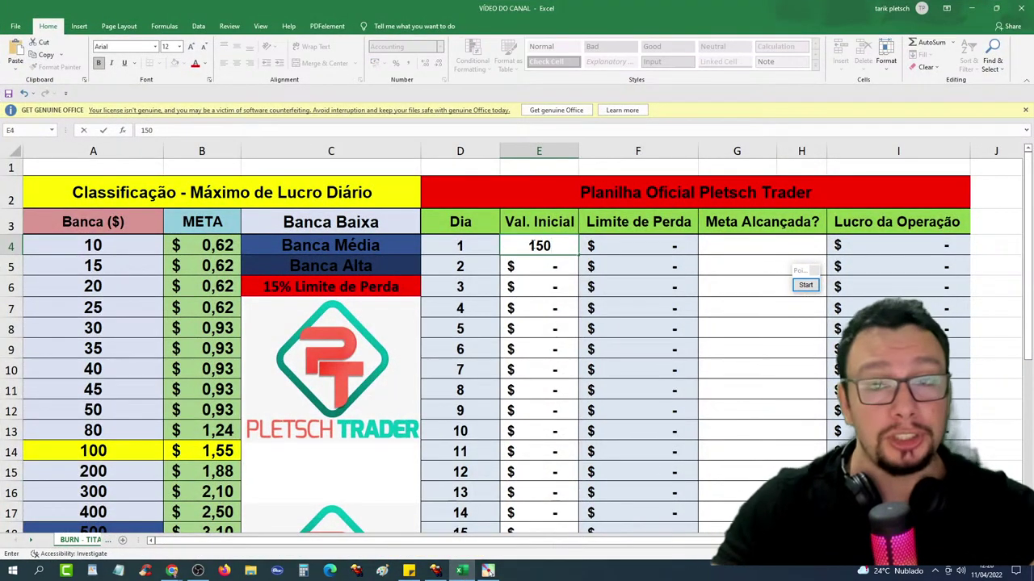
pyautogui.press('Return')
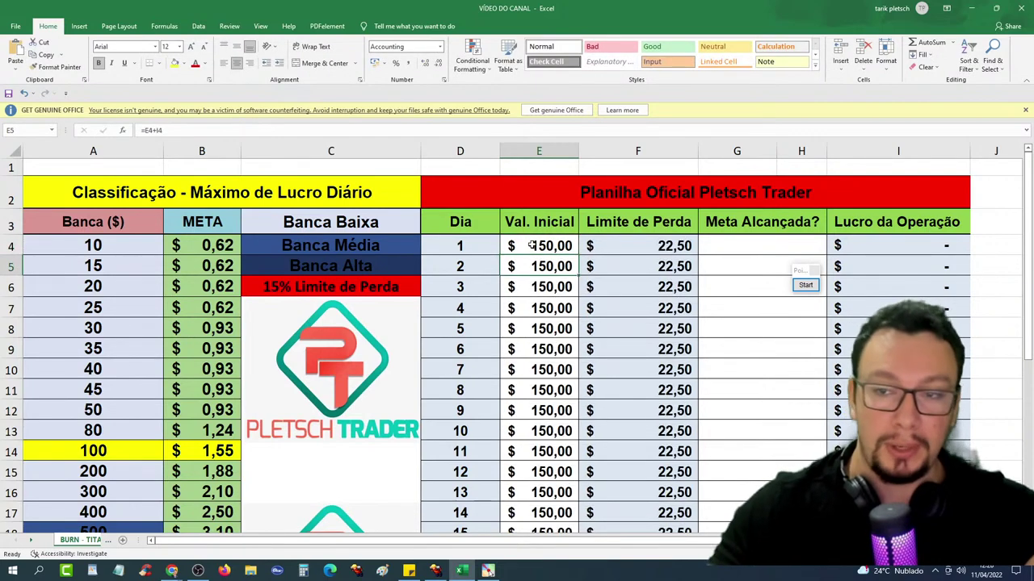
# - Outline the amounts in the spreadsheet's Limite de Perda column with a black rectangle annotation, then end the annotation
pyautogui.click(805, 285)
pyautogui.moveTo(623, 208)
pyautogui.mouseDown()
pyautogui.moveTo(726, 379)
pyautogui.moveTo(709, 435)
pyautogui.mouseUp()
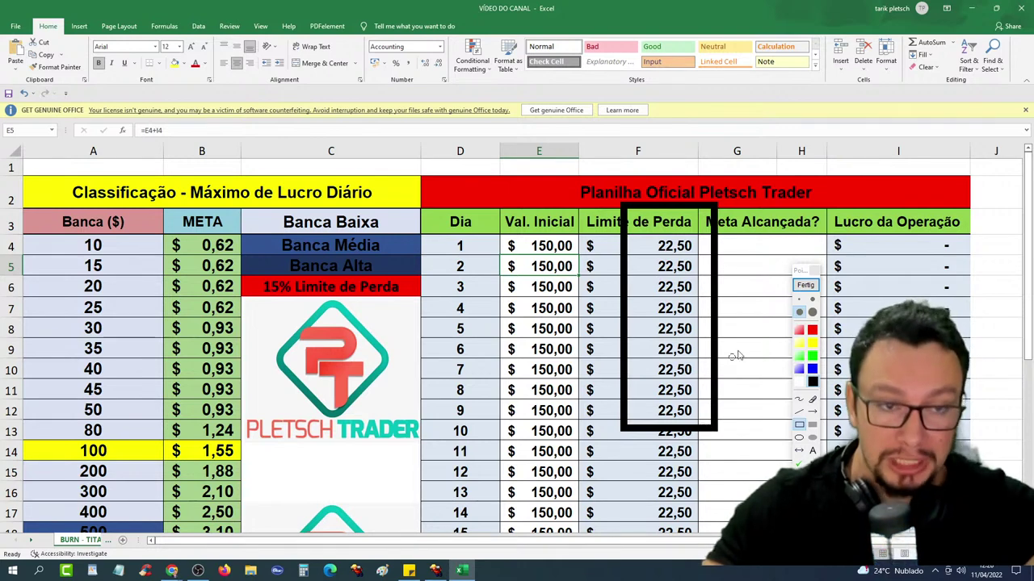
pyautogui.click(801, 285)
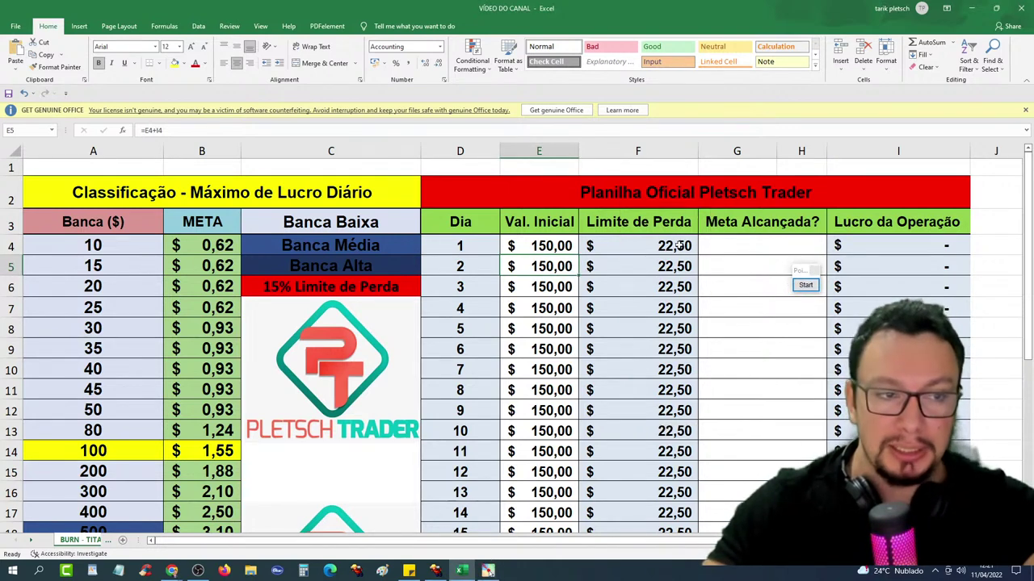
# - Mark day 1's Meta Alcançada as NÃO, and change it to SIM
pyautogui.click(800, 247)
pyautogui.click(830, 248)
pyautogui.click(727, 273)
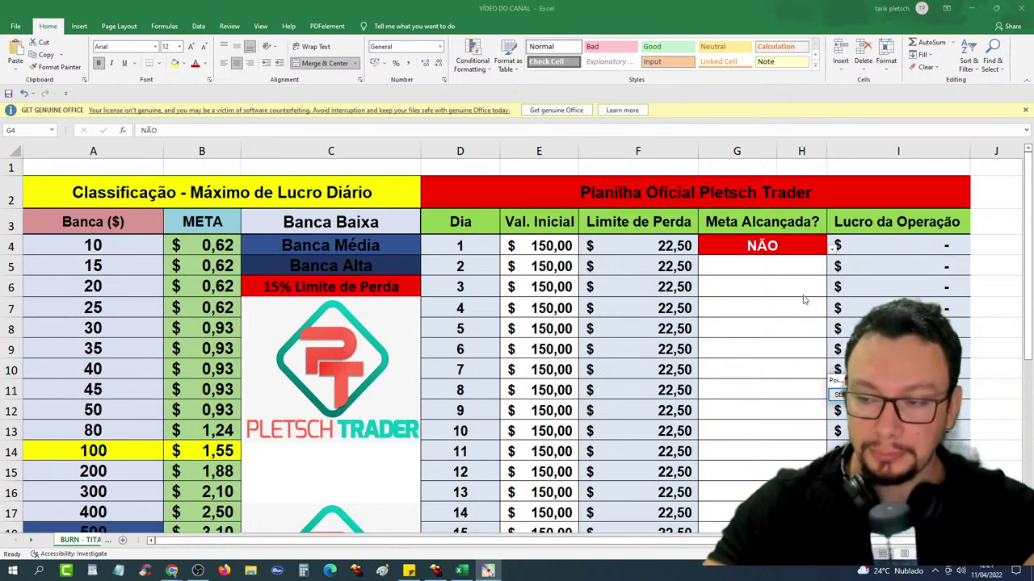
pyautogui.click(831, 249)
pyautogui.click(831, 250)
pyautogui.click(831, 249)
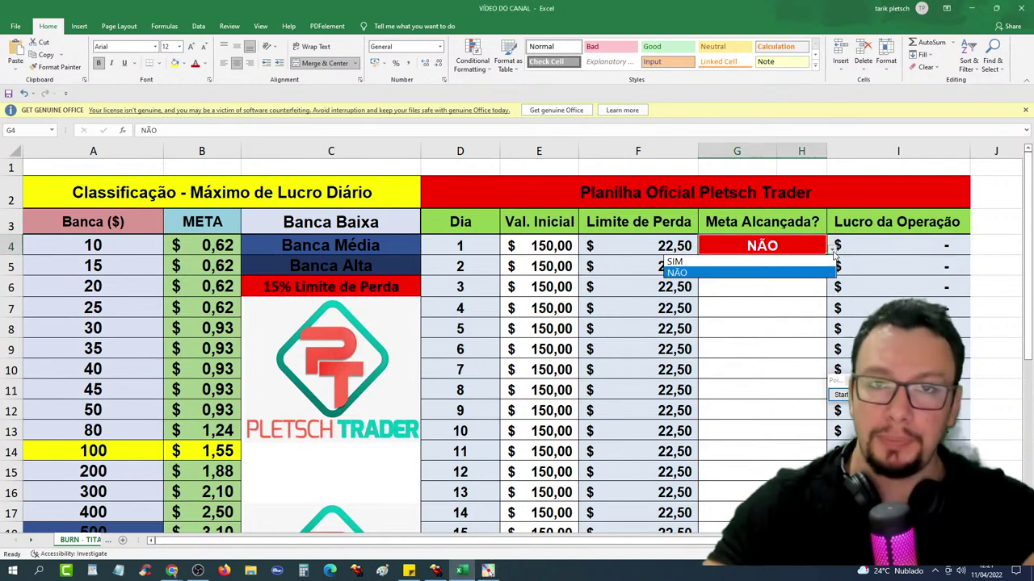
pyautogui.click(676, 262)
# - Enter 1 as day 1's Lucro da Operação and inspect the Val. Inicial cells of the surrounding days
pyautogui.click(895, 243)
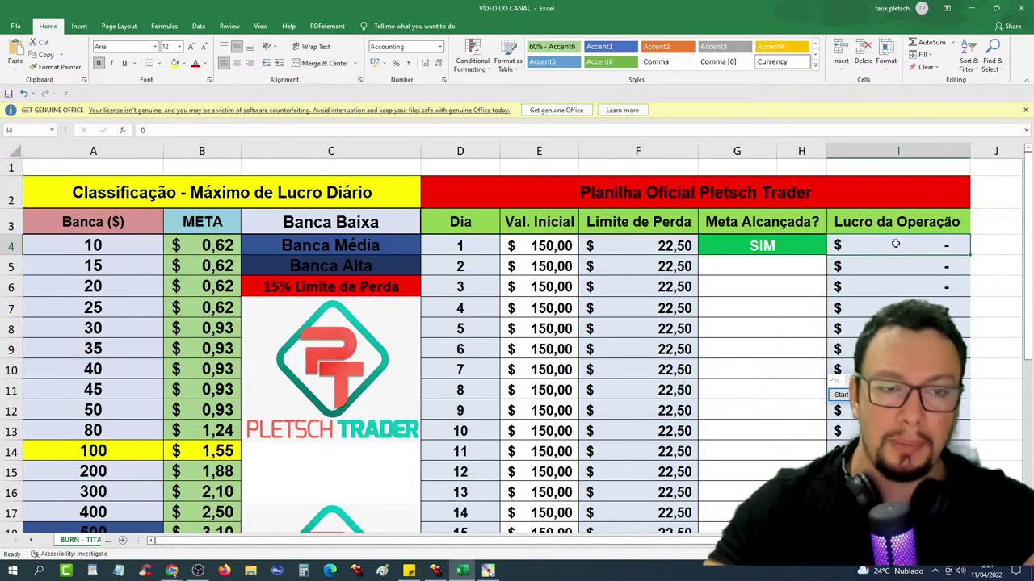
pyautogui.write('1')
pyautogui.press('Return')
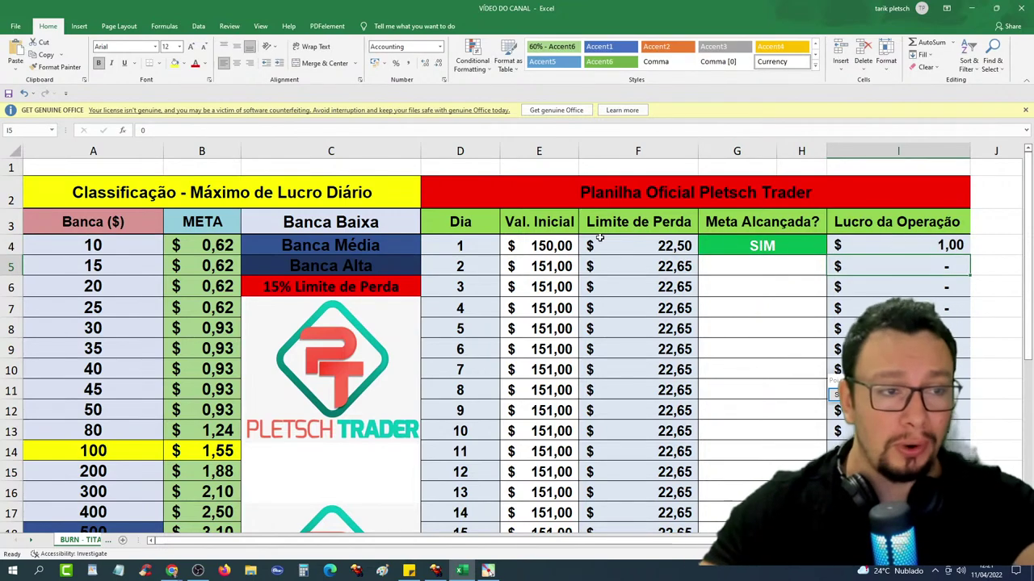
pyautogui.click(555, 248)
pyautogui.click(897, 266)
pyautogui.click(539, 287)
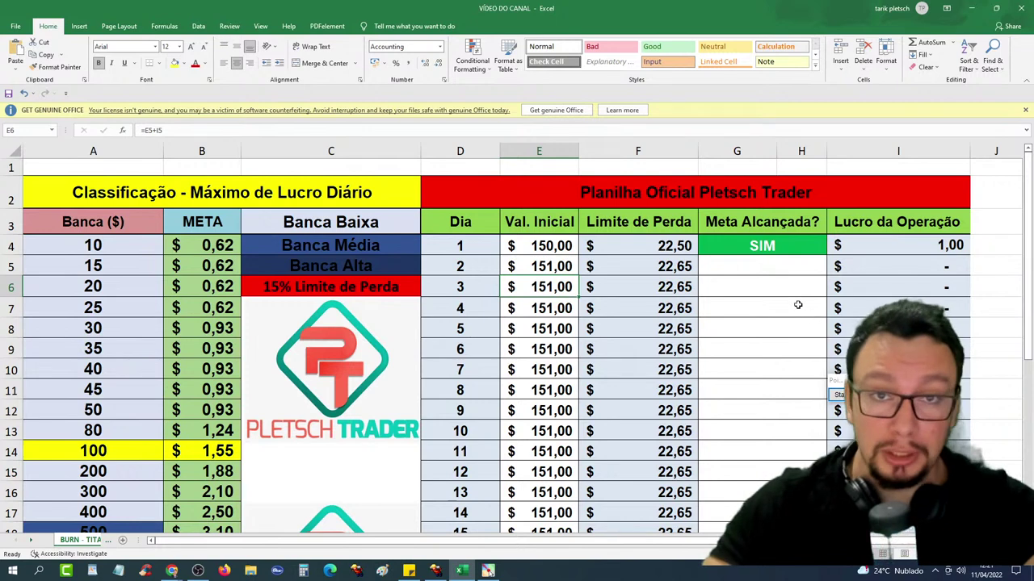
# - Clear day 1's Meta Alcançada and Lucro da Operação cells
pyautogui.click(774, 285)
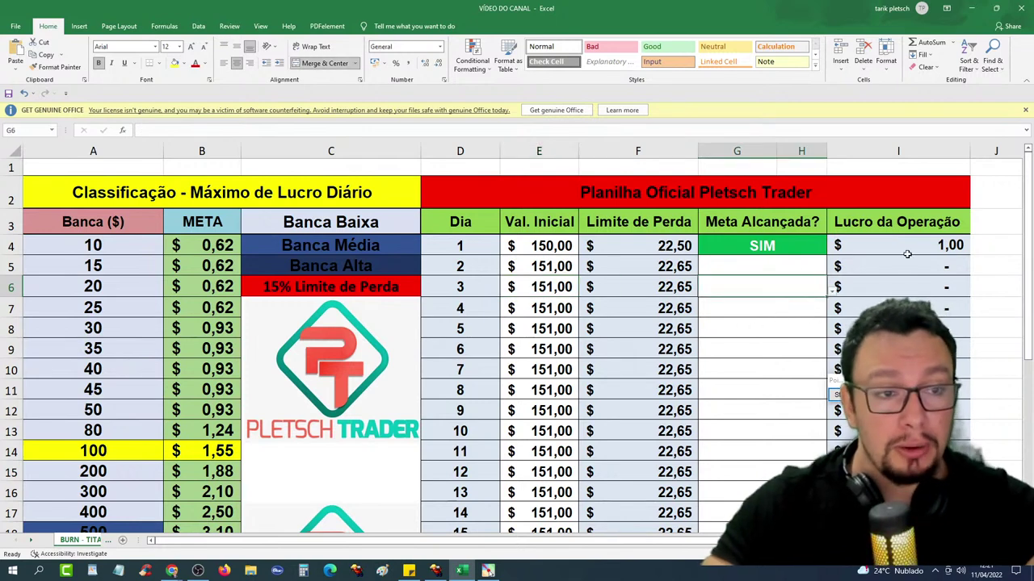
pyautogui.click(762, 245)
pyautogui.press('Delete')
pyautogui.click(878, 244)
pyautogui.press('Delete')
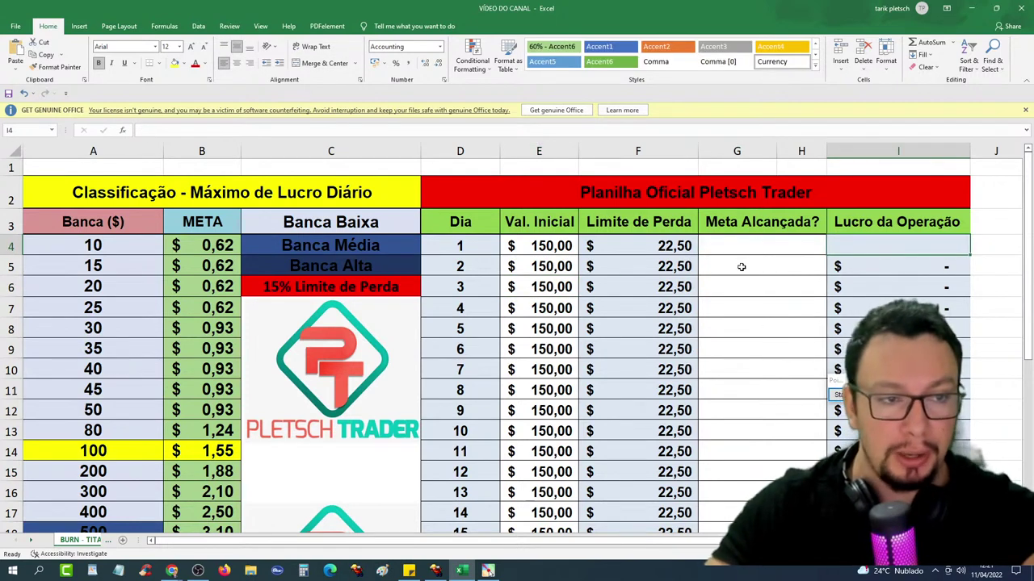
# - Return from the spreadsheet to the Pletsch Bots page and set the bot's Limite de Perda to 22.50
pyautogui.click(684, 246)
pyautogui.click(972, 8)
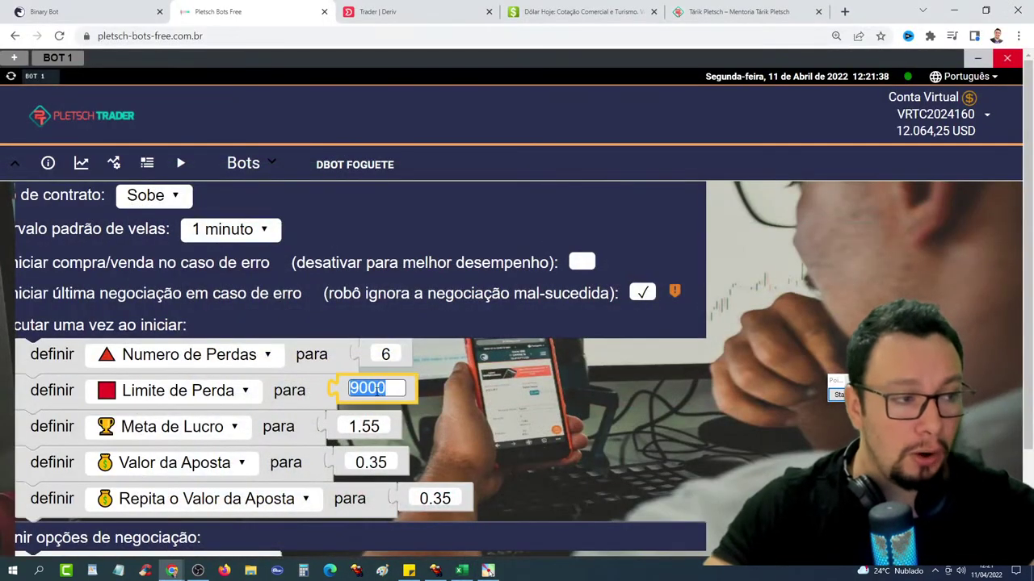
pyautogui.write('22.5')
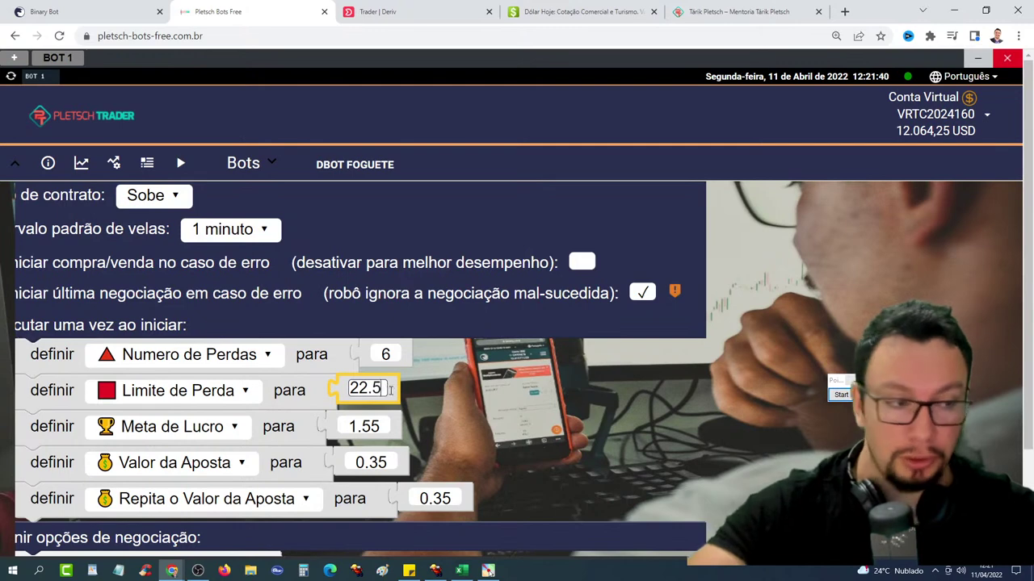
pyautogui.write('0')
pyautogui.press('Return')
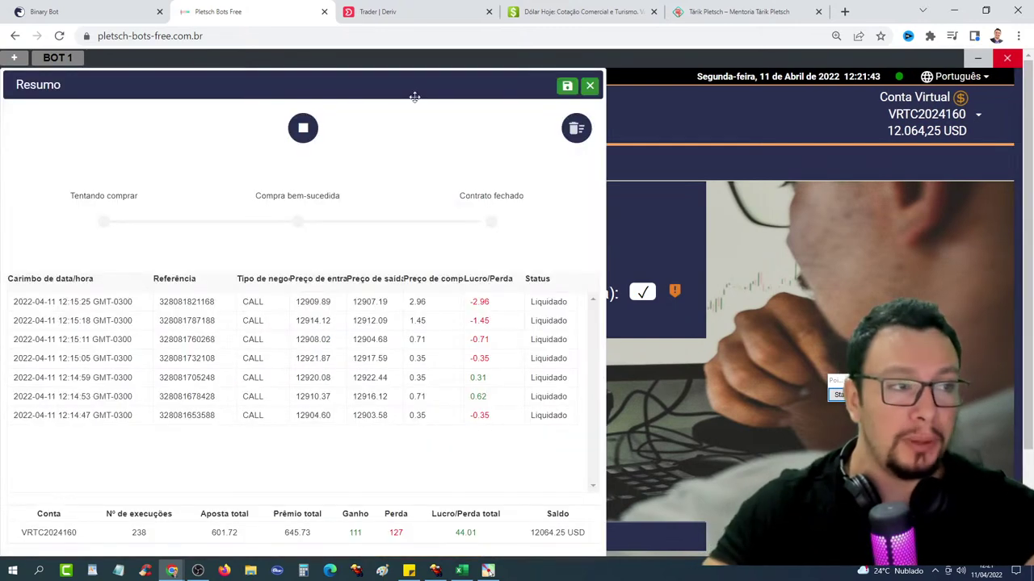
# - Stop the running bot and clear the transactions and counters in its summary, confirming the deletion
pyautogui.click(303, 127)
pyautogui.click(576, 128)
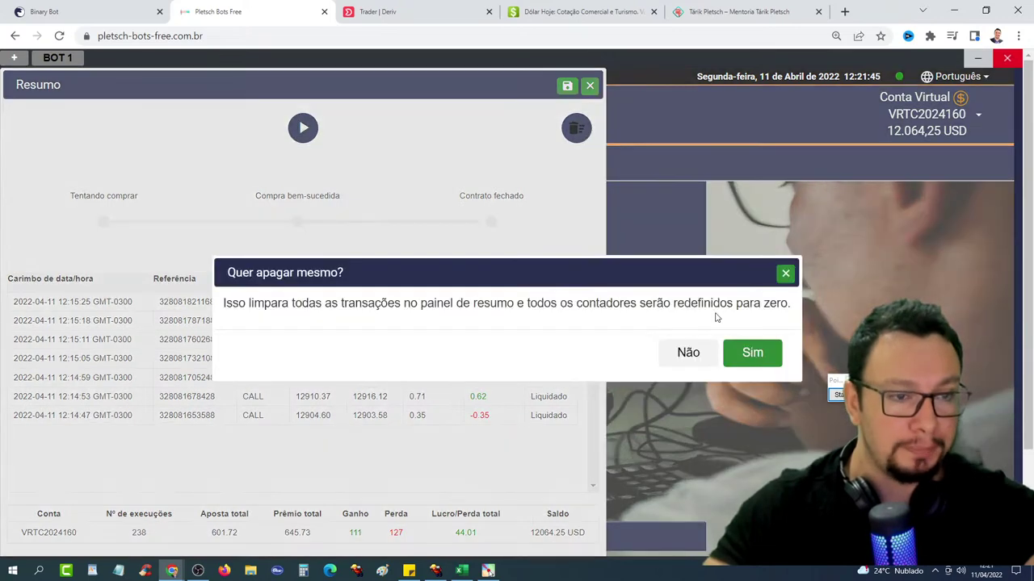
pyautogui.click(751, 352)
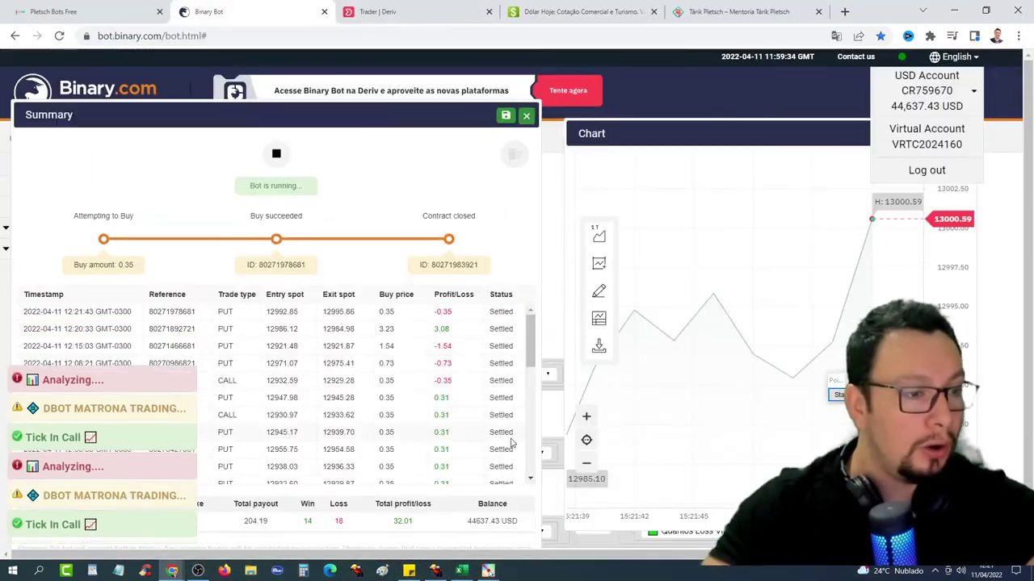
# - Check the total profit in the Binary Bot summary and convert US$ 32,01 to reais on the DolarHoje page
pyautogui.scroll(-1, 510, 442)
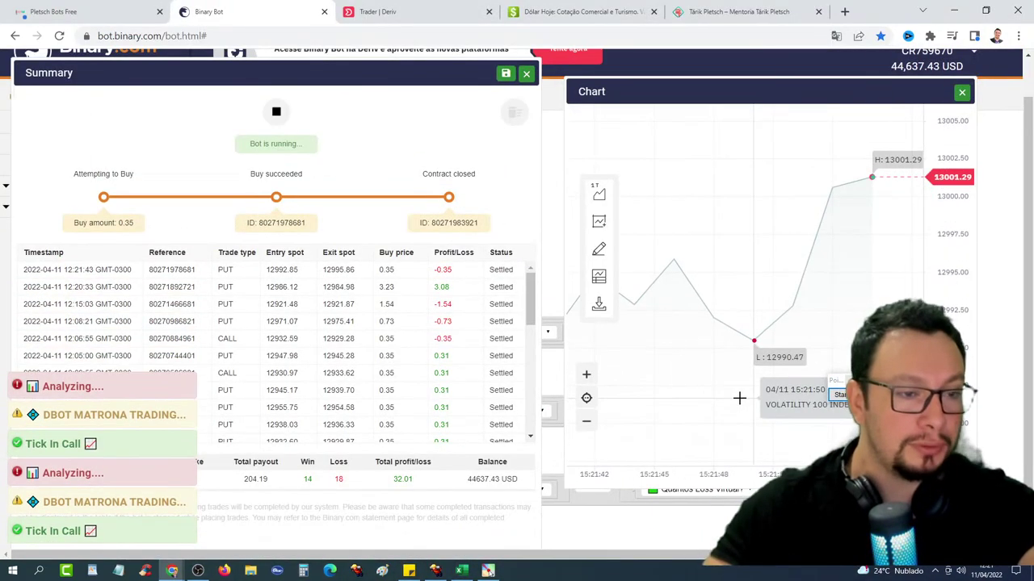
pyautogui.scroll(1, 738, 398)
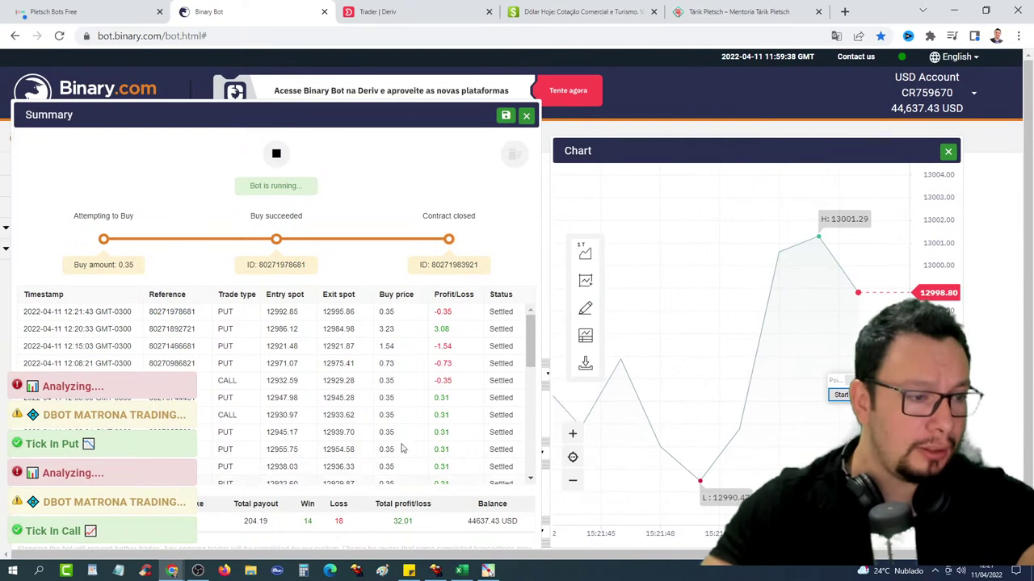
pyautogui.hotkey('ctrl', '4')
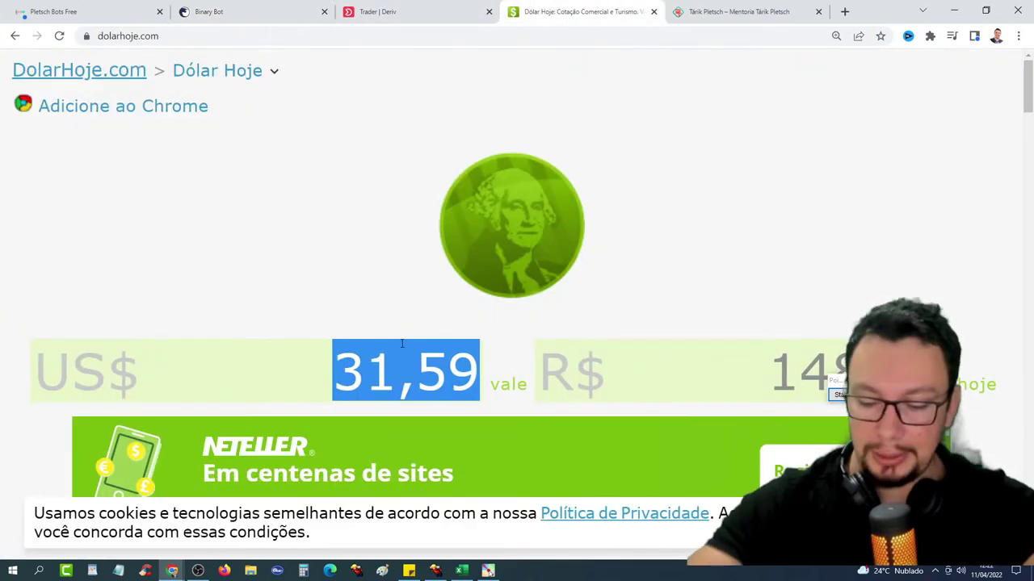
pyautogui.write('32,2')
pyautogui.press('BackSpace')
pyautogui.write('01')
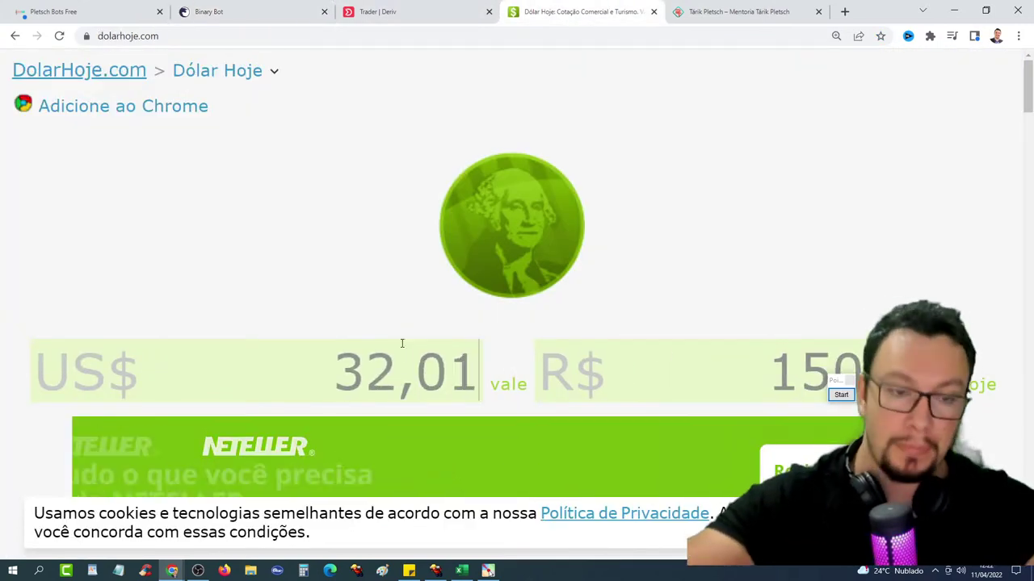
pyautogui.scroll(-3, 366, 216)
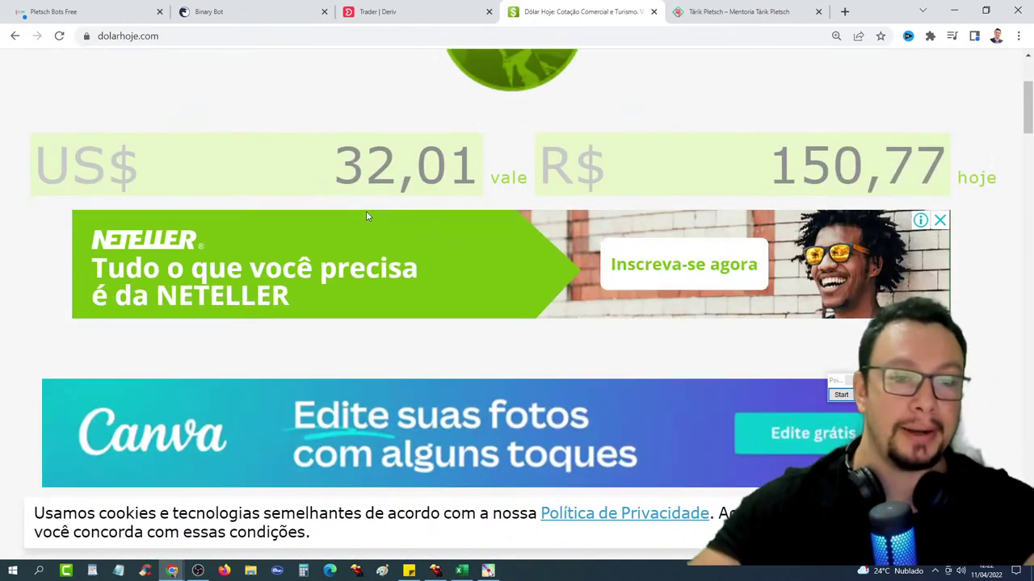
pyautogui.scroll(3, 367, 226)
# - Return to the Pletsch Bots page, dismiss the alert and close the trade summary
pyautogui.click(119, 22)
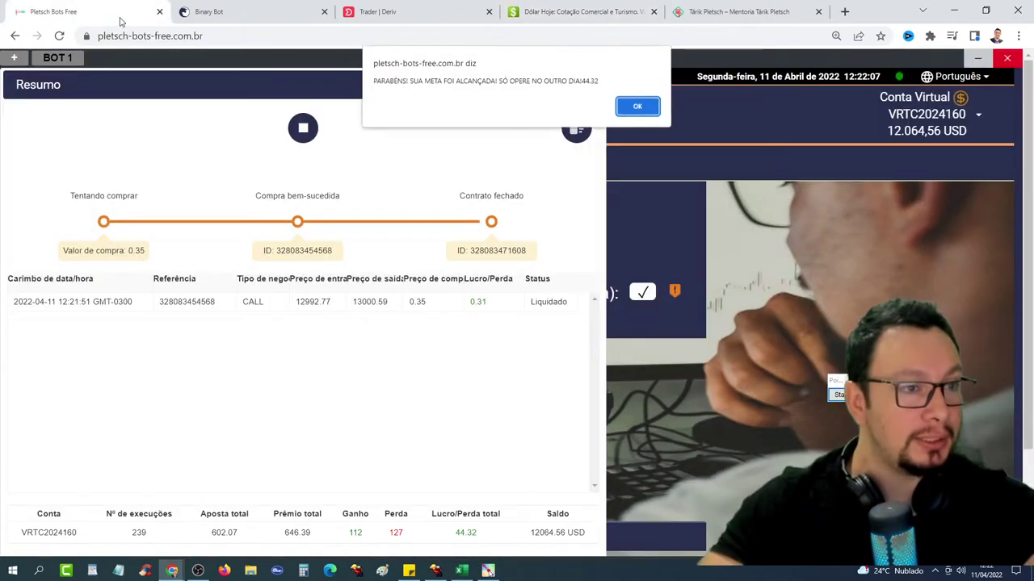
pyautogui.click(637, 108)
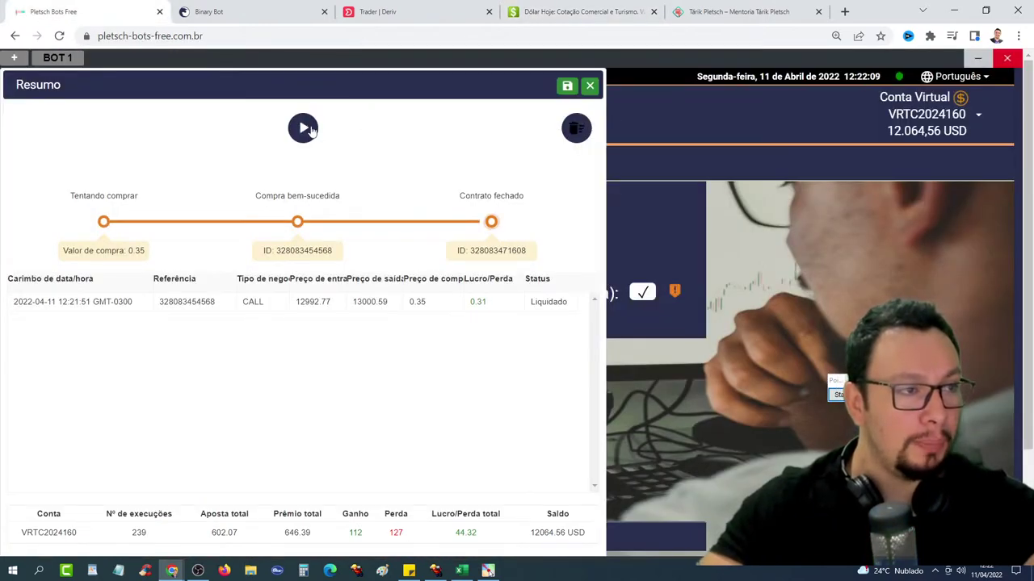
pyautogui.click(590, 85)
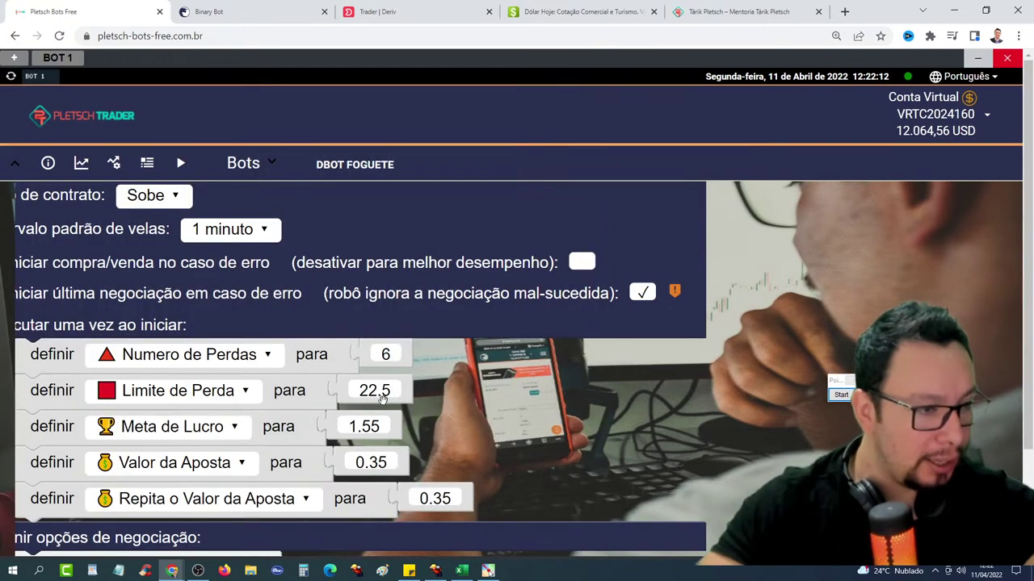
# - Re-enter the bot's Meta de Lucro as 1.55
pyautogui.click(364, 428)
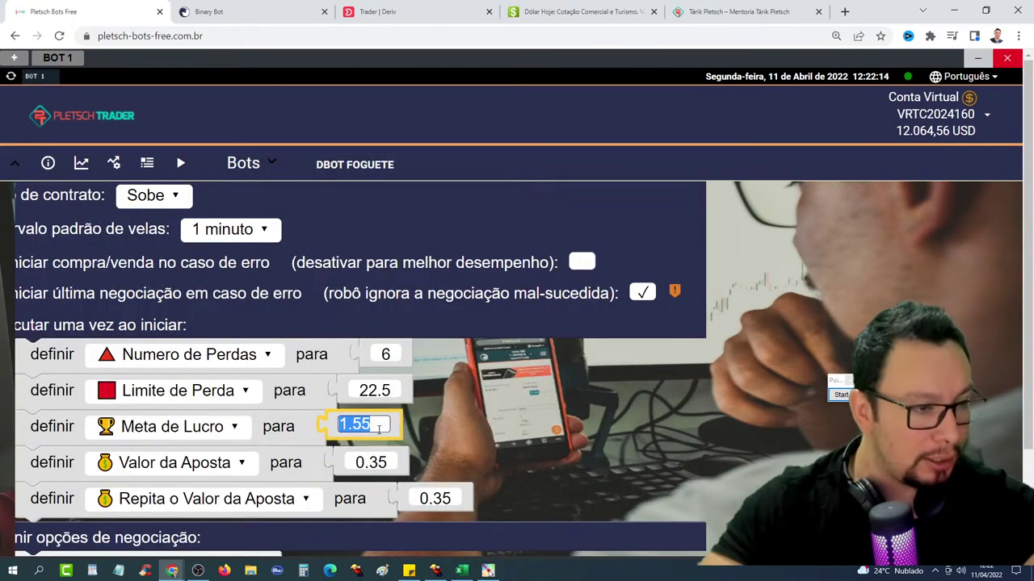
pyautogui.write('1.55')
pyautogui.press('Return')
# - Reopen the bot's summary, clear all its transactions and counters, and close it
pyautogui.click(148, 163)
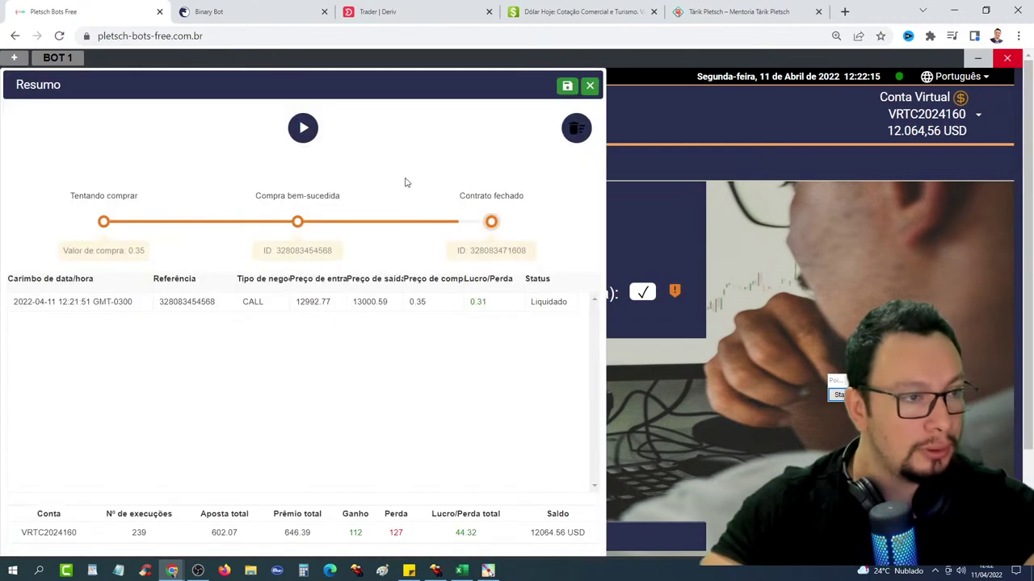
pyautogui.click(576, 128)
pyautogui.click(751, 351)
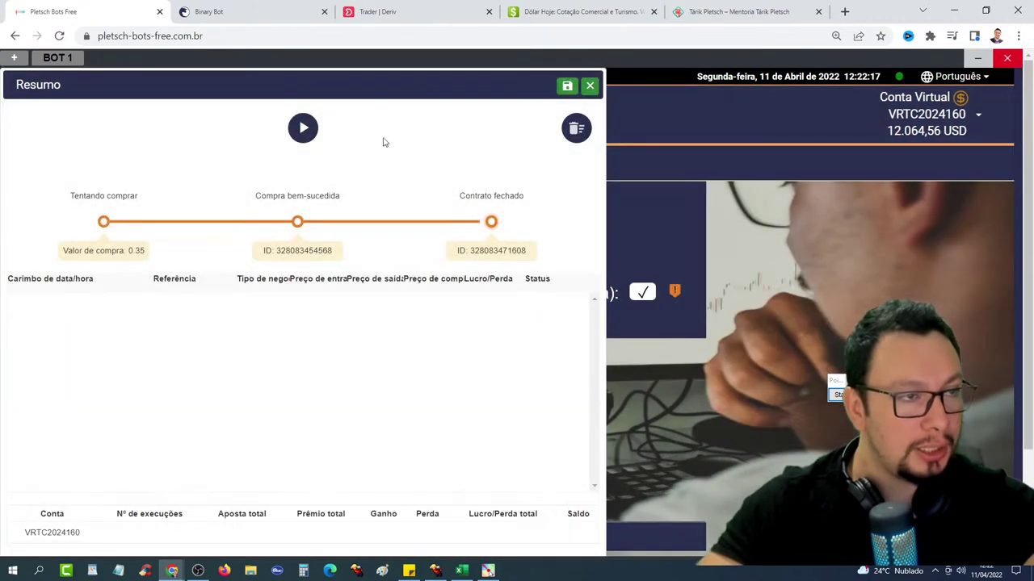
pyautogui.click(590, 86)
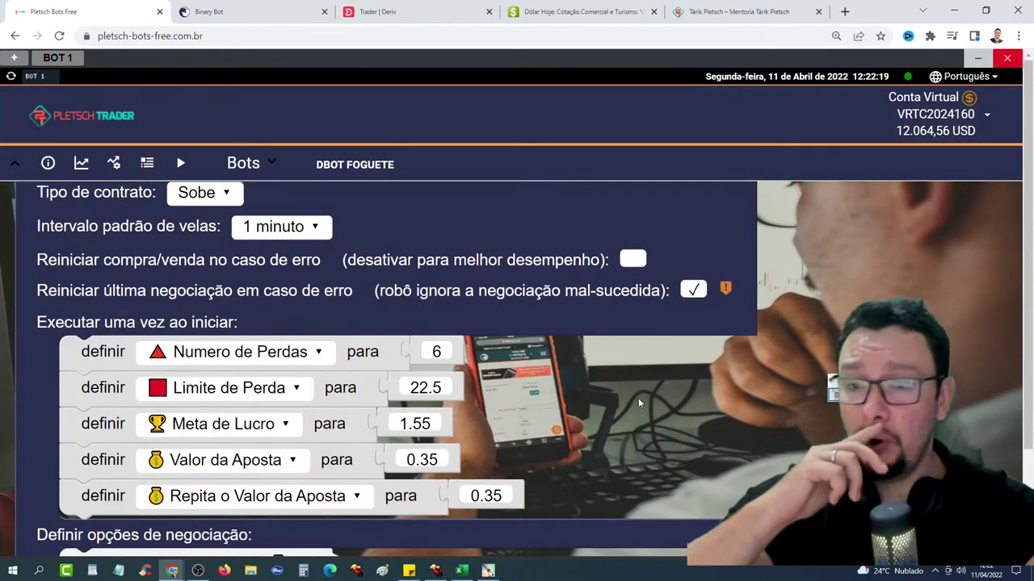
# - Review the trade history in the Binary Bot summary, checking buy prices and the profit or loss of each trade
pyautogui.click(242, 11)
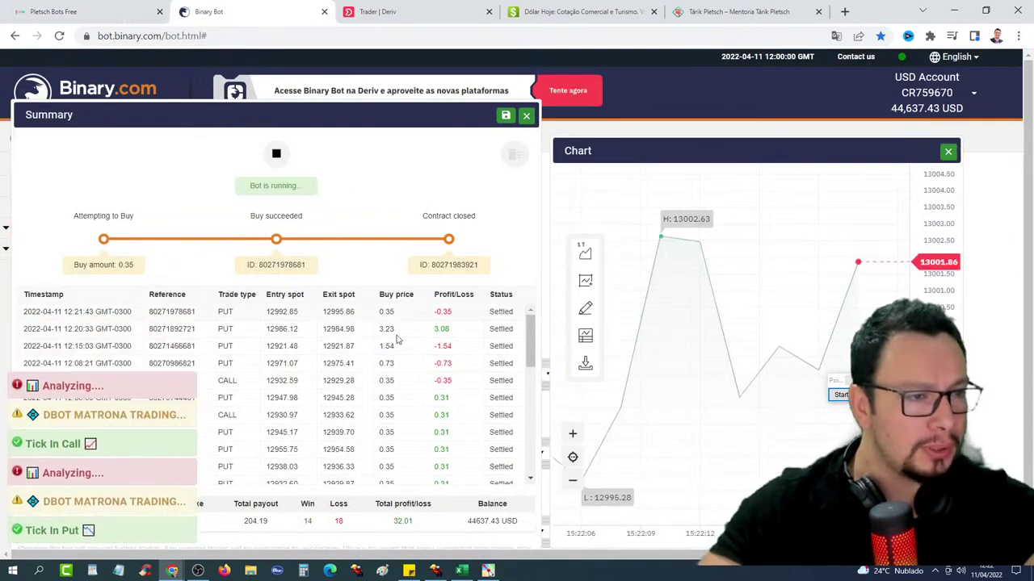
pyautogui.scroll(-3, 469, 448)
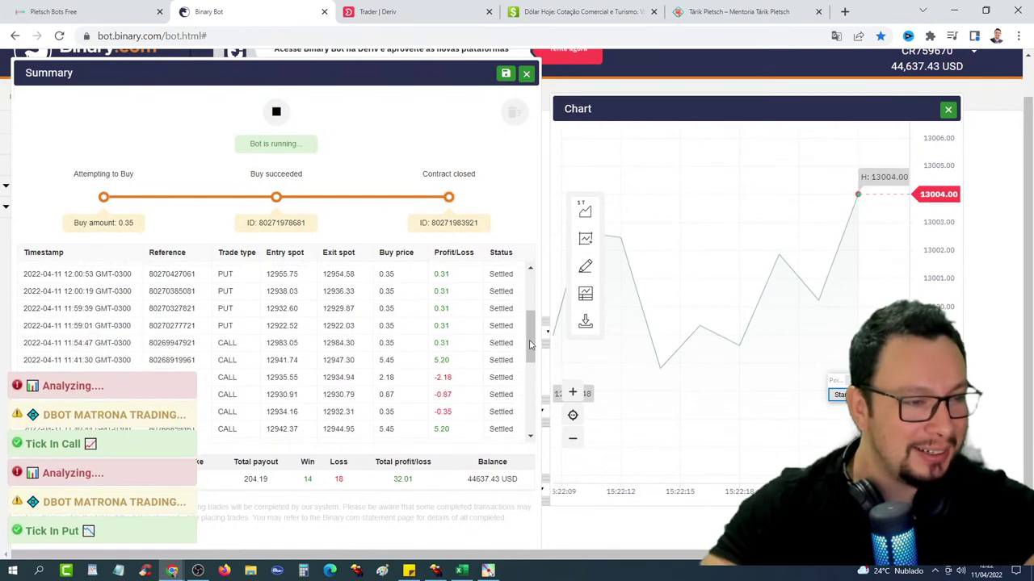
pyautogui.moveTo(532, 357); pyautogui.dragTo(526, 333)
pyautogui.scroll(3, 484, 339)
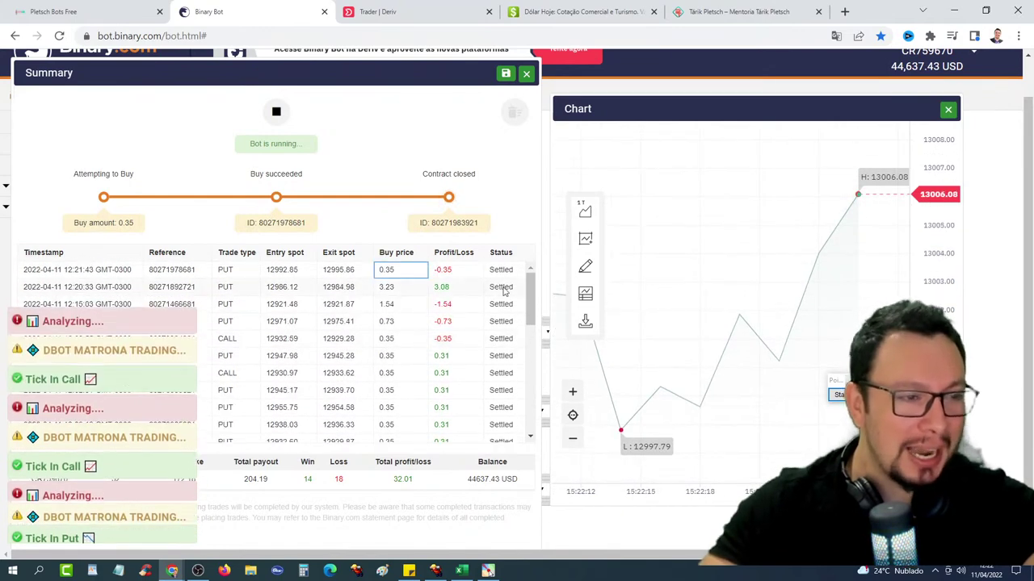
pyautogui.scroll(-3, 440, 352)
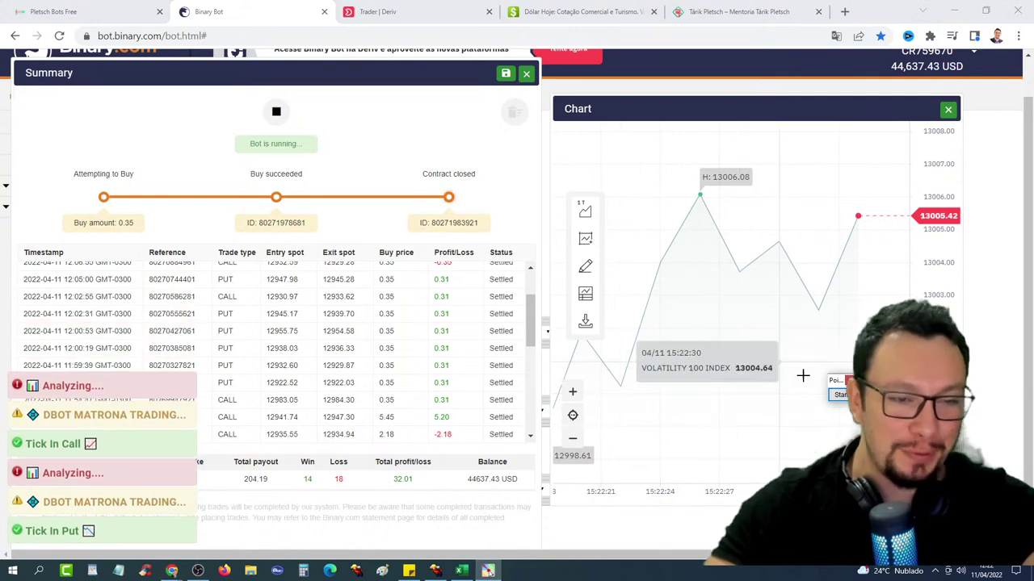
# - Outline the winning trades' values in the summary's Profit/Loss column with the screen annotation tool and end the annotation
pyautogui.click(839, 396)
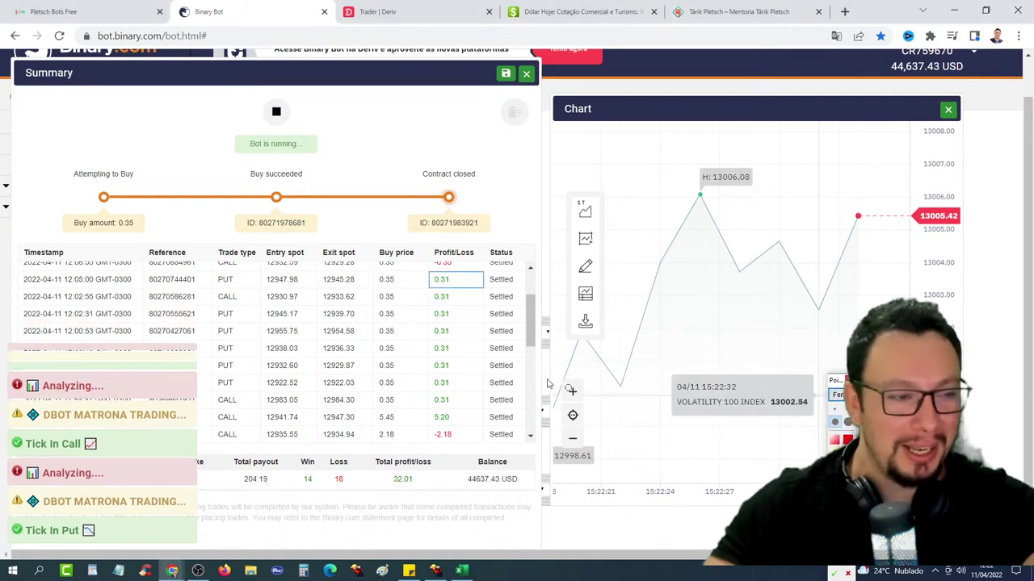
pyautogui.moveTo(412, 276)
pyautogui.mouseDown()
pyautogui.moveTo(489, 365)
pyautogui.moveTo(436, 428)
pyautogui.moveTo(452, 432)
pyautogui.mouseUp()
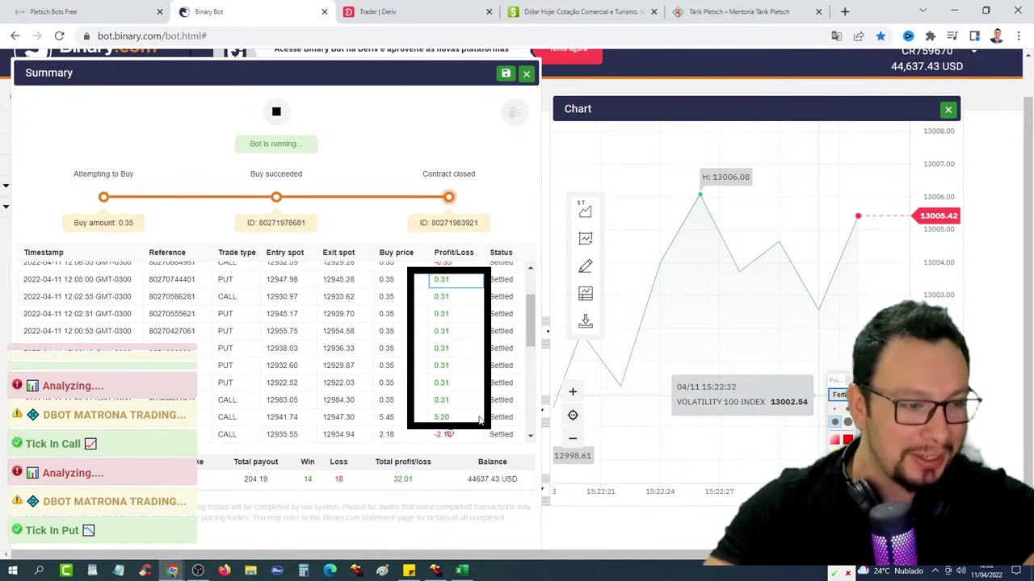
pyautogui.click(836, 397)
pyautogui.scroll(5, 422, 331)
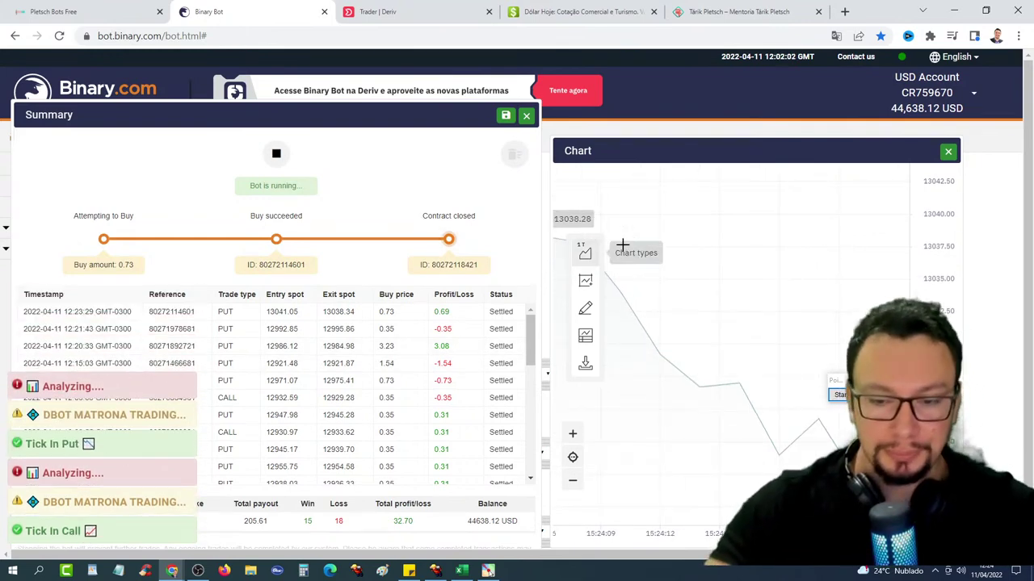
# - Return to the Pletsch Bots page and set DBOT FOGUETE's Meta de Lucro to 2
pyautogui.click(102, 7)
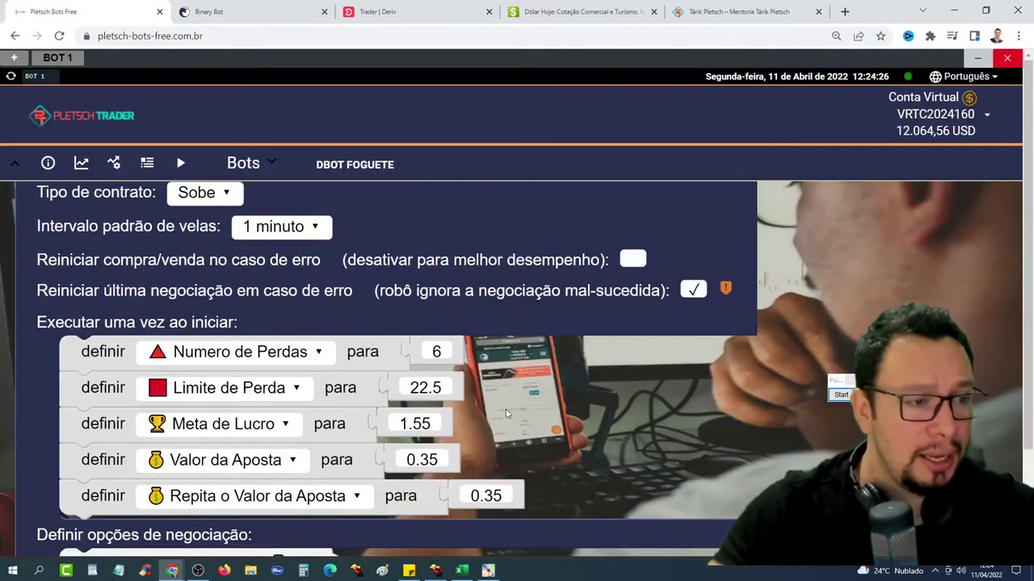
pyautogui.click(419, 423)
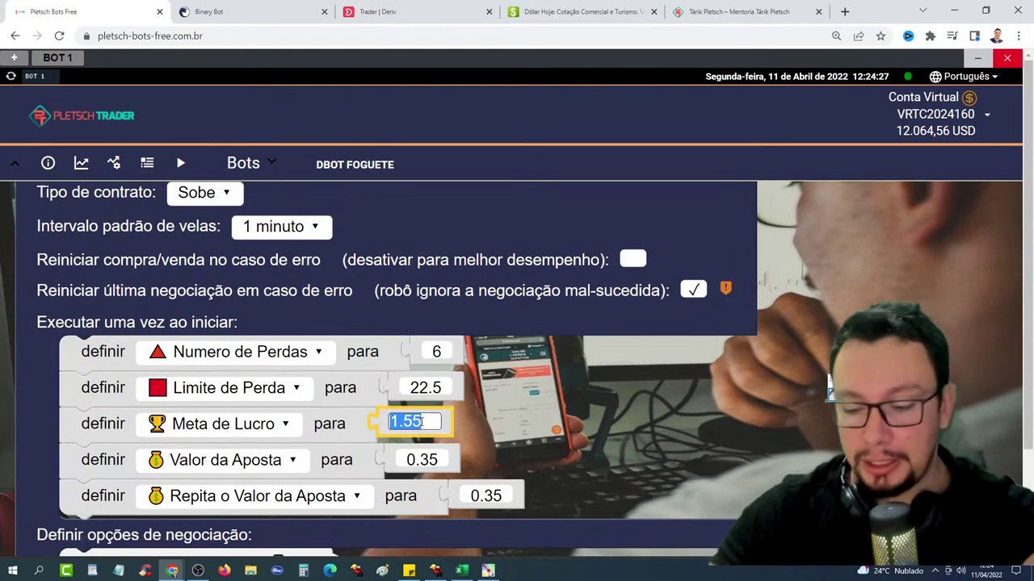
pyautogui.write('9')
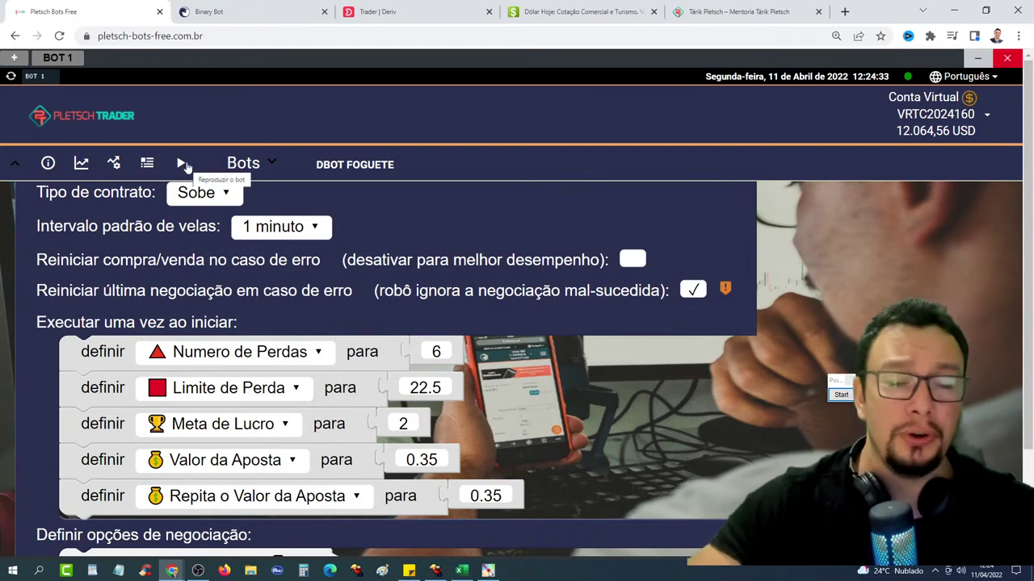
# - Run DBOT FOGUETE on the virtual account, reposition its Resumo window and close it after the trade
pyautogui.click(184, 165)
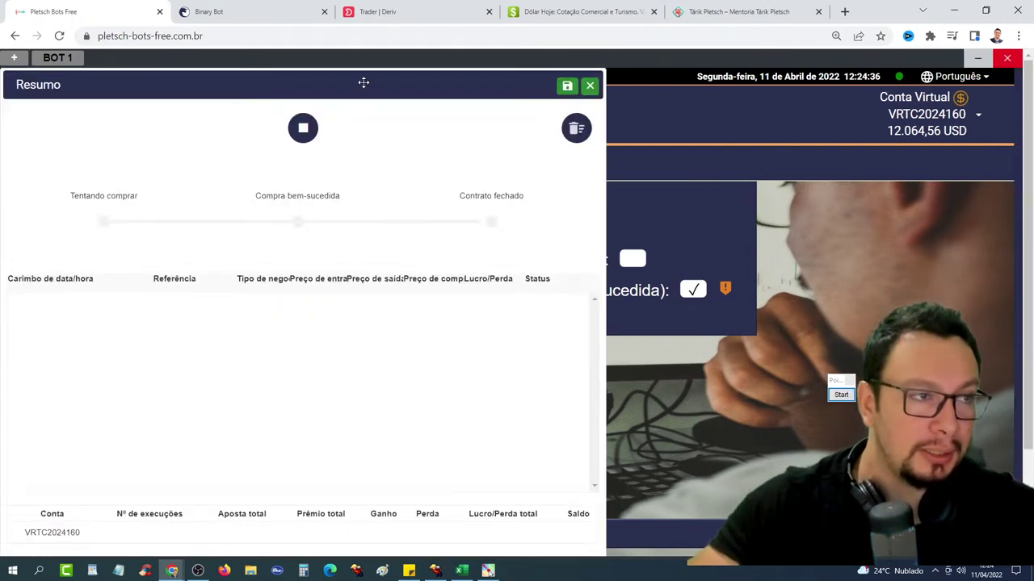
pyautogui.moveTo(363, 81); pyautogui.dragTo(390, 85)
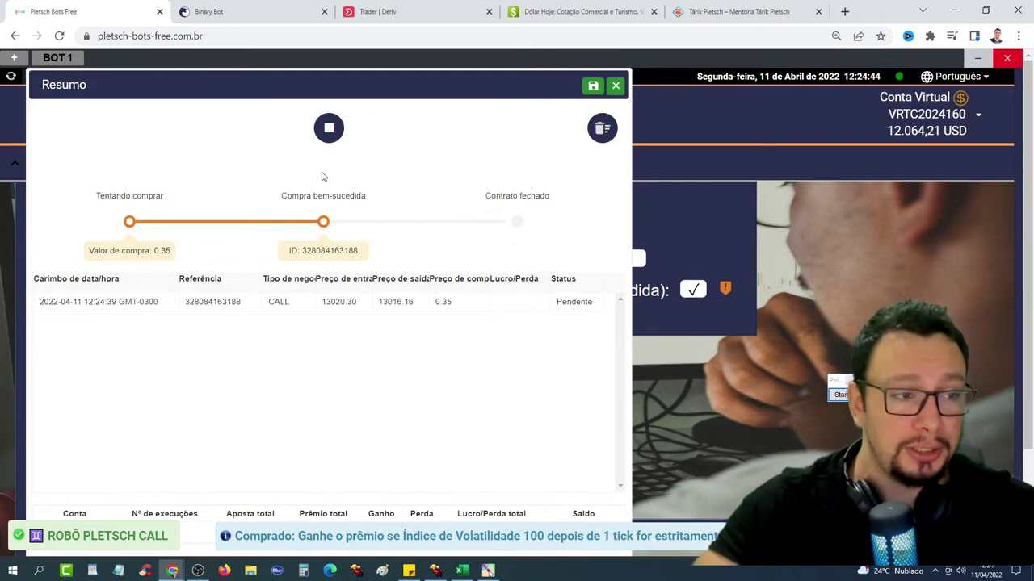
pyautogui.click(630, 106)
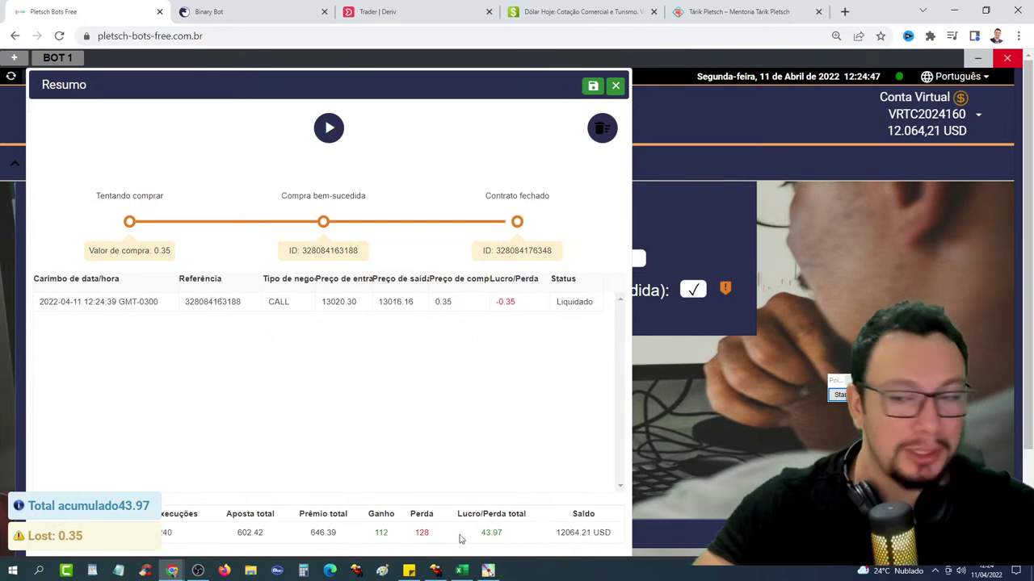
pyautogui.click(615, 86)
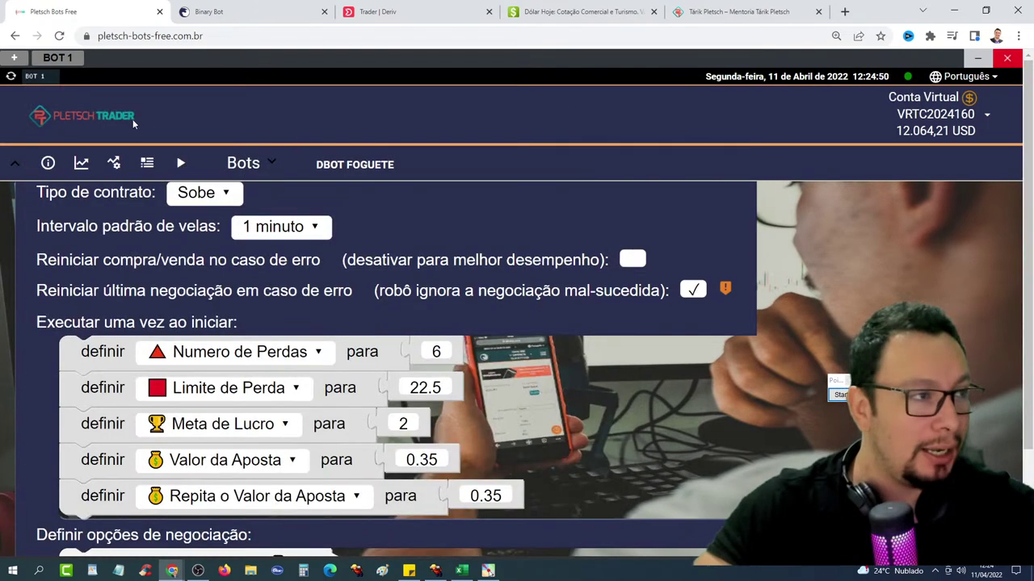
# - Reload the Pletsch Bots page, accepting the loss of unsaved changes, and reopen Auto Bot
pyautogui.click(60, 36)
pyautogui.click(590, 106)
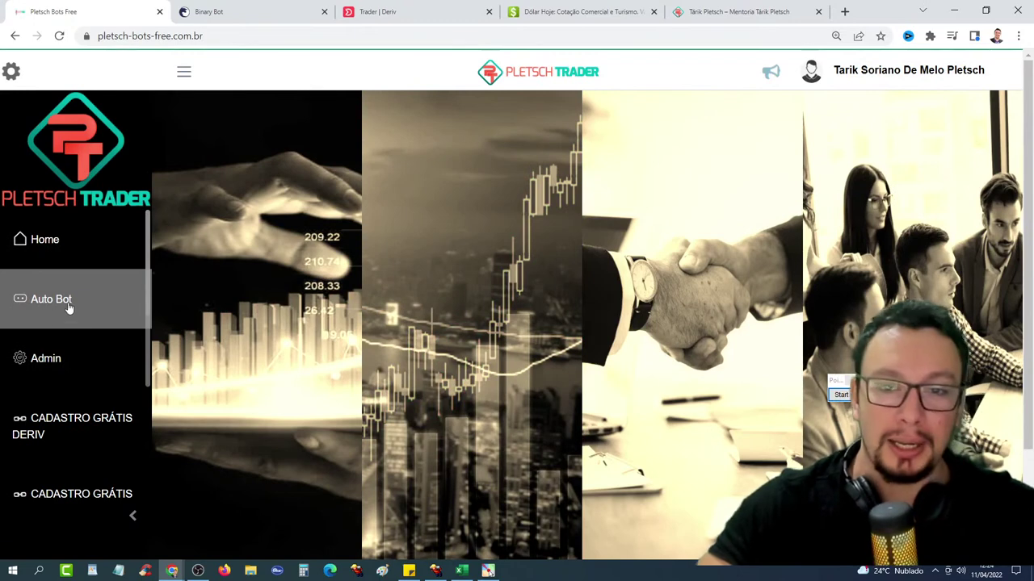
pyautogui.click(62, 304)
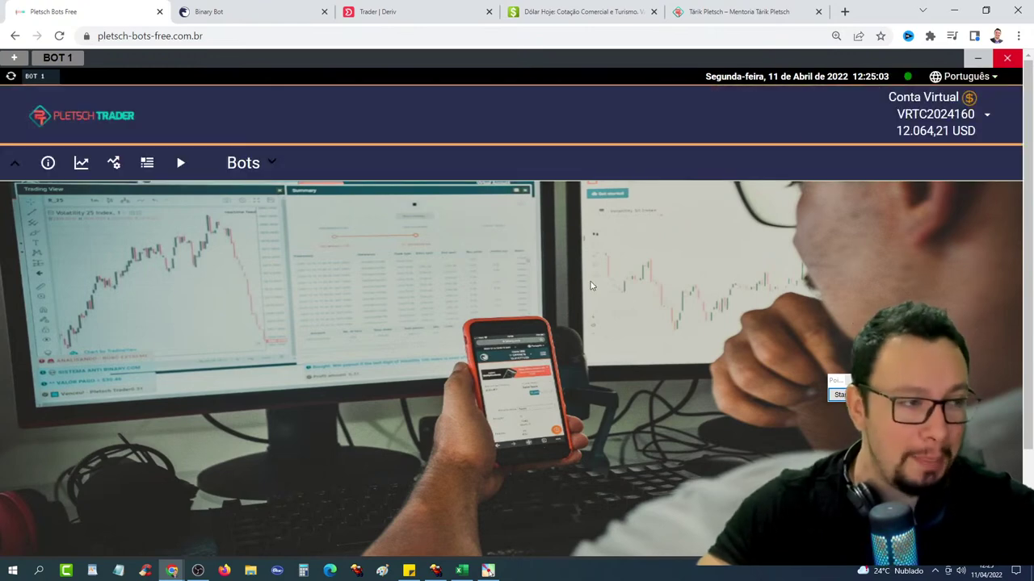
# - Switch the Auto Bot session to the Conta Real USD account, confirming the change and the page reload
pyautogui.click(232, 163)
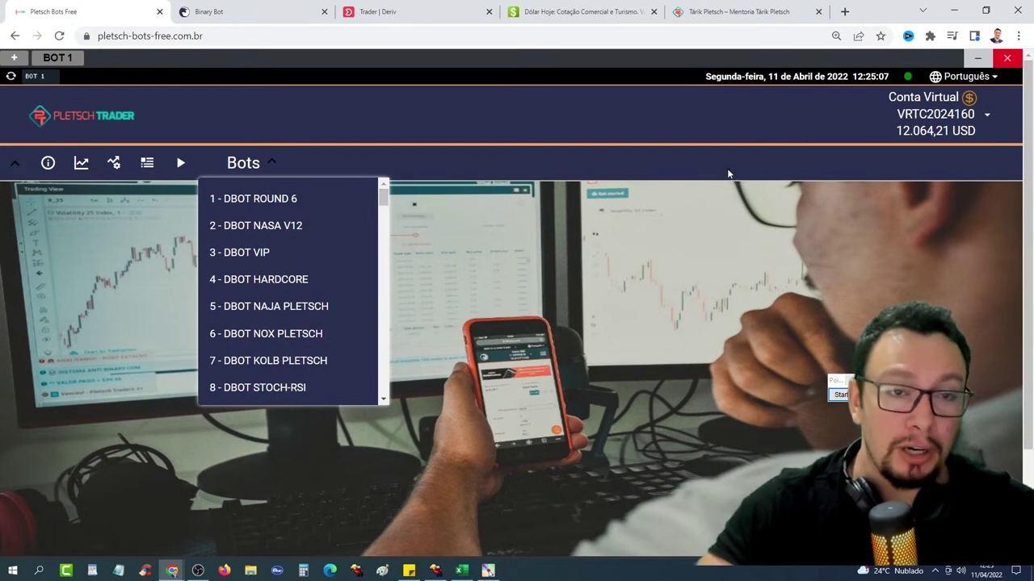
pyautogui.click(930, 114)
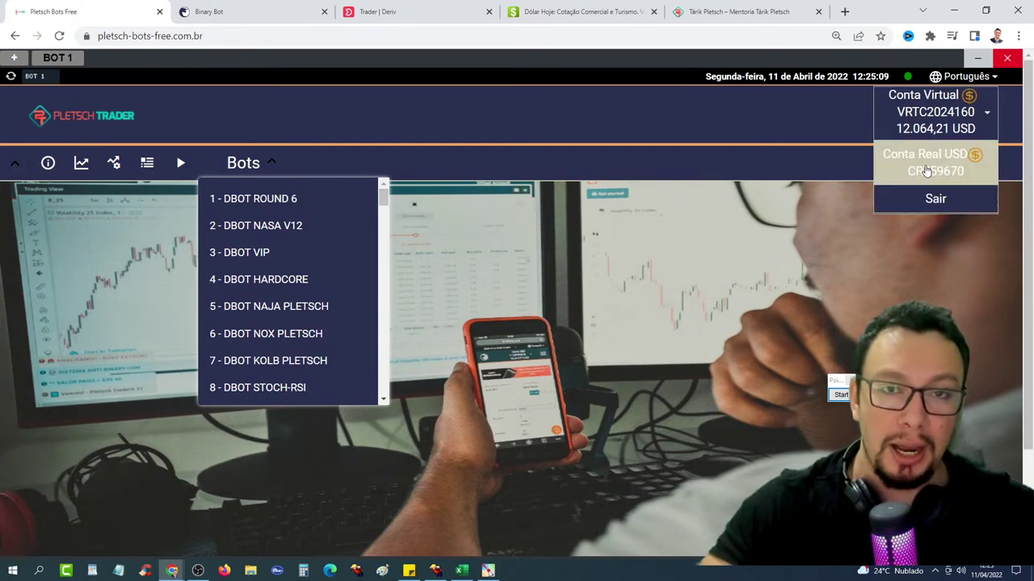
pyautogui.click(930, 167)
pyautogui.click(618, 360)
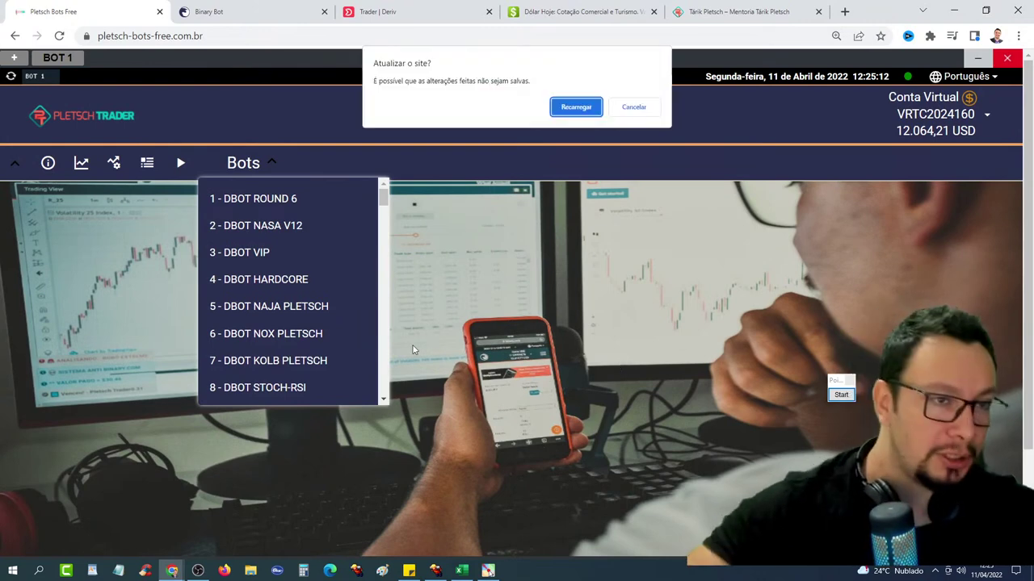
pyautogui.click(577, 107)
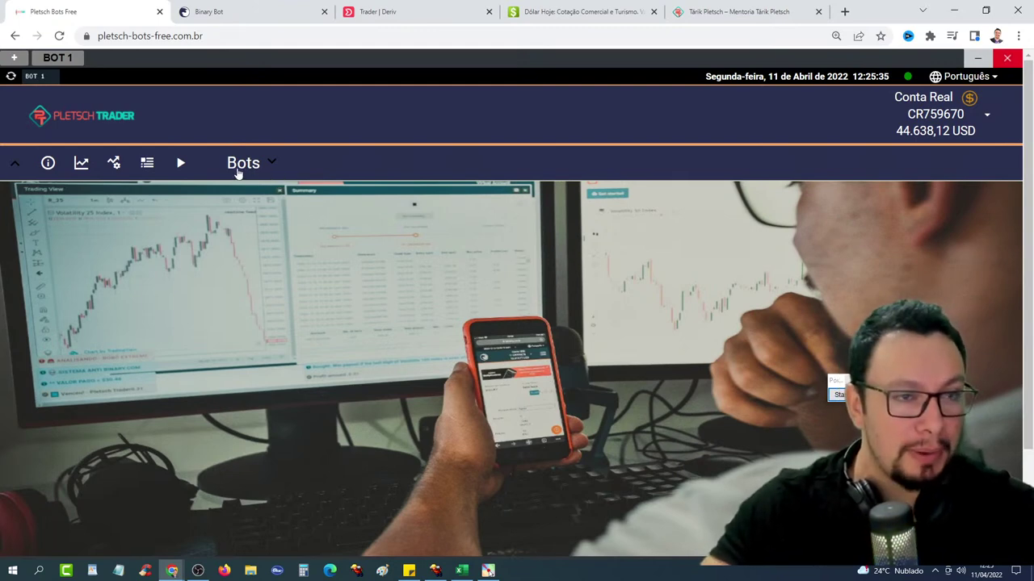
# - Switch the session to the Conta Virtual account and confirm discarding unsaved changes
pyautogui.click(937, 121)
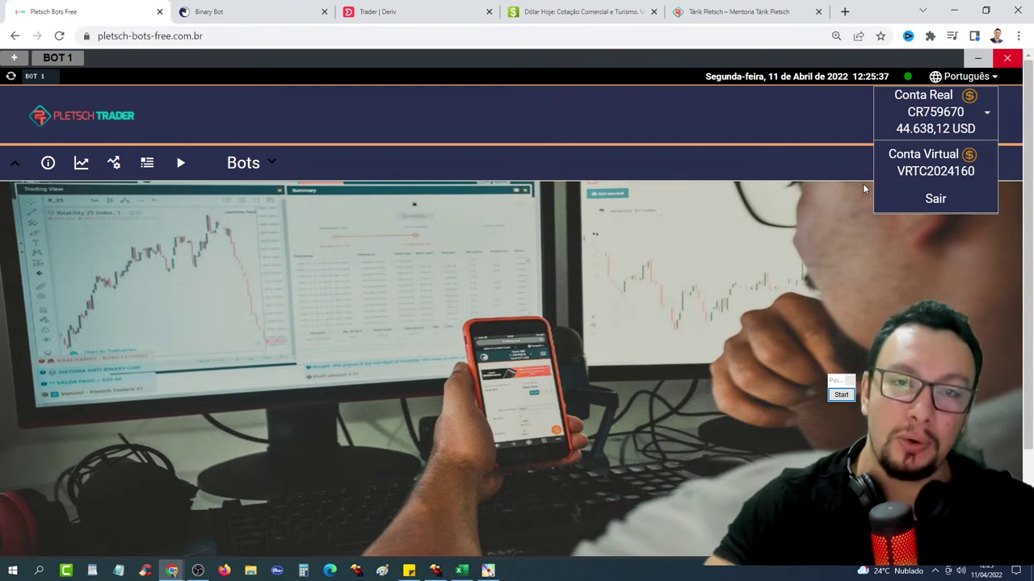
pyautogui.hotkey('alt', 'Tab')
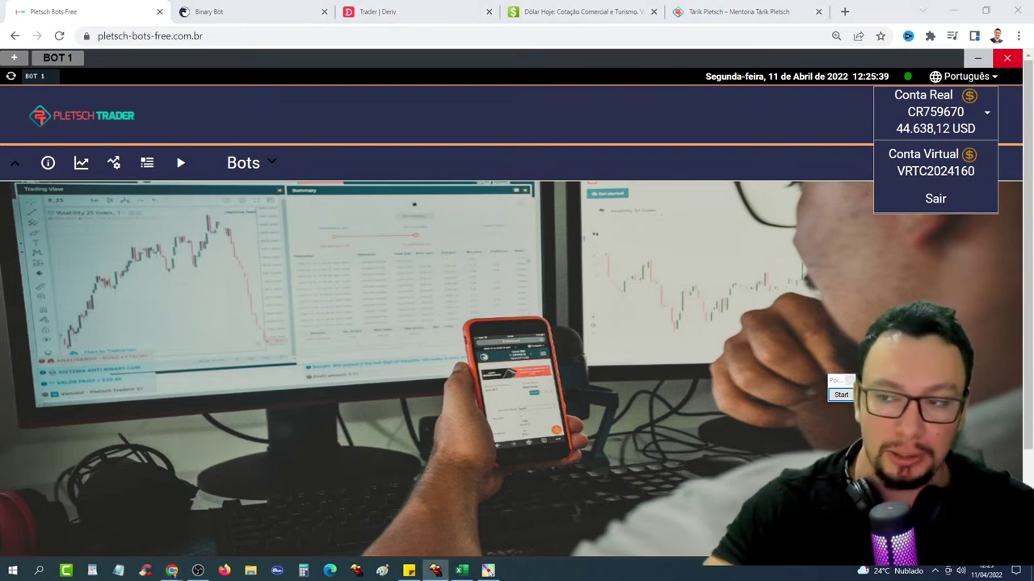
pyautogui.click(923, 157)
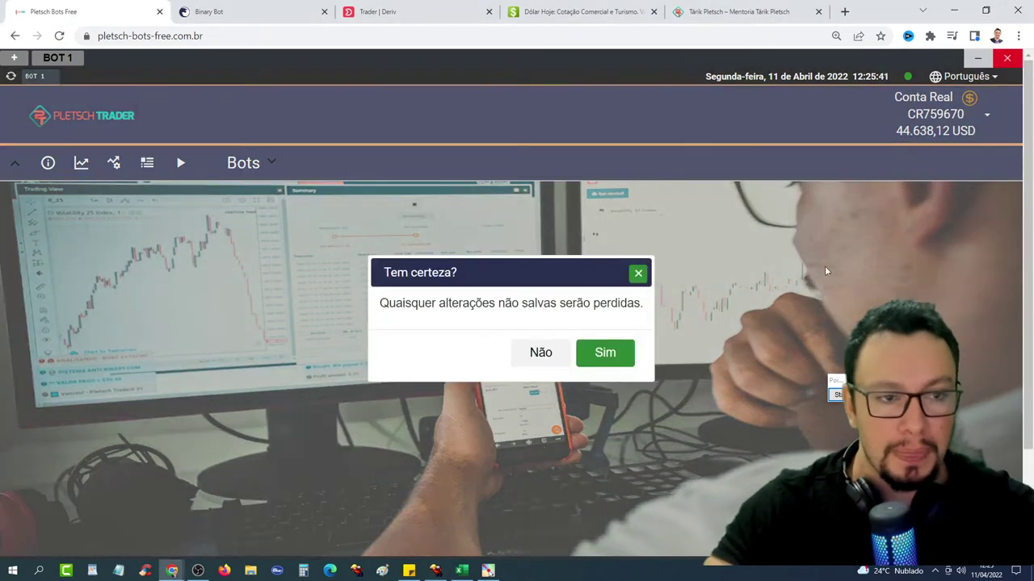
pyautogui.click(609, 350)
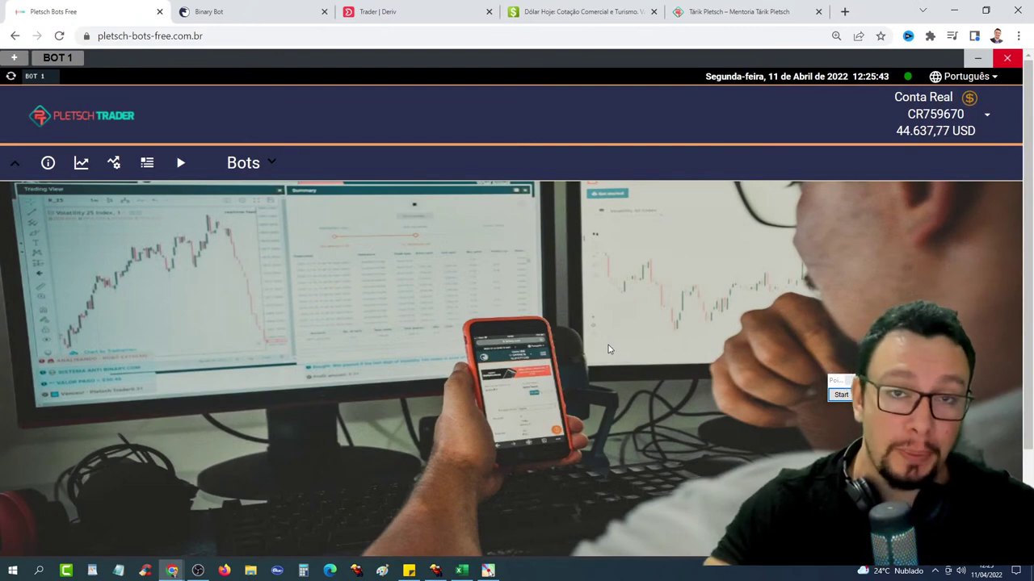
# - Move the Binary Bot tab ahead of Pletsch Bots Free and reload the Pletsch Bots page
pyautogui.moveTo(202, 11); pyautogui.dragTo(48, 11)
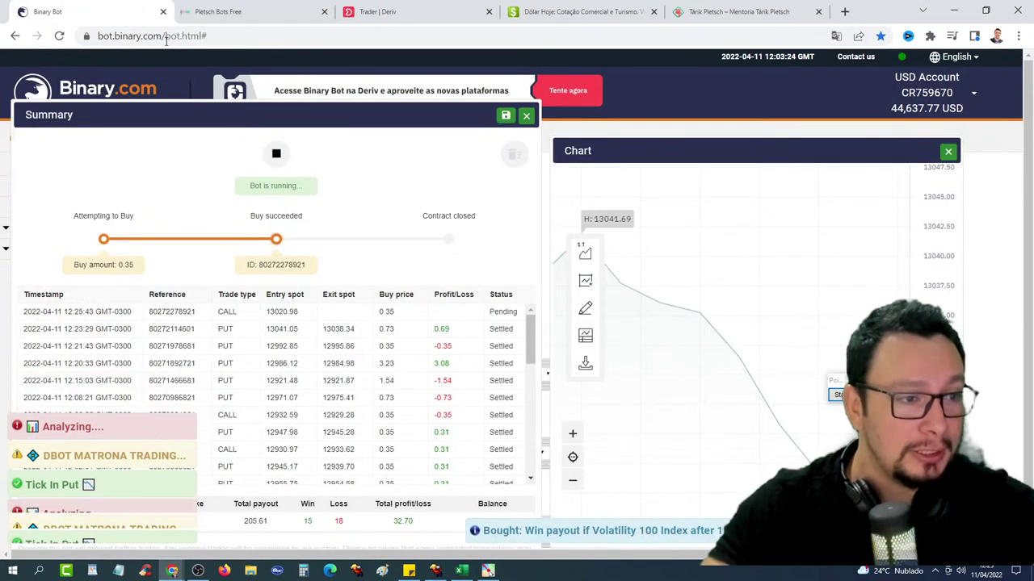
pyautogui.click(242, 11)
pyautogui.press('F5')
pyautogui.click(569, 107)
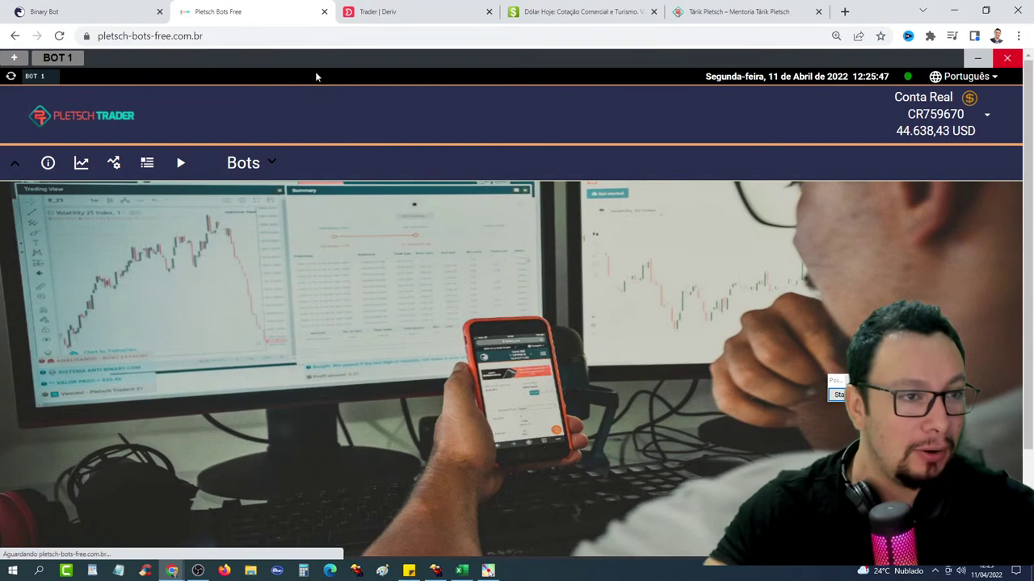
# - Check the Binary Bot summary, return to the Pletsch Bots page and load bot 101 - DBOT FOGUETE
pyautogui.hotkey('ctrl', '1')
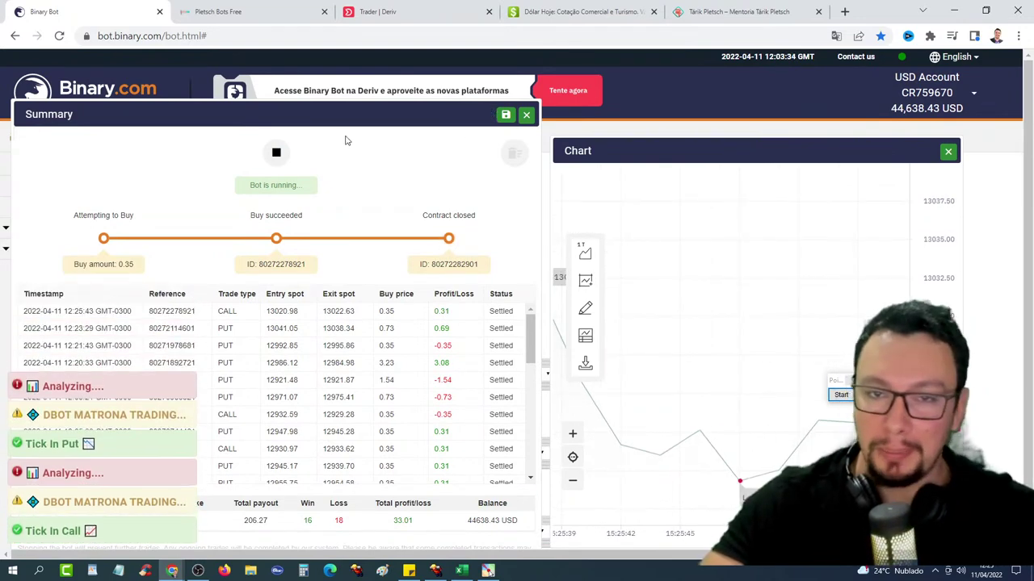
pyautogui.click(234, 7)
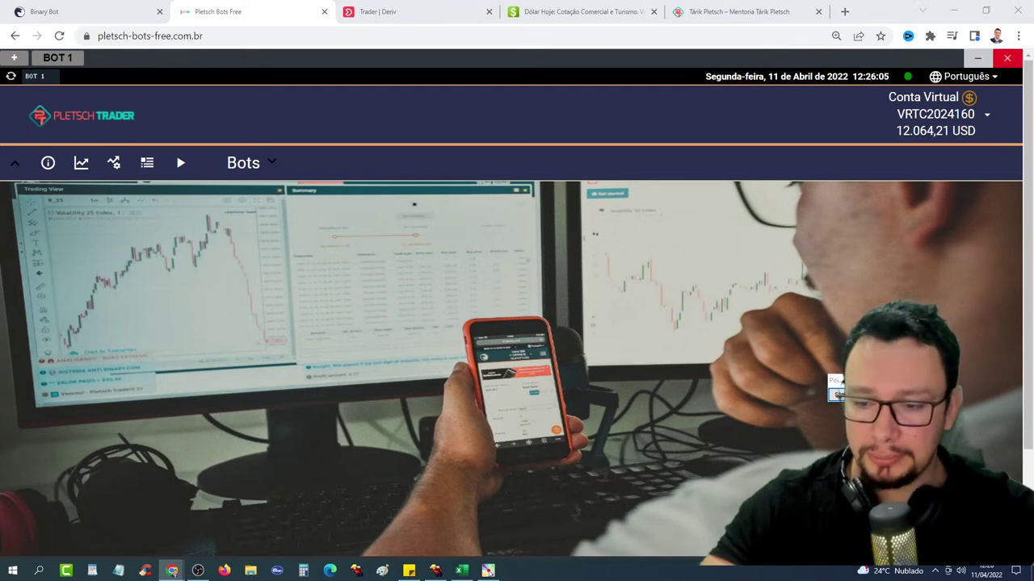
pyautogui.click(251, 166)
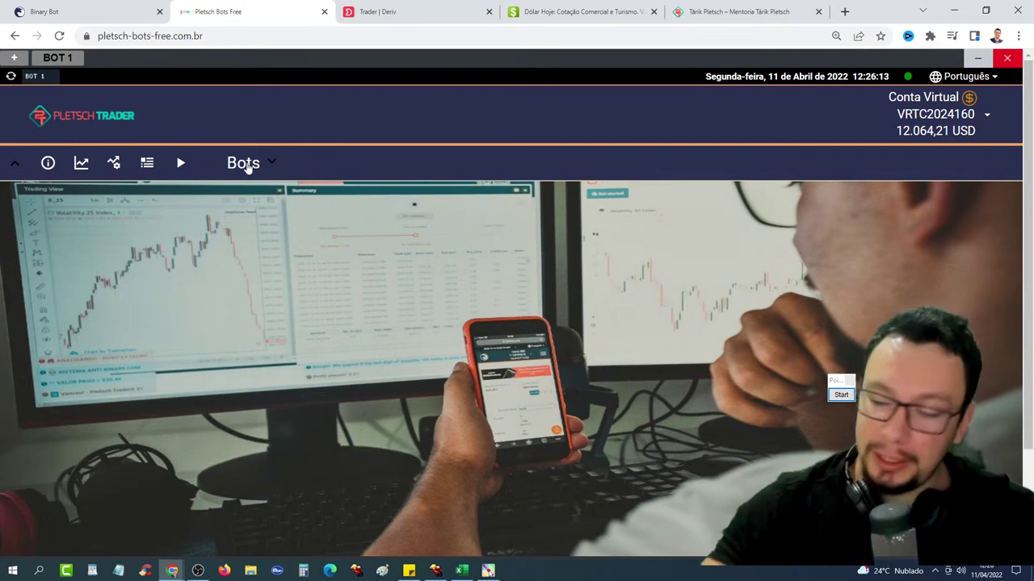
pyautogui.click(248, 167)
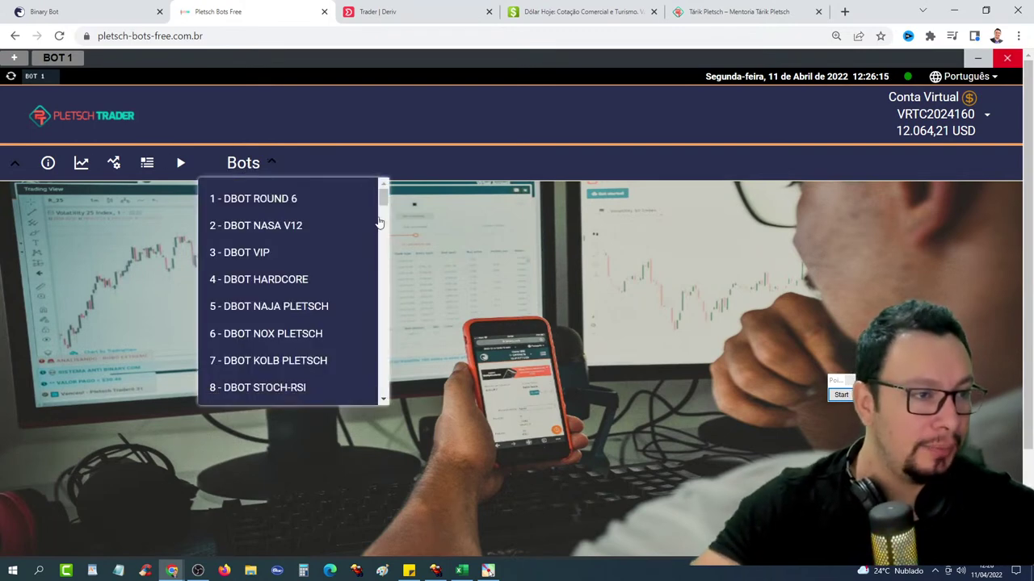
pyautogui.moveTo(382, 212); pyautogui.dragTo(352, 379)
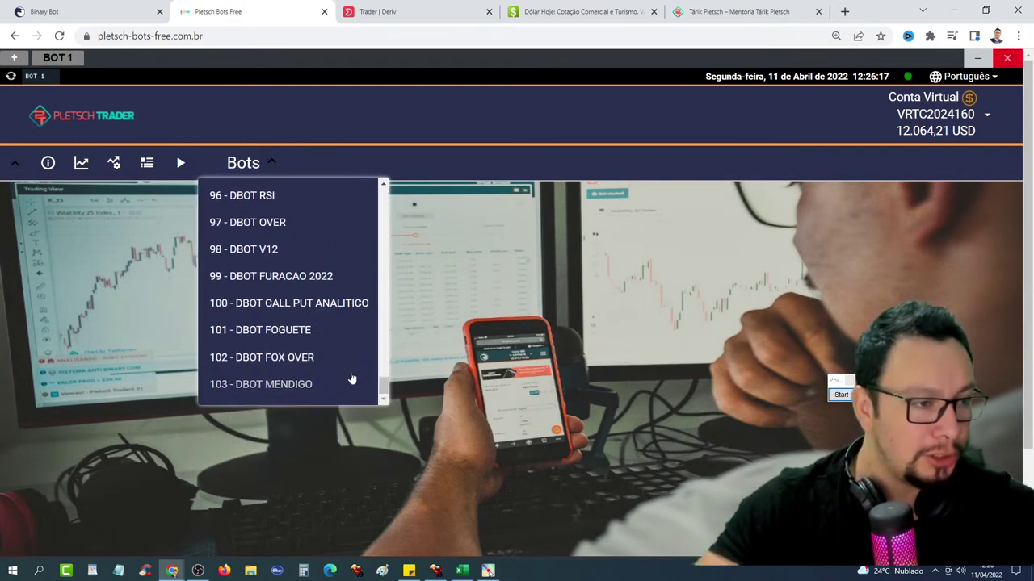
pyautogui.click(260, 331)
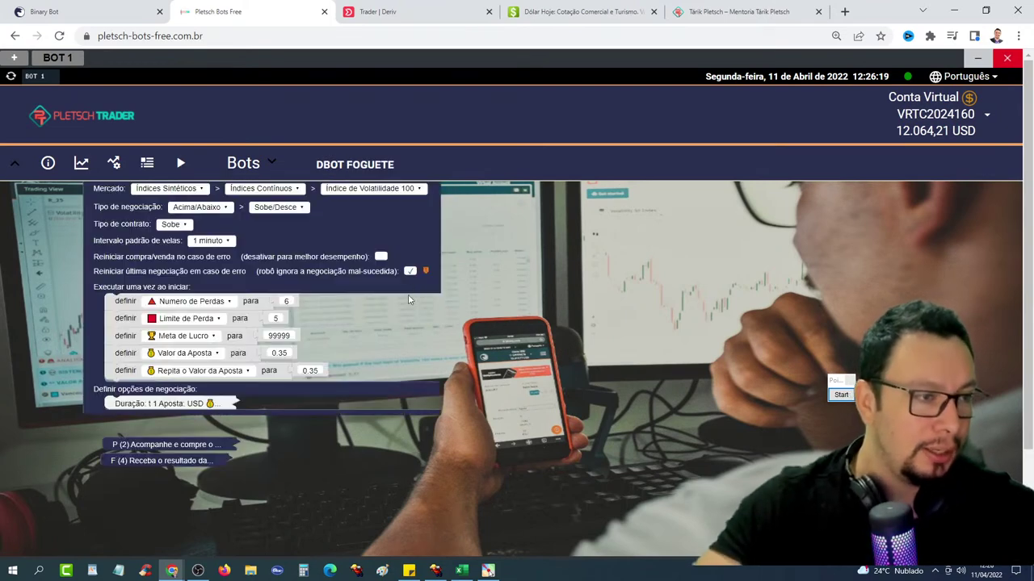
# - Enlarge the Pletsch Bots page by three browser zoom levels
pyautogui.click(996, 80)
pyautogui.click(1019, 35)
pyautogui.click(977, 164)
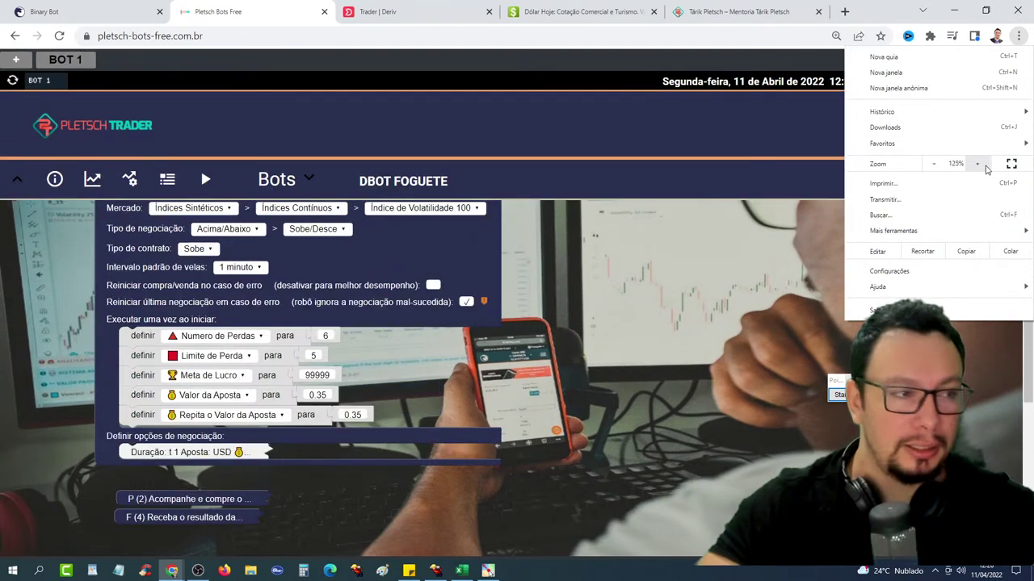
pyautogui.click(977, 164)
pyautogui.click(977, 163)
# - Outline the Tipo de contrato setting of DBOT FOGUETE with the screen annotation tool
pyautogui.click(607, 452)
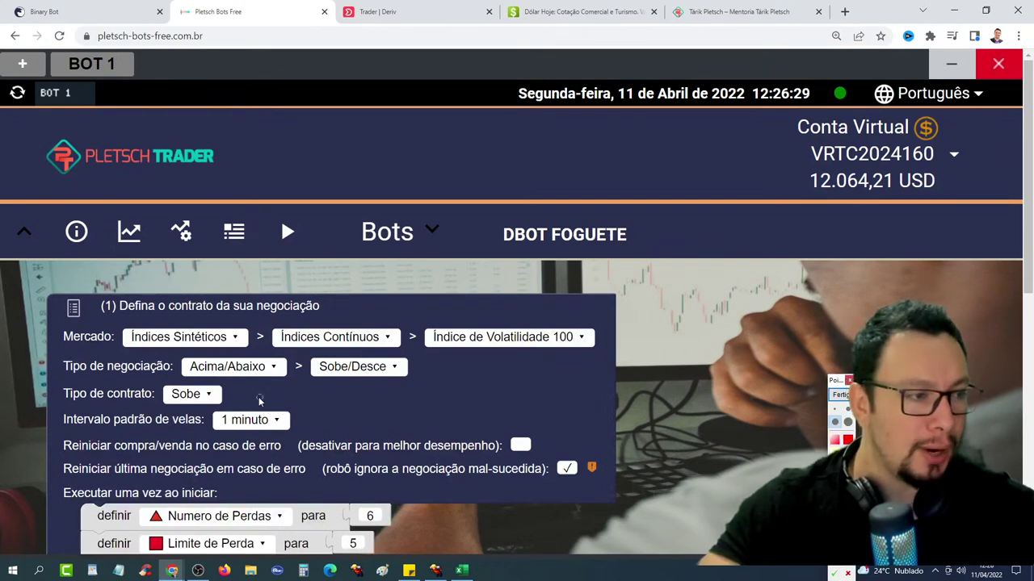
pyautogui.moveTo(50, 376)
pyautogui.mouseDown()
pyautogui.moveTo(158, 407)
pyautogui.moveTo(231, 407)
pyautogui.mouseUp()
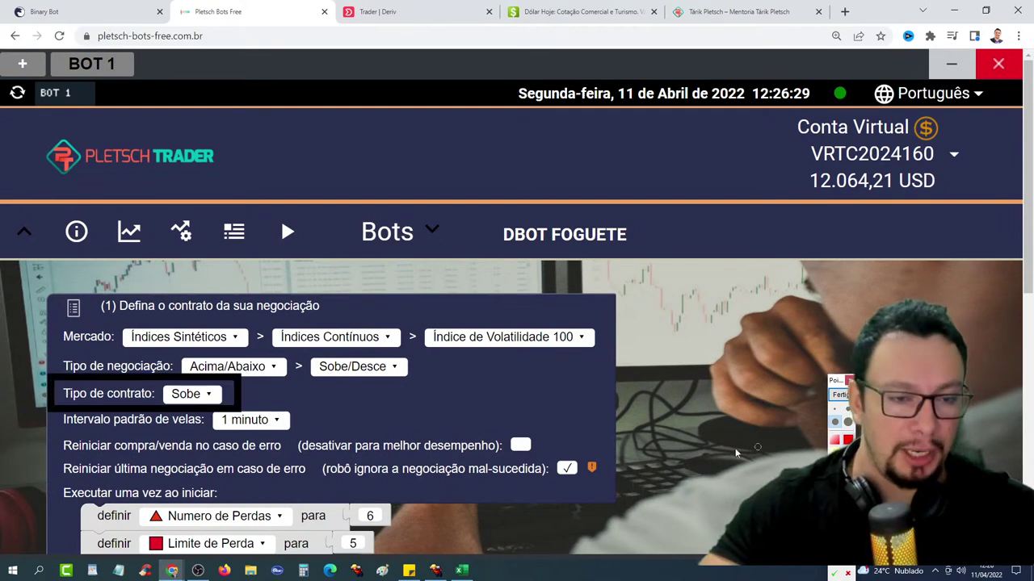
pyautogui.moveTo(50, 377)
pyautogui.mouseDown()
pyautogui.moveTo(266, 425)
pyautogui.moveTo(223, 406)
pyautogui.moveTo(239, 413)
pyautogui.mouseUp()
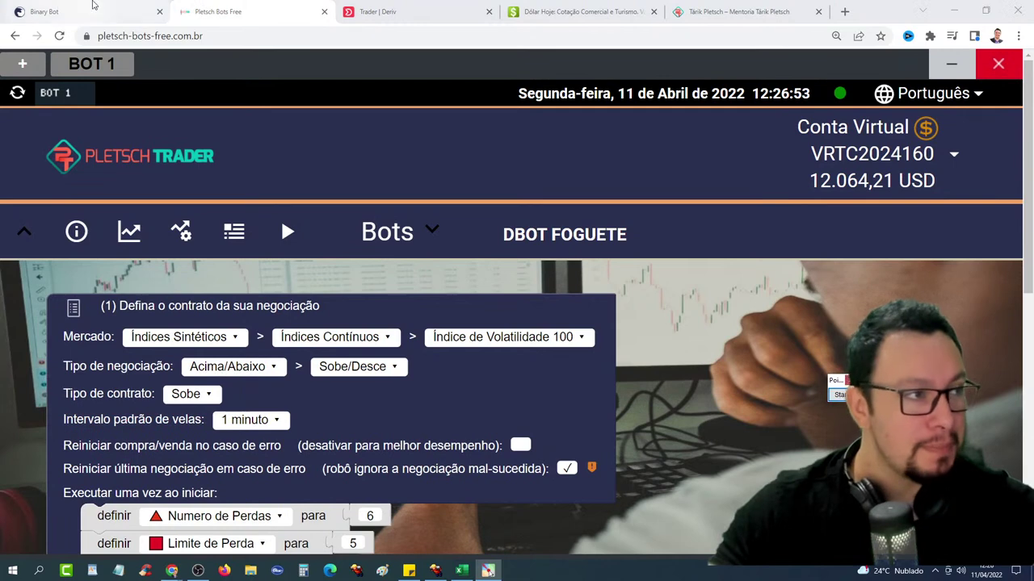
# - Check the trades in the Binary Bot summary and return to DBOT FOGUETE's settings on the Pletsch Bots page
pyautogui.click(45, 11)
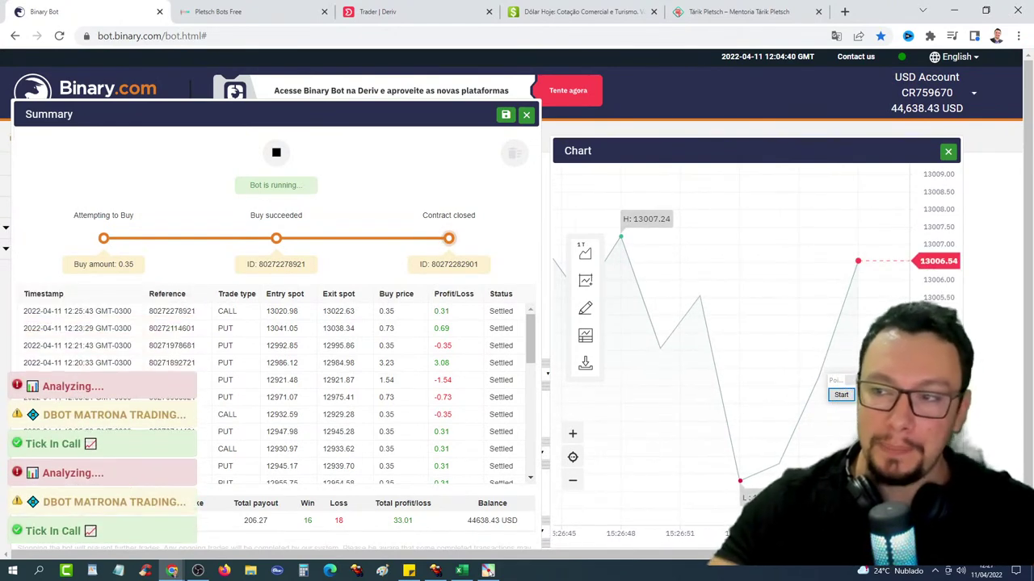
pyautogui.hotkey('alt', 'Tab')
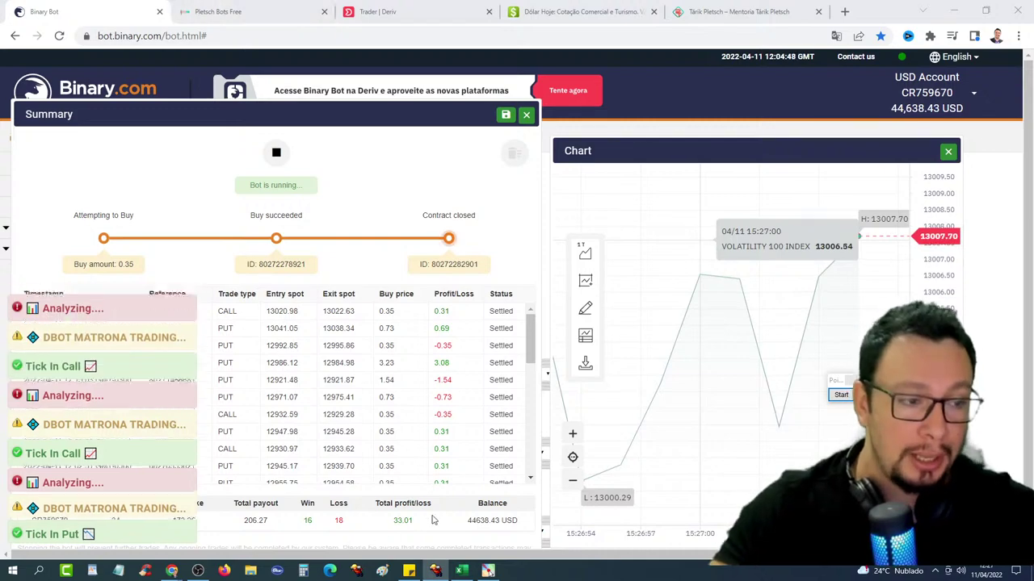
pyautogui.hotkey('ctrl', 'Tab')
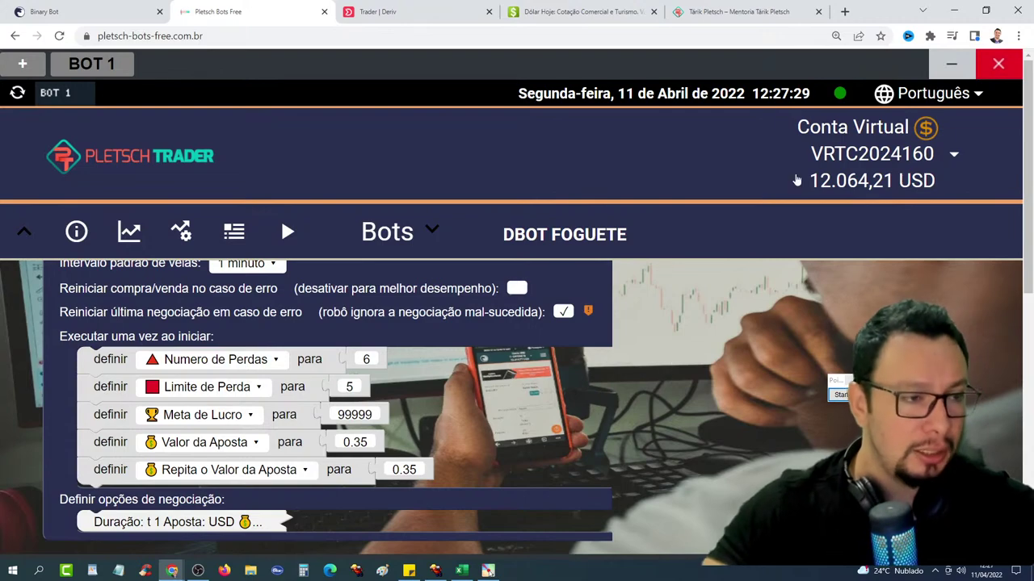
# - Reduce the page zoom to 125% and check the Limite de Perda column in the Excel worksheet VÍDEO DO CANAL
pyautogui.click(1018, 35)
pyautogui.click(935, 164)
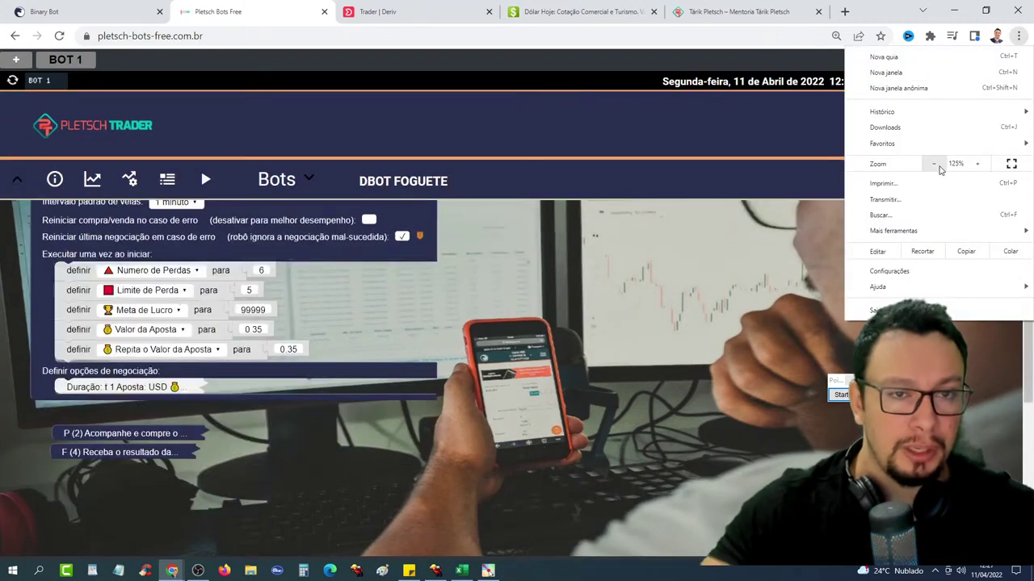
pyautogui.click(461, 571)
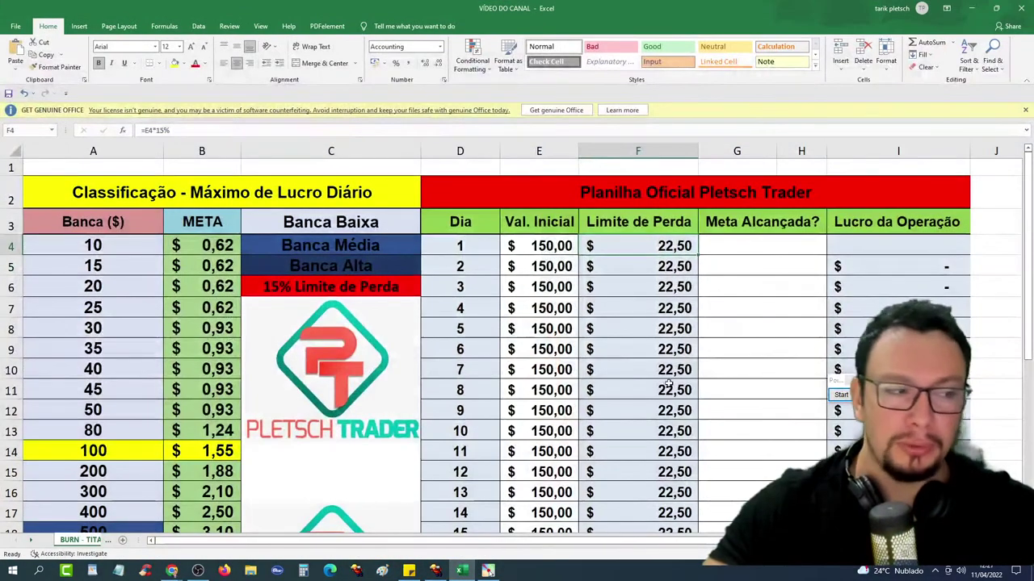
pyautogui.click(972, 8)
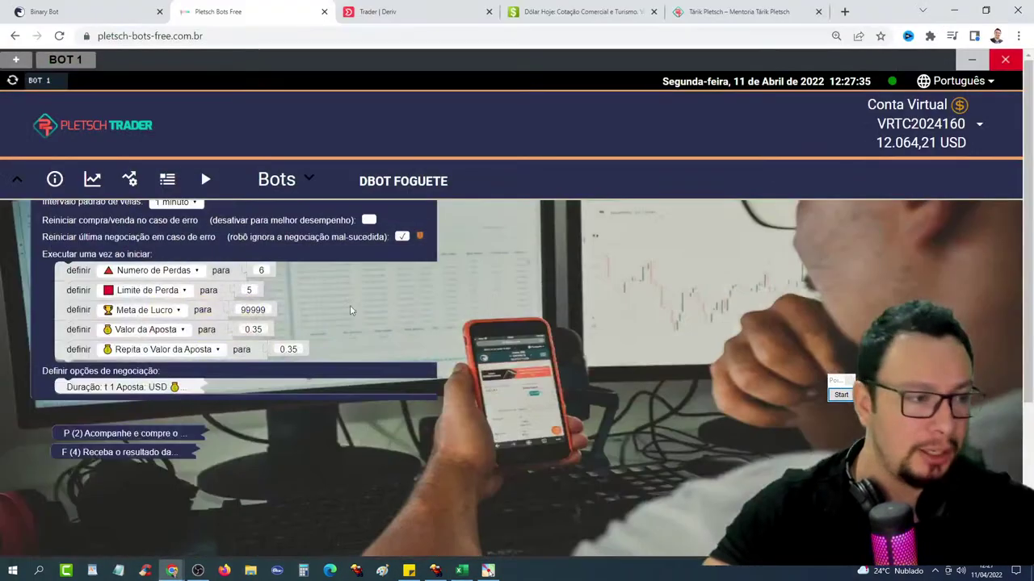
# - Enlarge DBOT FOGUETE's blocks around the Limite de Perda and Meta de Lucro settings in the workspace
pyautogui.click(249, 289)
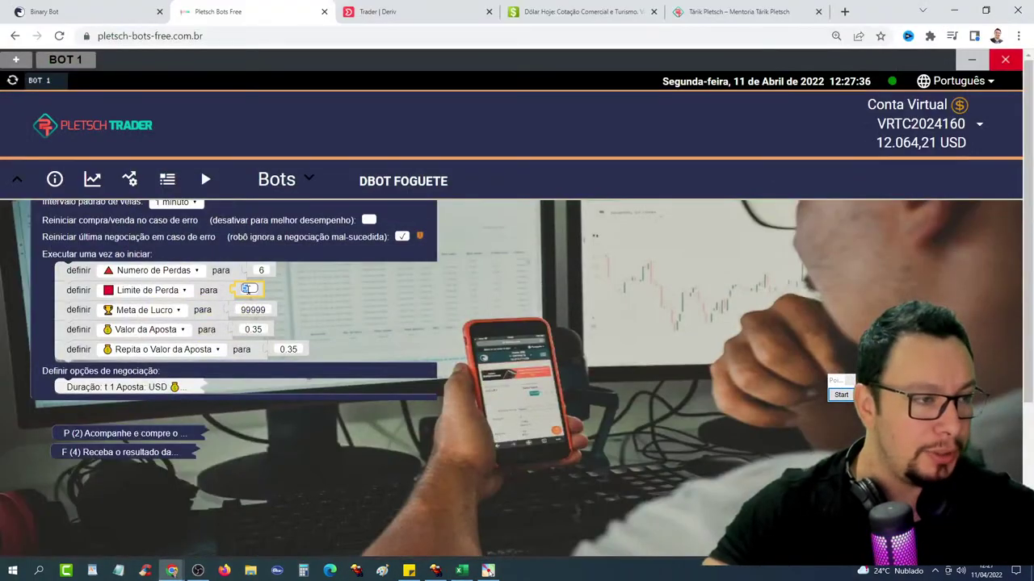
pyautogui.click(339, 296)
pyautogui.scroll(2, 340, 297)
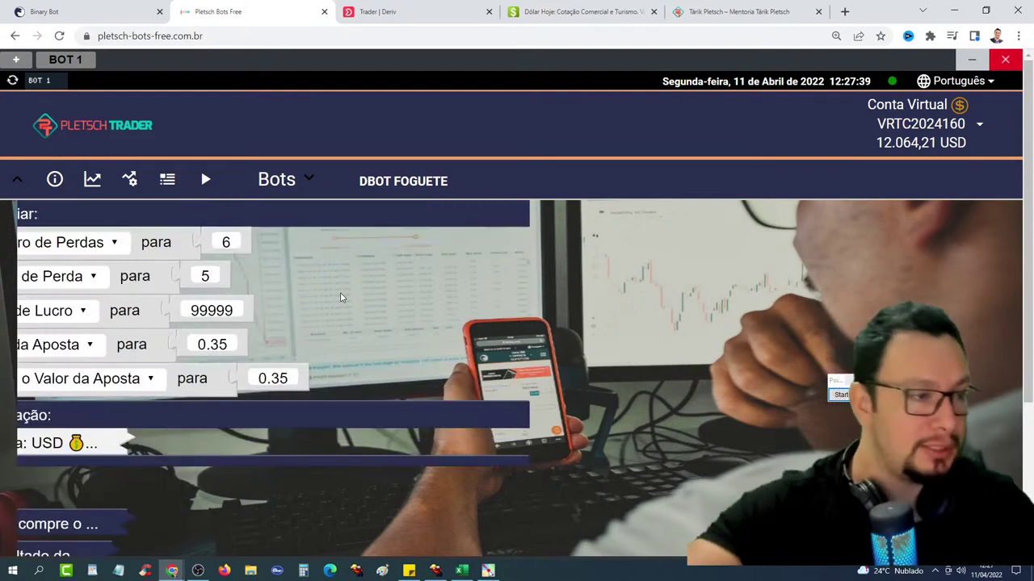
pyautogui.scroll(1, 450, 372)
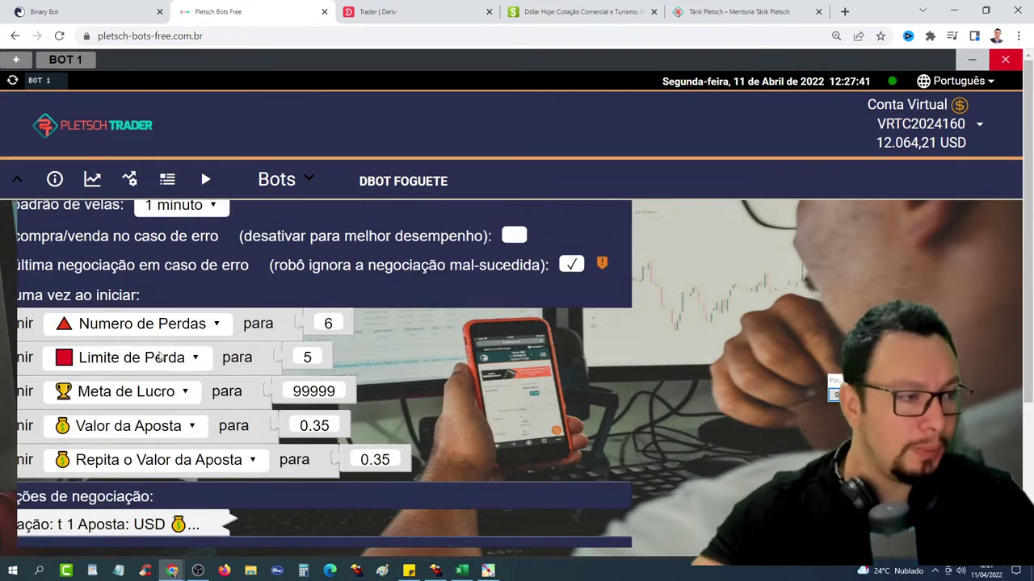
# - Look over the Deriv Trader page, the Binary Bot summary and the Excel worksheet, returning to DBOT FOGUETE's settings
pyautogui.click(379, 11)
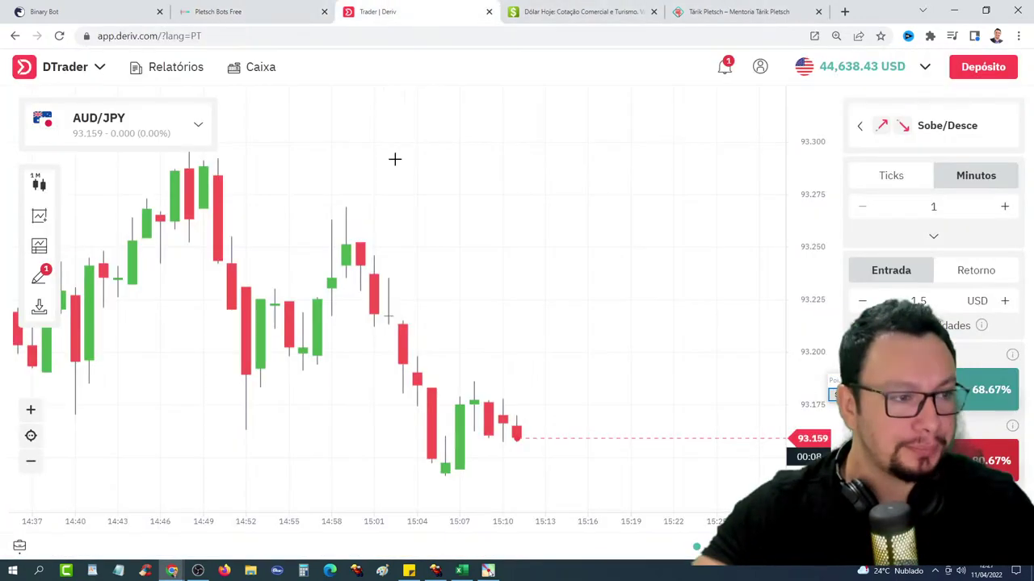
pyautogui.click(90, 6)
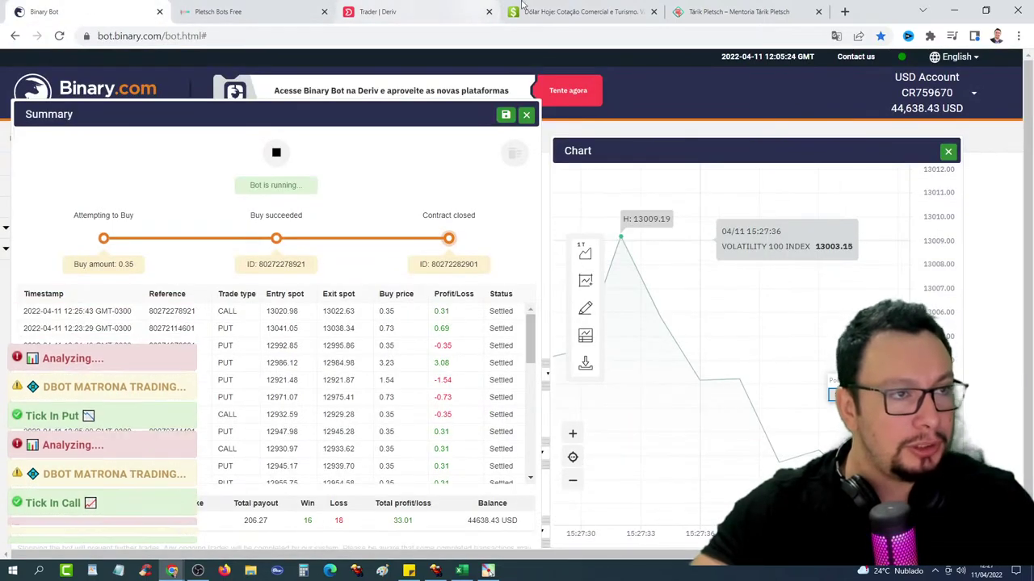
pyautogui.click(243, 11)
pyautogui.click(461, 571)
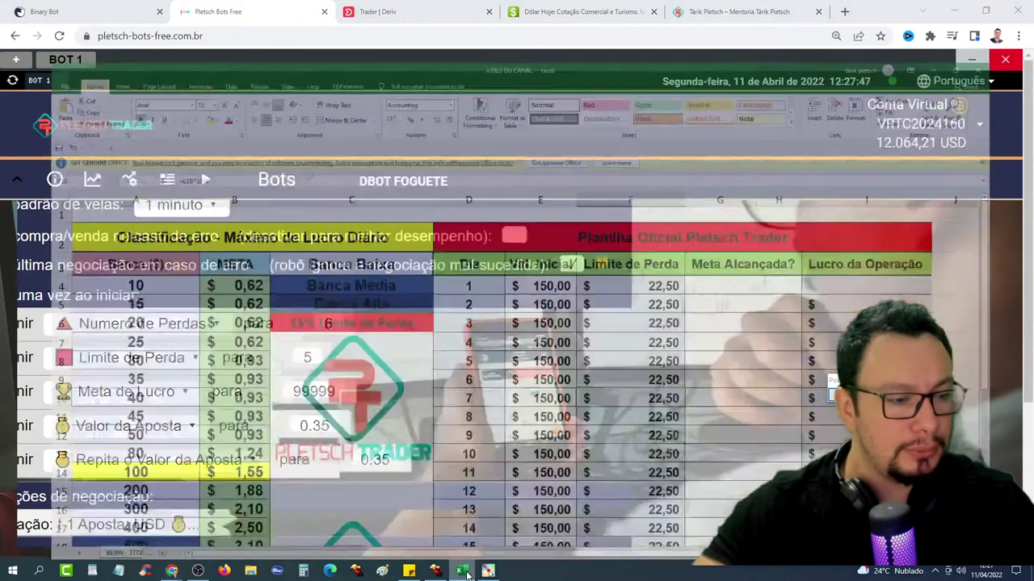
pyautogui.click(172, 571)
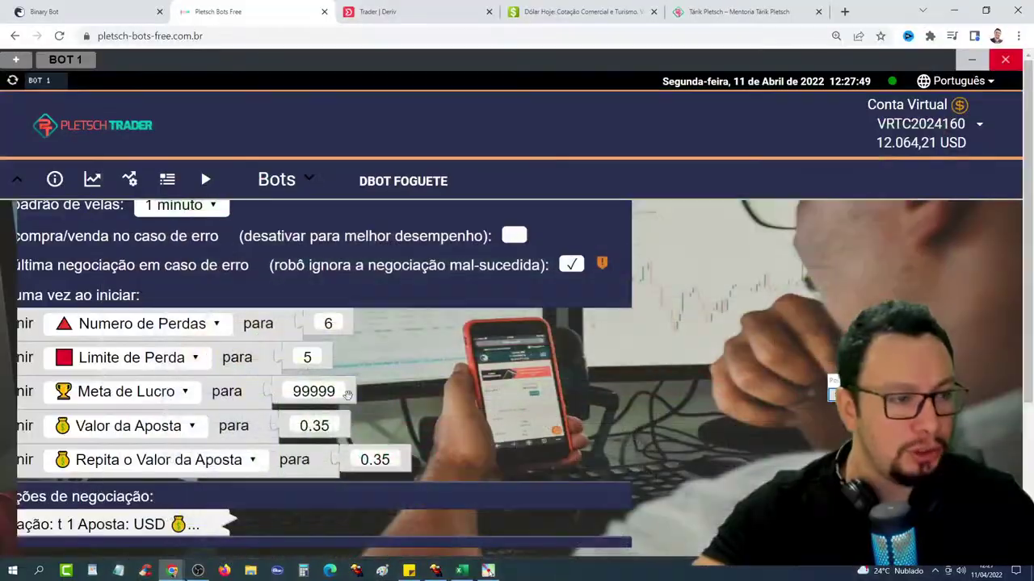
# - Set DBOT FOGUETE's Limite de Perda to 22.5
pyautogui.click(311, 356)
pyautogui.write('22.')
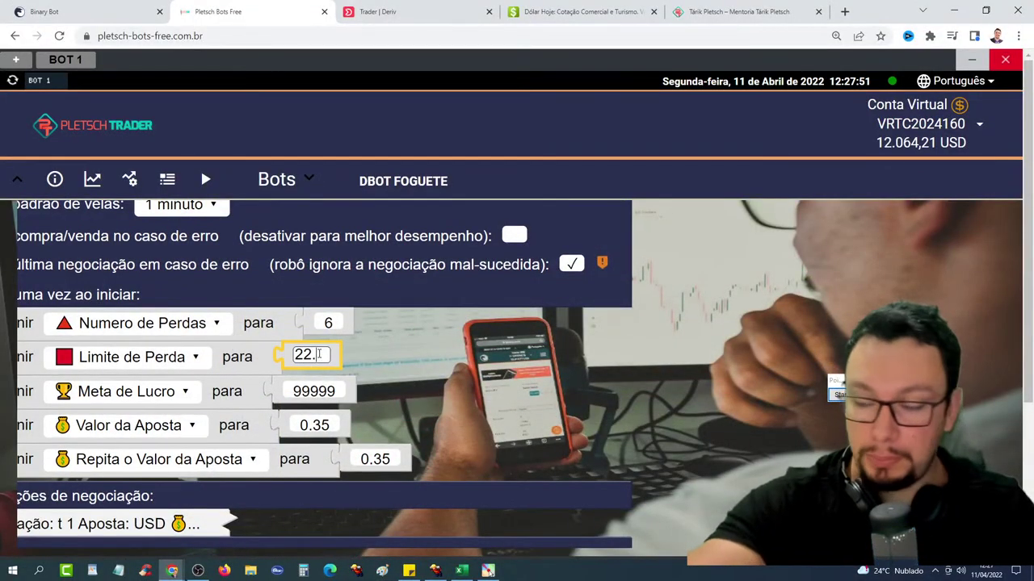
pyautogui.write('5')
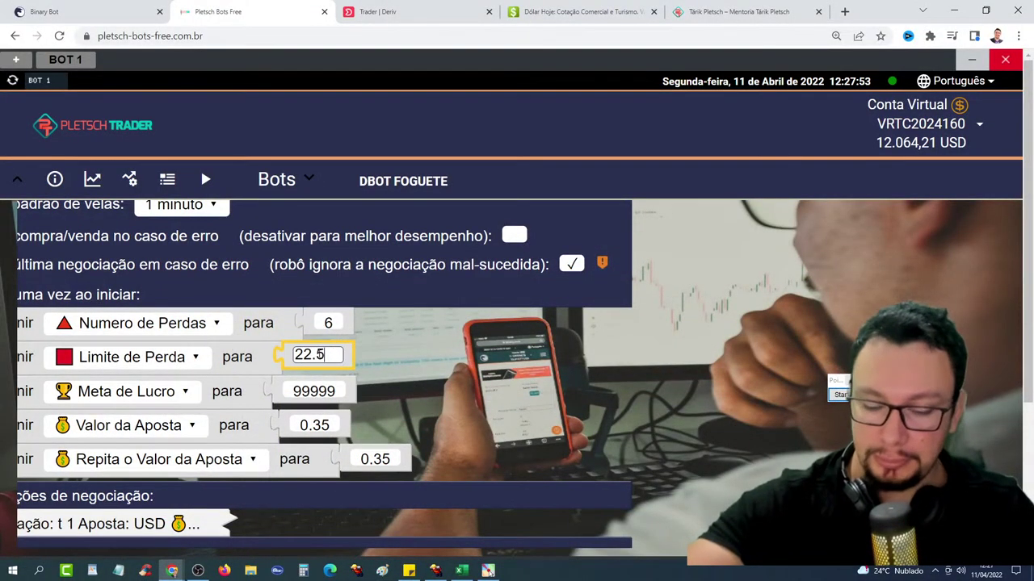
pyautogui.write('0')
pyautogui.click(421, 377)
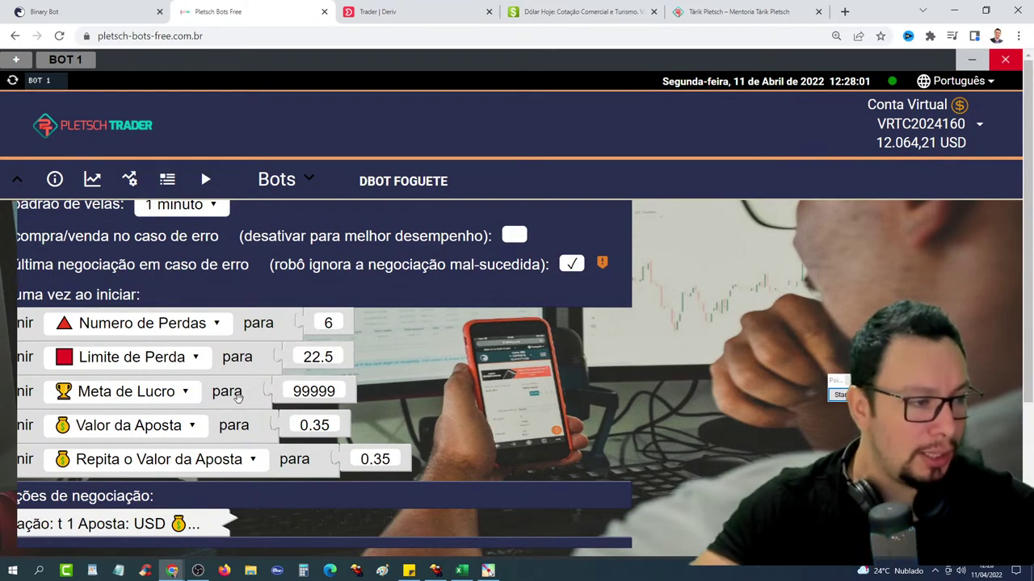
# - Consult the META column in the Excel worksheet and set DBOT FOGUETE's Meta de Lucro to 1.55
pyautogui.moveTo(494, 397); pyautogui.dragTo(522, 394)
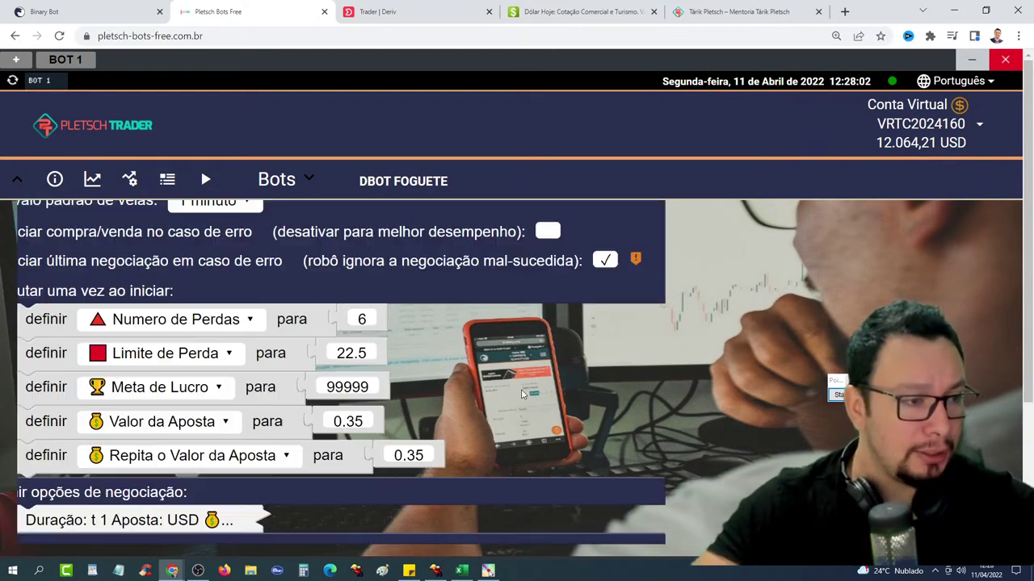
pyautogui.click(461, 571)
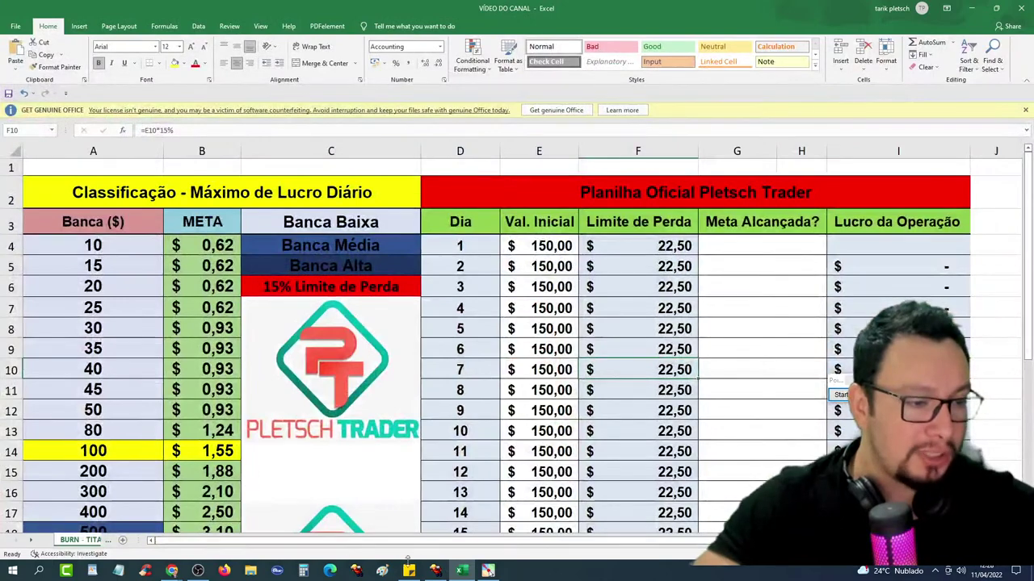
pyautogui.click(461, 571)
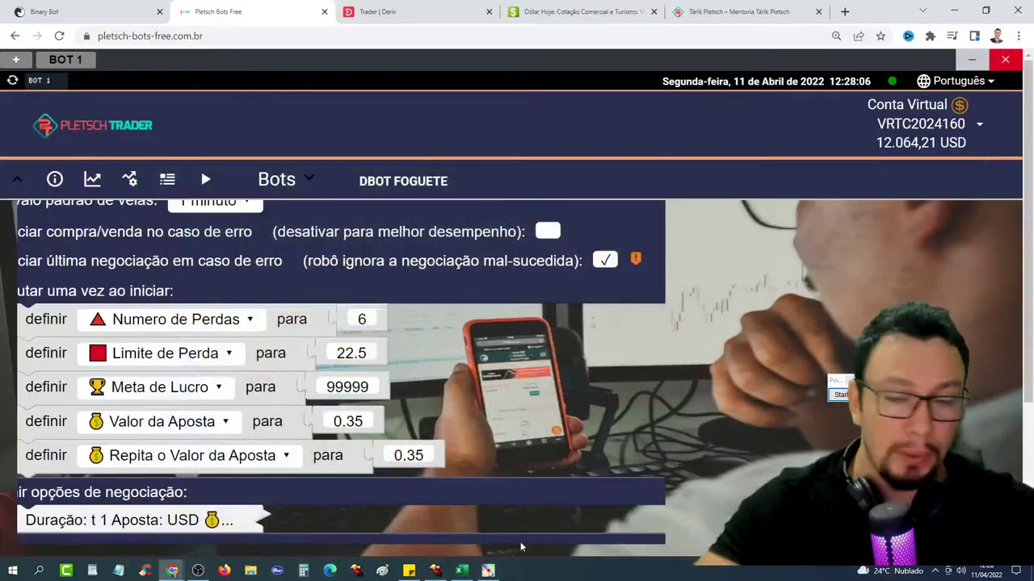
pyautogui.click(339, 387)
pyautogui.write('1.55')
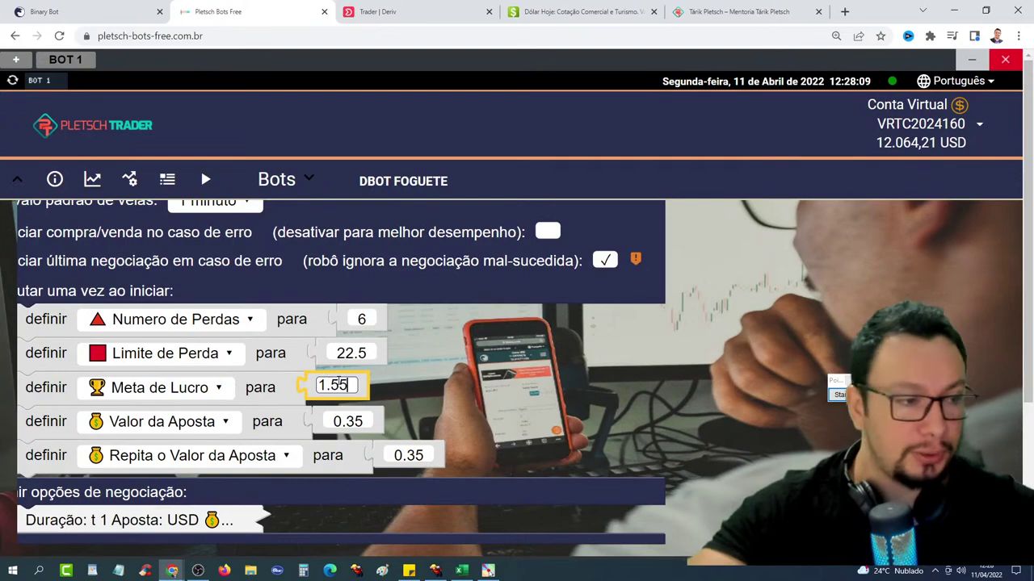
pyautogui.click(448, 385)
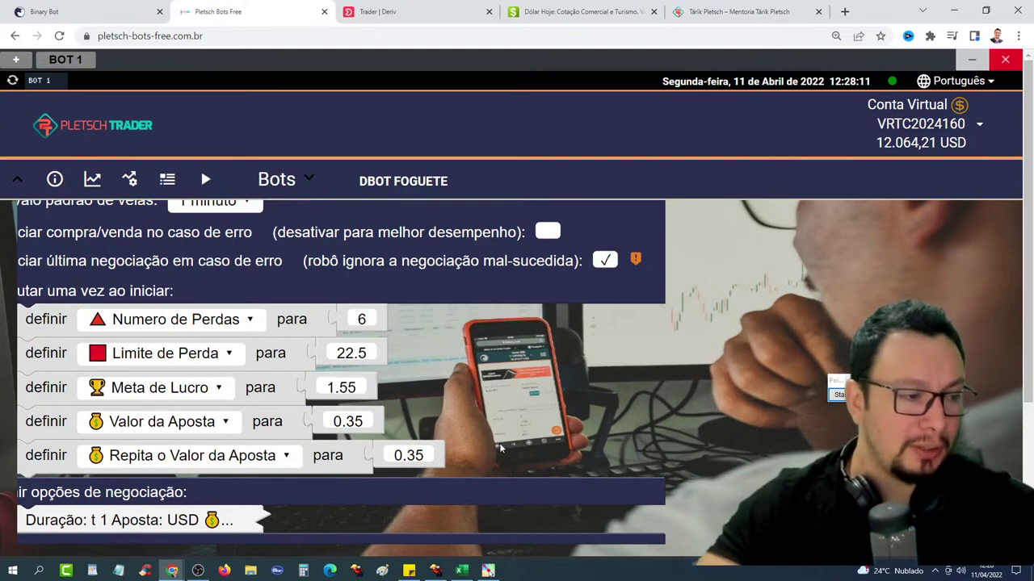
# - Annotate the screen with a box around Tipo de contrato and an arrow to Índice de Volatilidade 100, clearing the marks at the end
pyautogui.scroll(3, 521, 426)
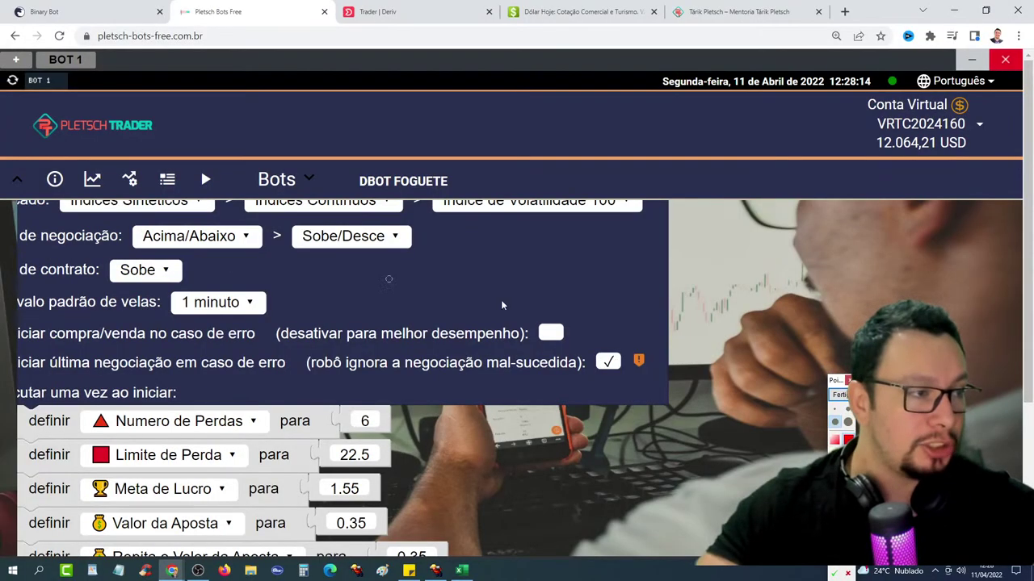
pyautogui.click(838, 395)
pyautogui.click(838, 395)
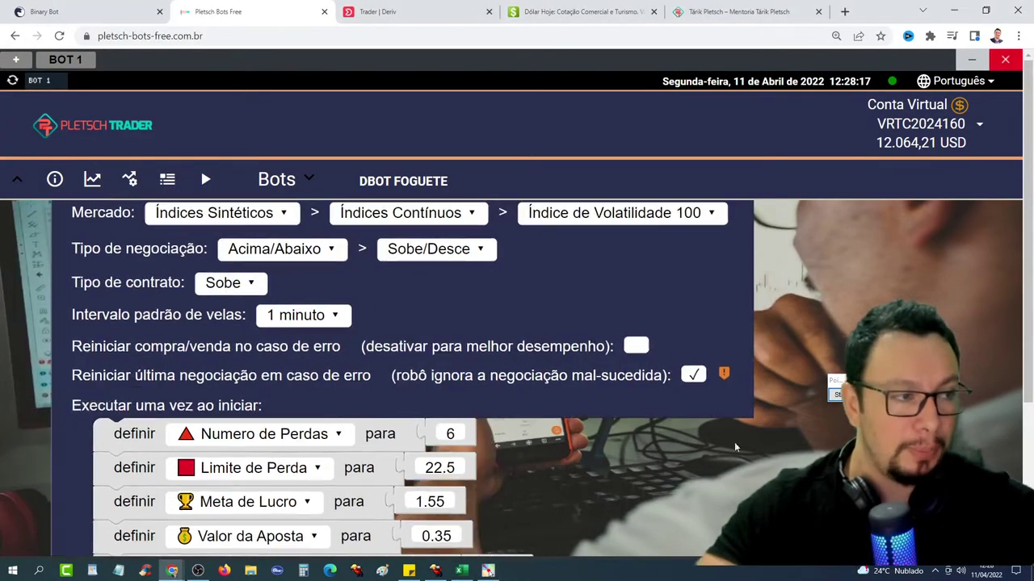
pyautogui.moveTo(47, 260); pyautogui.dragTo(321, 304)
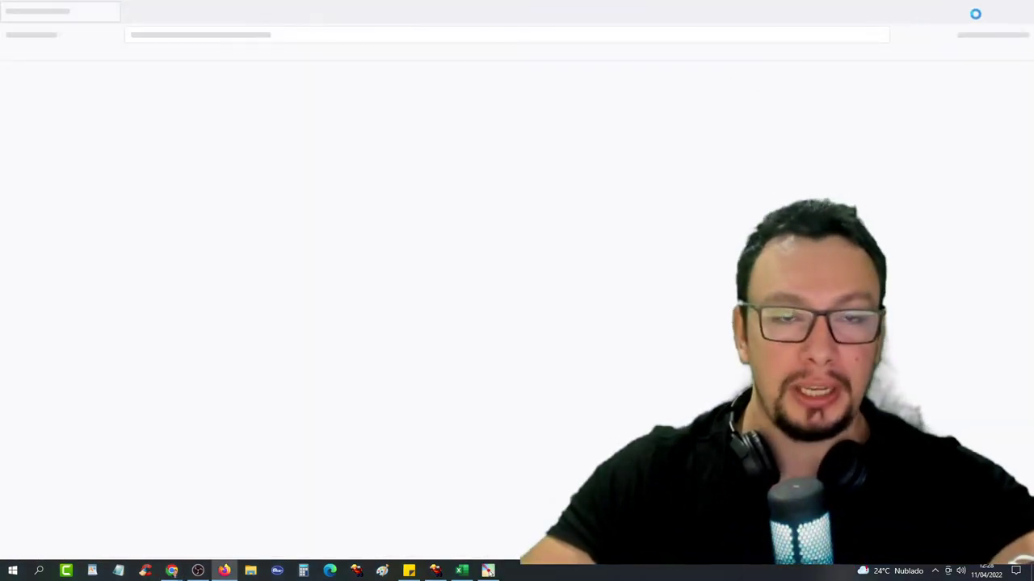
pyautogui.click(961, 14)
pyautogui.click(956, 133)
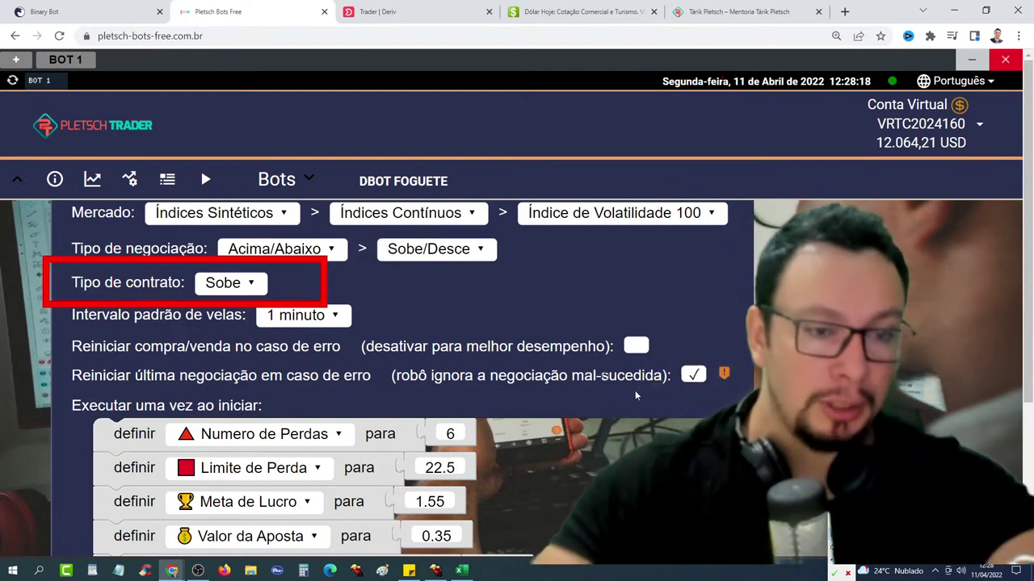
pyautogui.moveTo(394, 301); pyautogui.dragTo(592, 212)
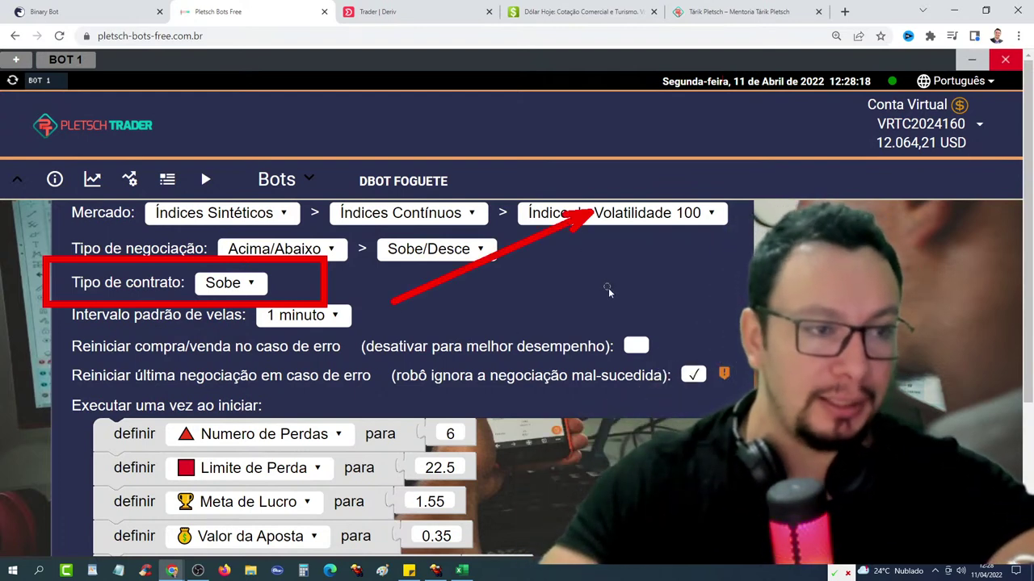
pyautogui.press('Escape')
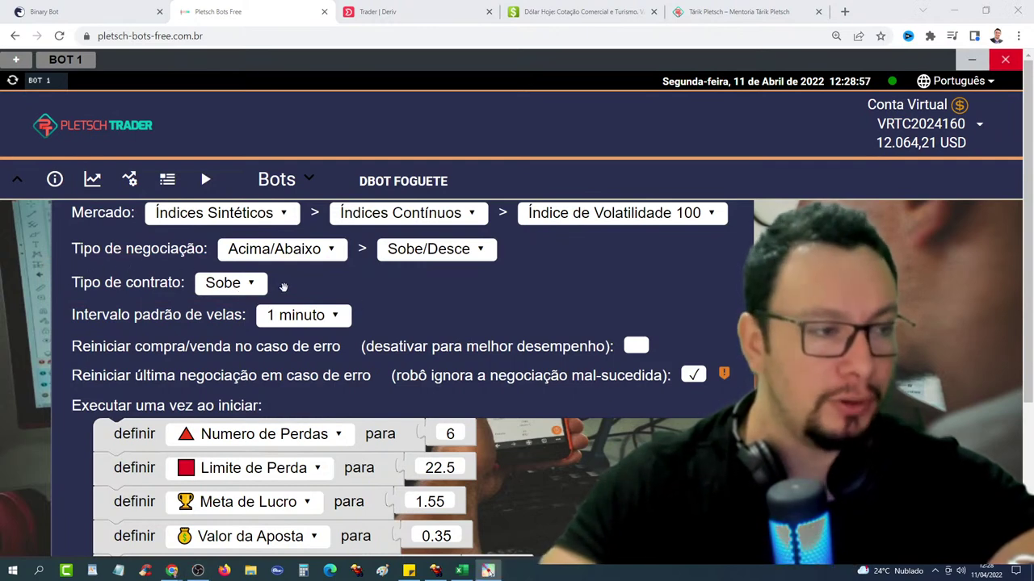
# - Set the bot's Tipo de contrato to Desce
pyautogui.click(251, 289)
pyautogui.click(244, 346)
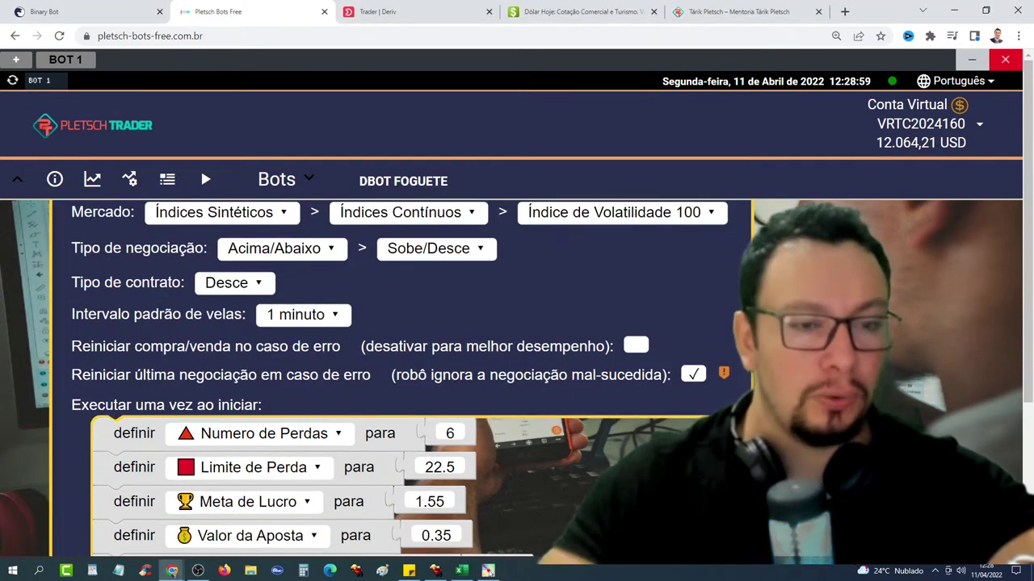
# - Draw annotation arrows pointing at the Desce contract type from several sides, clearing the marks at the end
pyautogui.moveTo(182, 269); pyautogui.dragTo(292, 299)
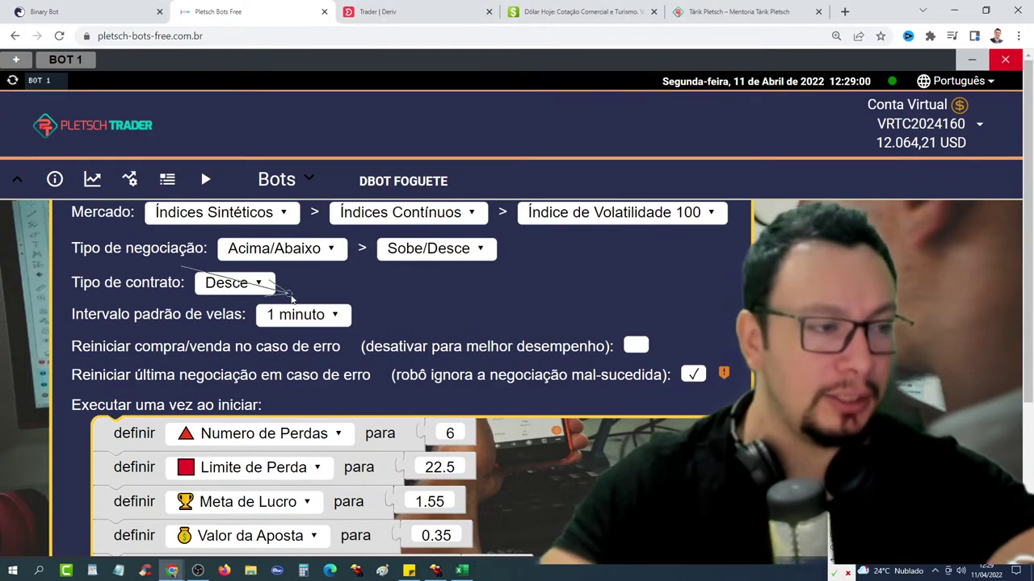
pyautogui.moveTo(379, 246); pyautogui.dragTo(645, 420)
pyautogui.press('Escape')
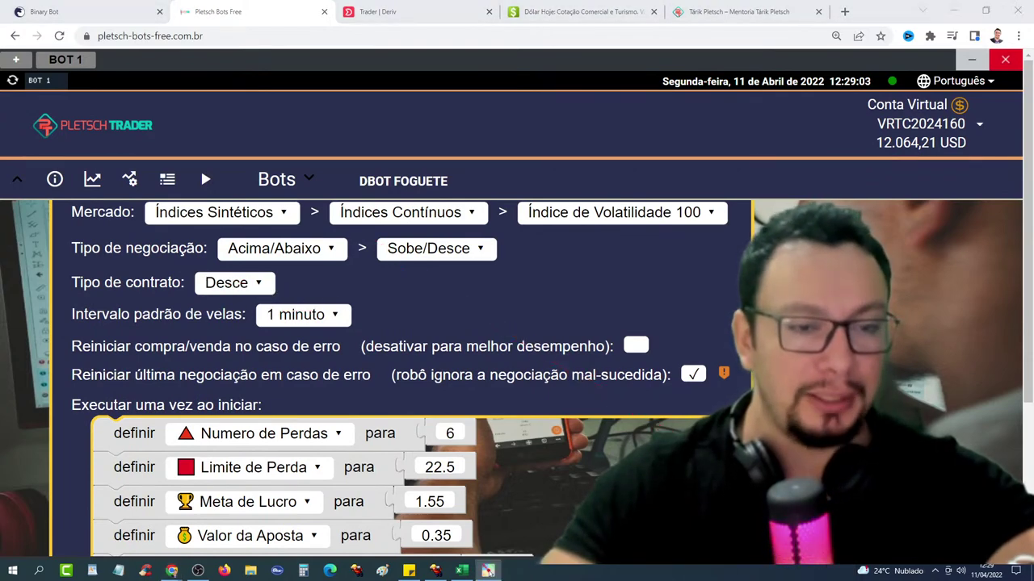
pyautogui.moveTo(93, 252); pyautogui.dragTo(187, 279)
pyautogui.moveTo(125, 330); pyautogui.dragTo(226, 300)
pyautogui.moveTo(263, 347); pyautogui.dragTo(238, 303)
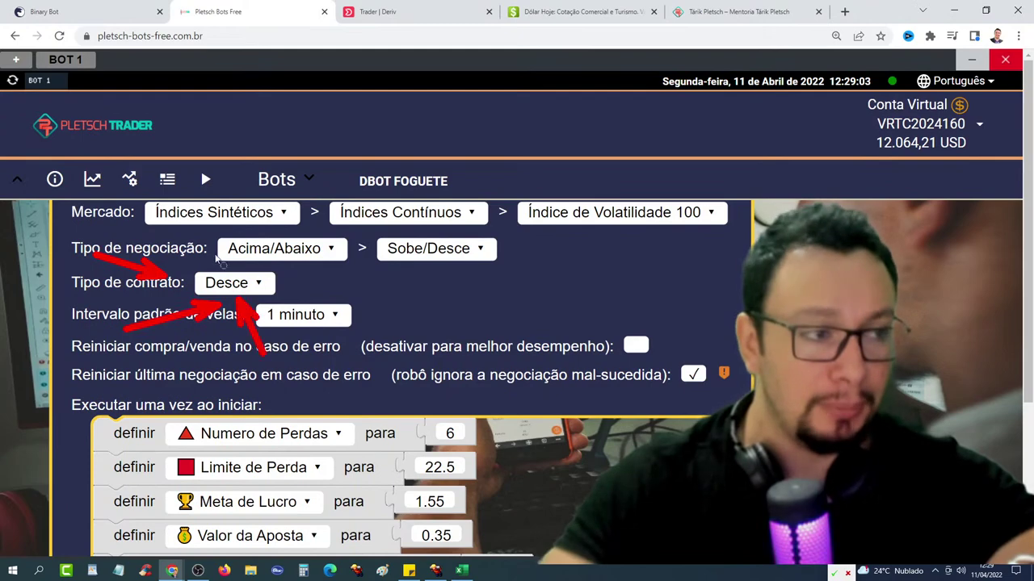
pyautogui.moveTo(218, 229); pyautogui.dragTo(234, 273)
pyautogui.moveTo(310, 213); pyautogui.dragTo(267, 252)
pyautogui.moveTo(363, 266); pyautogui.dragTo(726, 407)
pyautogui.press('Escape')
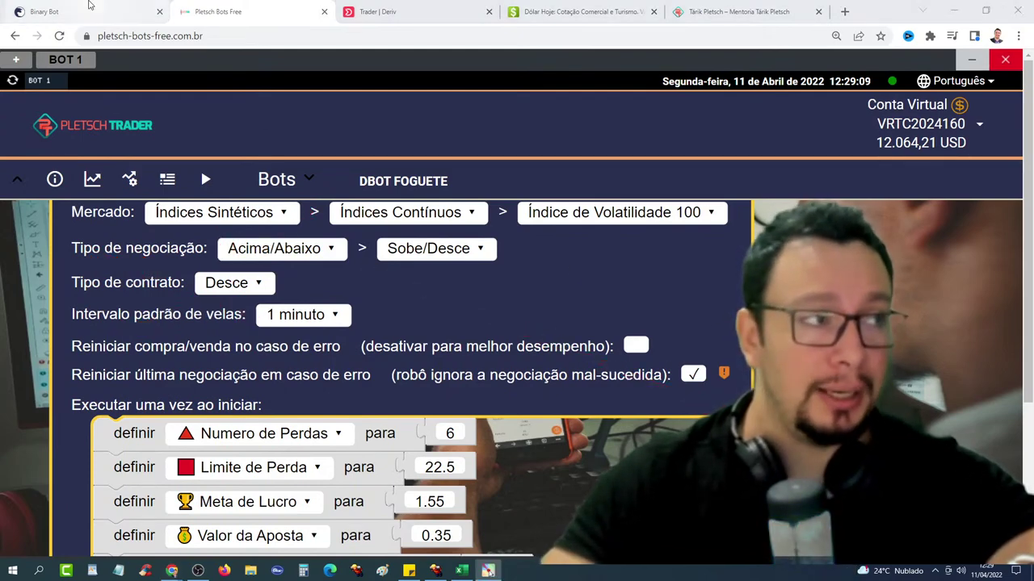
# - Check the Loss and Total profit/loss figures in the Binary Bot summary and return to DBOT FOGUETE's start-up settings
pyautogui.hotkey('ctrl', '1')
pyautogui.moveTo(333, 521); pyautogui.dragTo(414, 521)
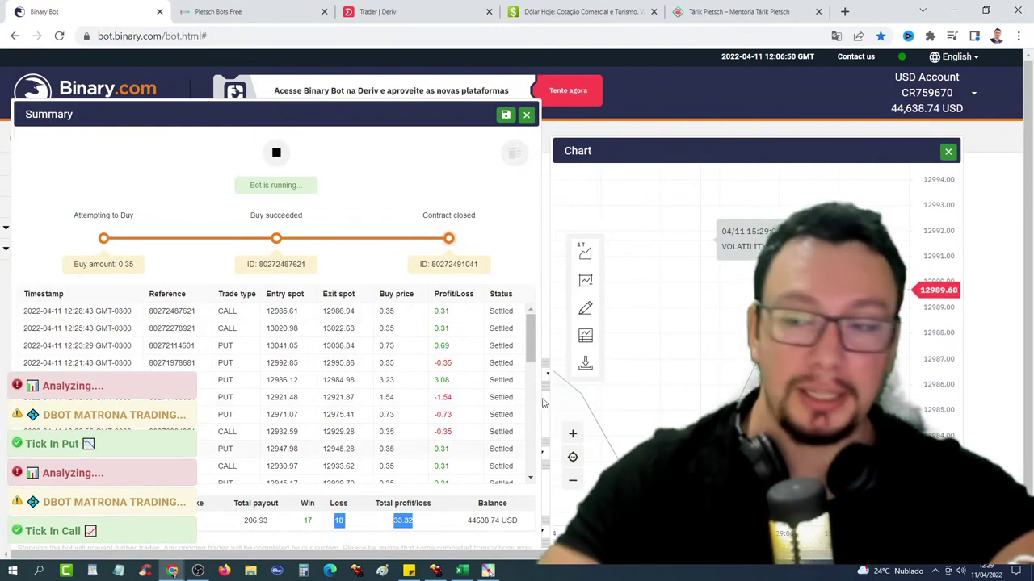
pyautogui.click(202, 14)
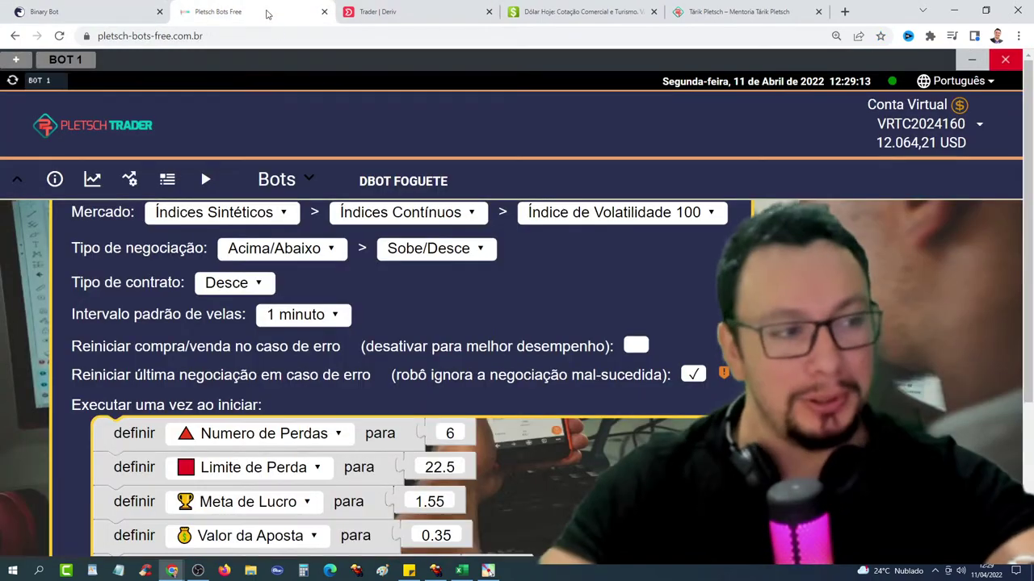
pyautogui.click(79, 6)
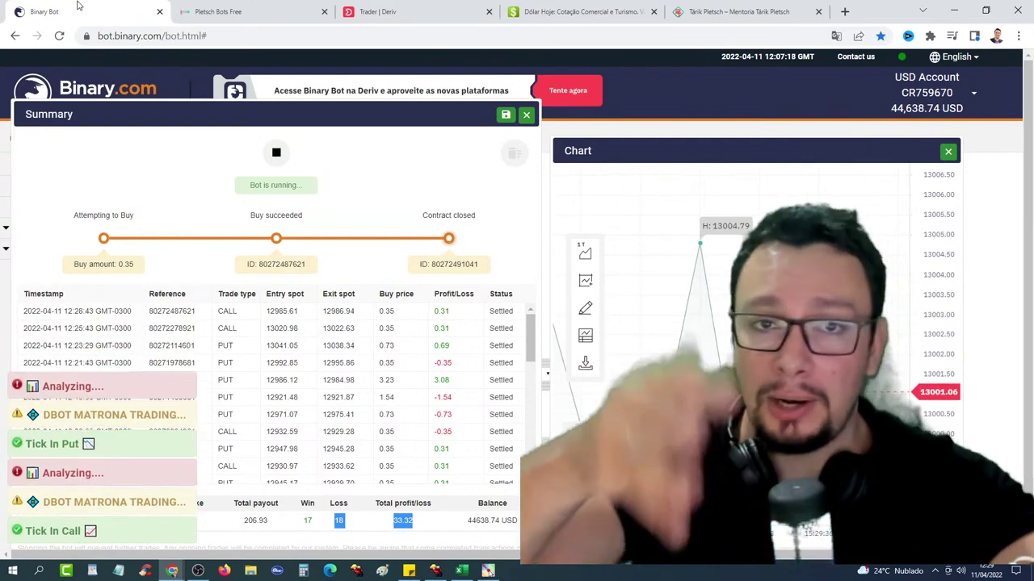
pyautogui.hotkey('alt', 'Tab')
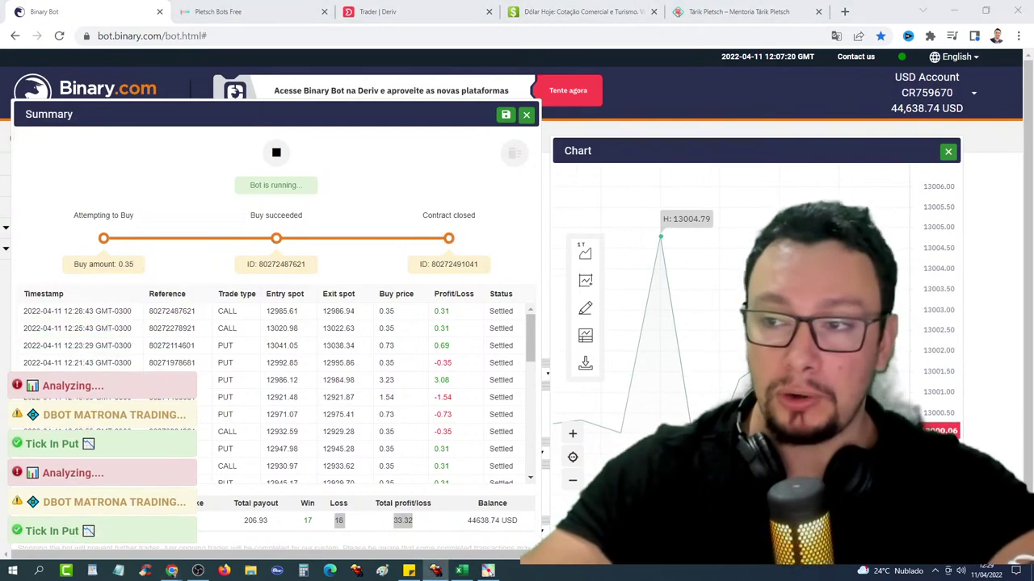
pyautogui.click(272, 8)
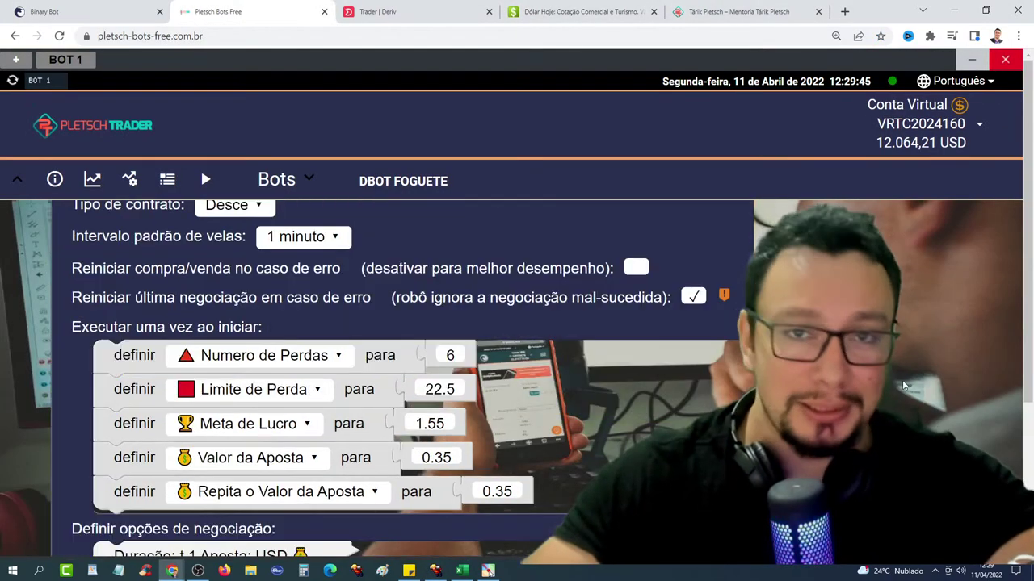
pyautogui.scroll(-1, 900, 357)
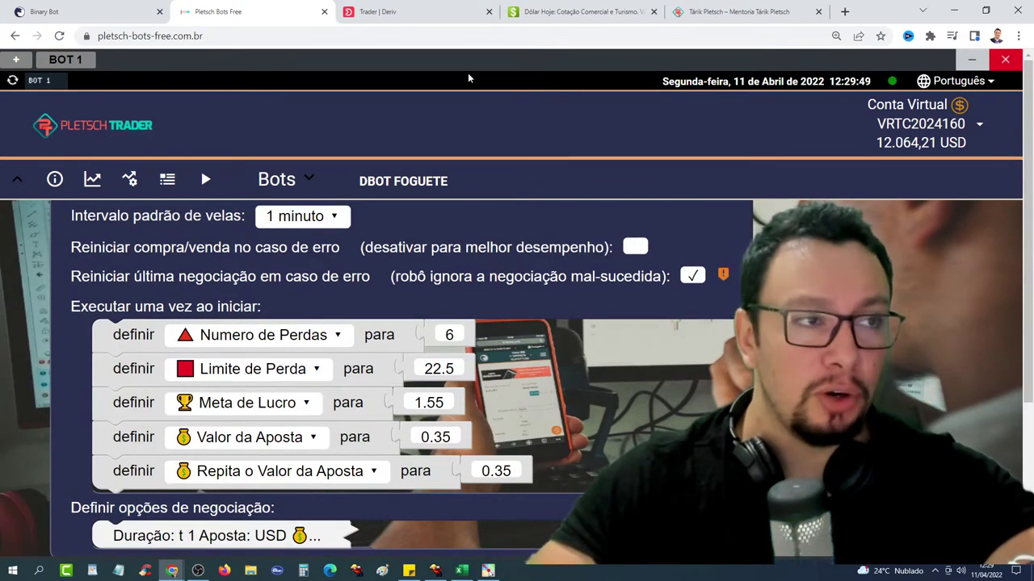
# - Switch the Deriv platform from DTrader to SmartTrader, then check the Binary Bot summary and the DBOT FOGUETE settings
pyautogui.click(436, 11)
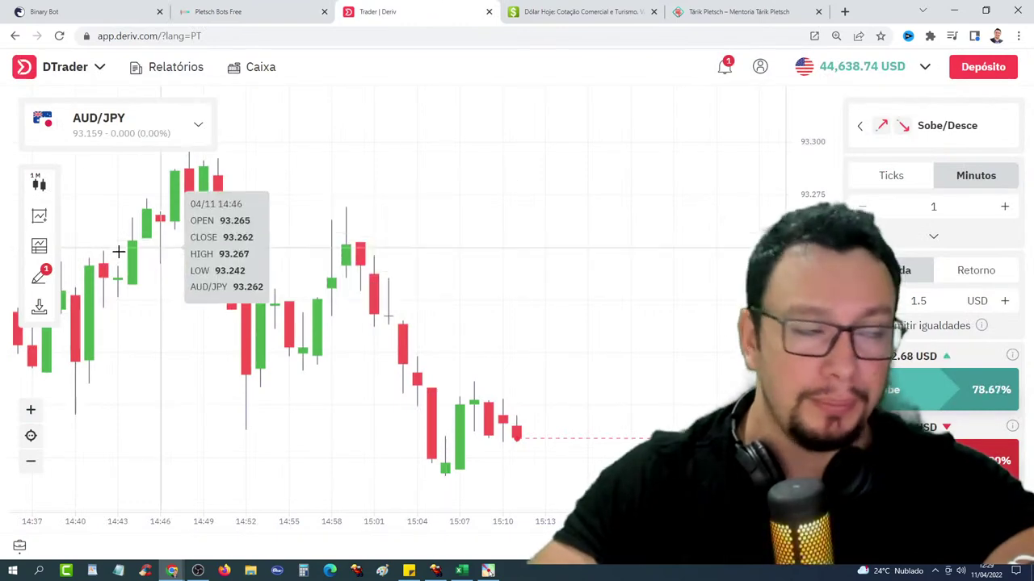
pyautogui.click(41, 71)
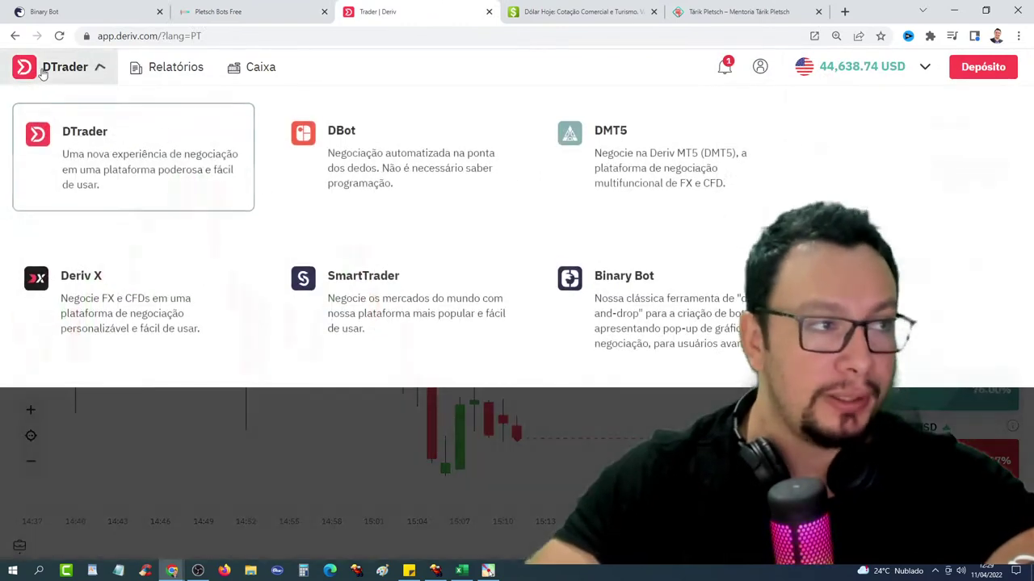
pyautogui.click(344, 294)
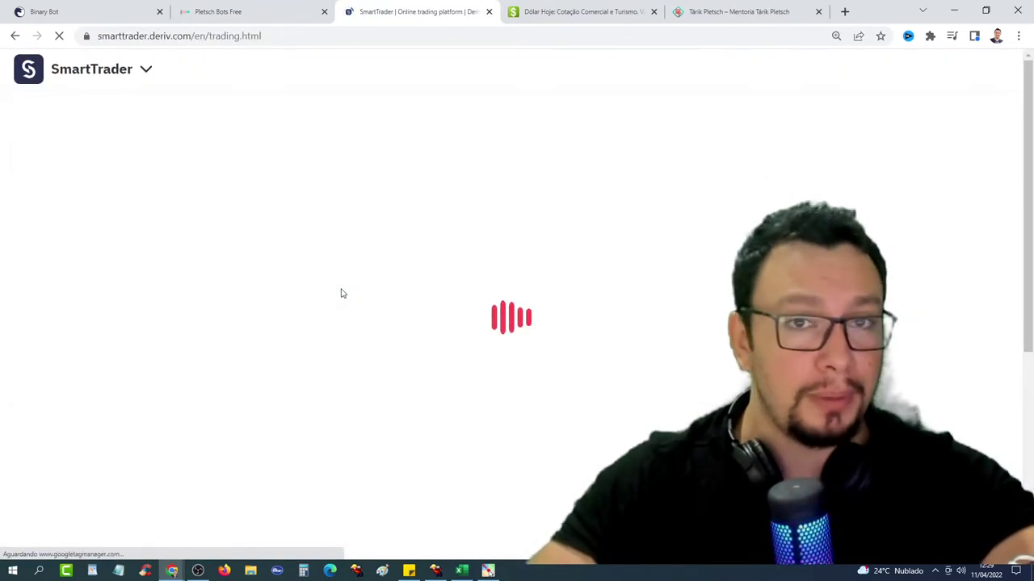
pyautogui.click(231, 12)
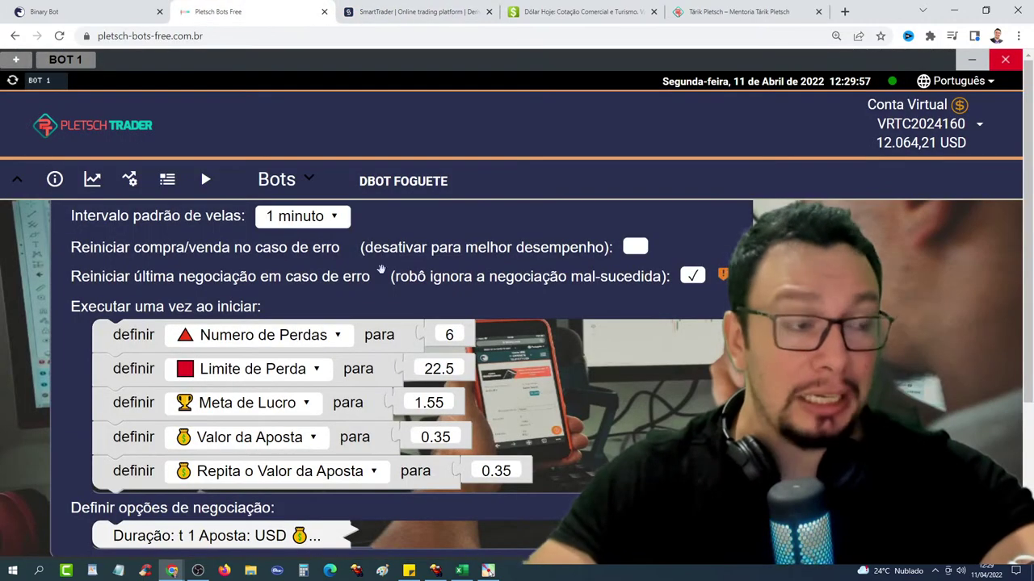
pyautogui.click(139, 6)
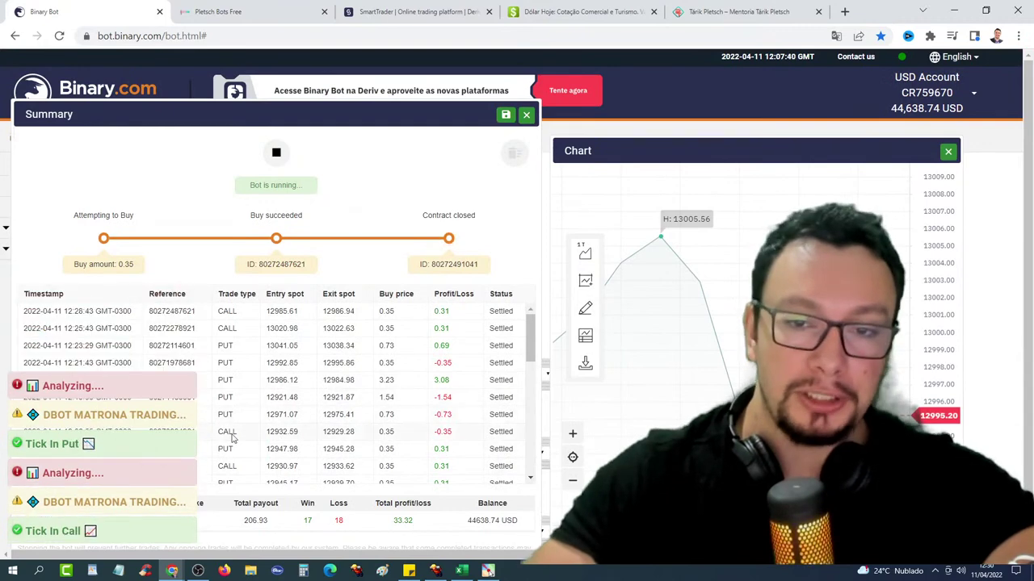
pyautogui.click(230, 12)
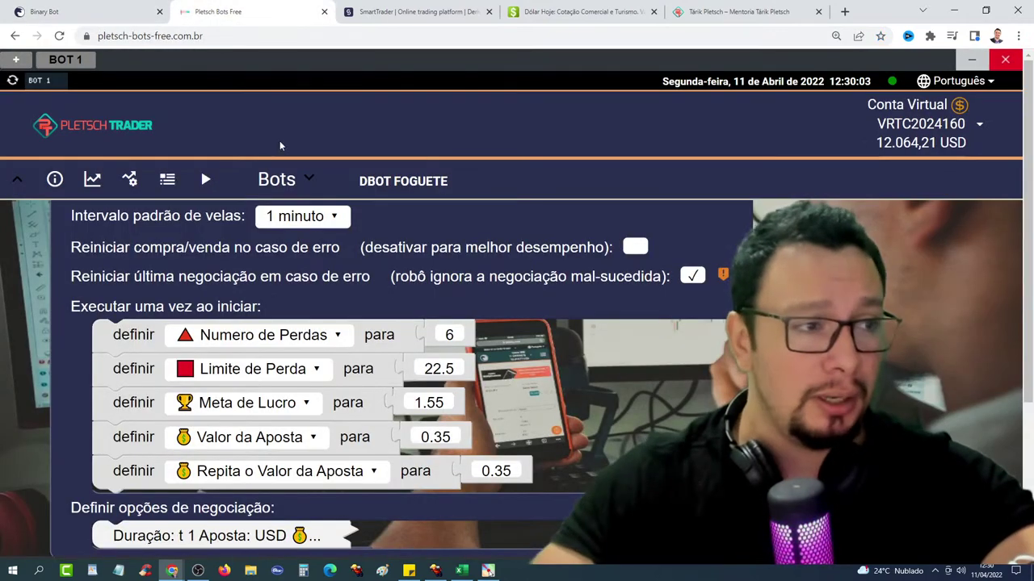
# - In SmartTrader's market list, browse Synthetic Indices down to the Continuous Indices group
pyautogui.click(420, 11)
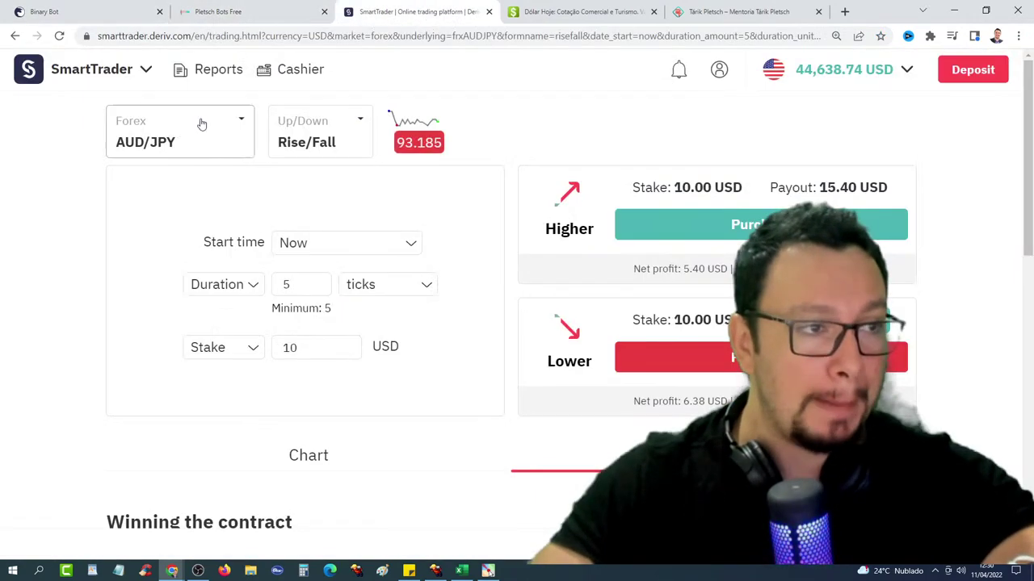
pyautogui.click(137, 123)
pyautogui.click(162, 254)
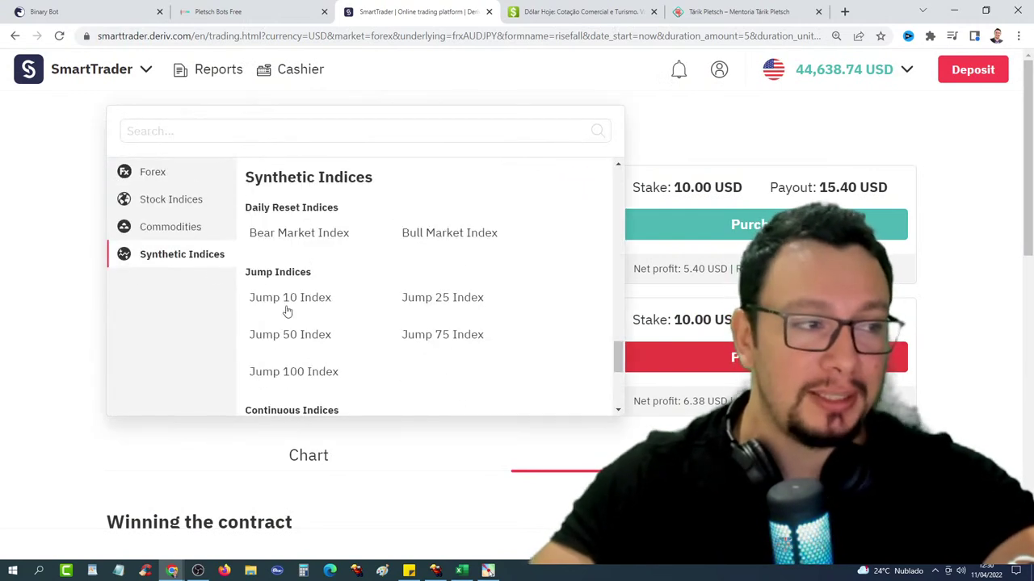
pyautogui.scroll(-5, 287, 310)
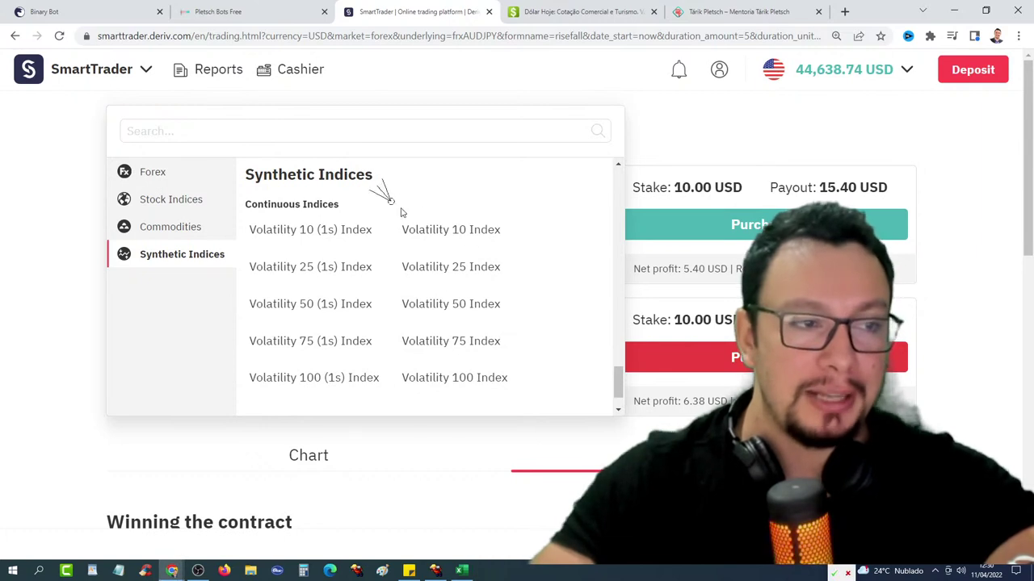
# - Draw red annotation arrows pointing at the Volatility indices in both columns of Continuous Indices, clearing the marks at the end
pyautogui.moveTo(394, 224)
pyautogui.mouseDown()
pyautogui.moveTo(385, 276)
pyautogui.moveTo(408, 308)
pyautogui.moveTo(404, 340)
pyautogui.mouseUp()
pyautogui.moveTo(327, 330); pyautogui.dragTo(396, 377)
pyautogui.moveTo(195, 182); pyautogui.dragTo(263, 235)
pyautogui.moveTo(196, 257)
pyautogui.mouseDown()
pyautogui.moveTo(215, 260)
pyautogui.moveTo(256, 305)
pyautogui.mouseUp()
pyautogui.moveTo(193, 299); pyautogui.dragTo(253, 346)
pyautogui.moveTo(224, 355); pyautogui.dragTo(273, 384)
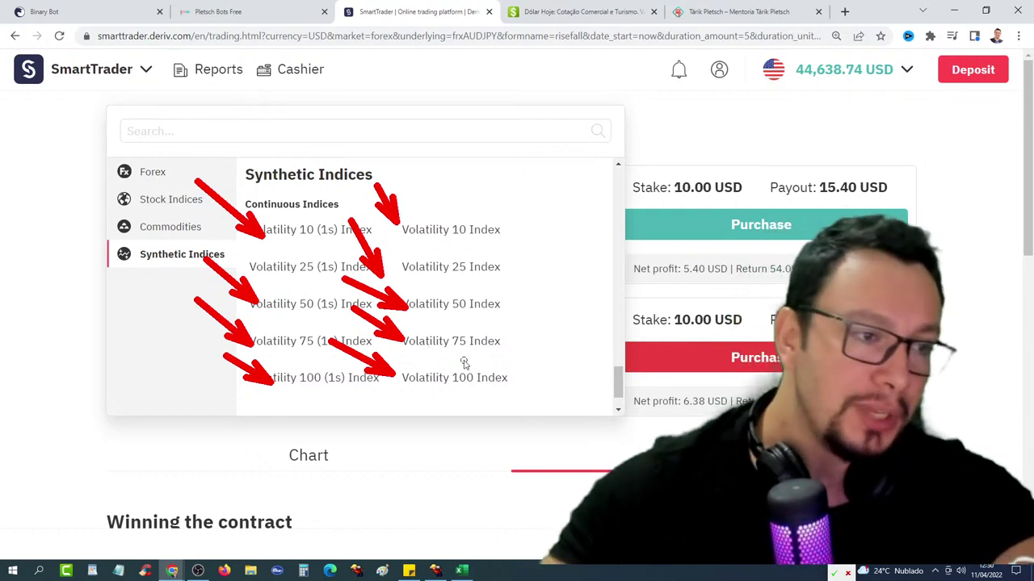
pyautogui.press('e')
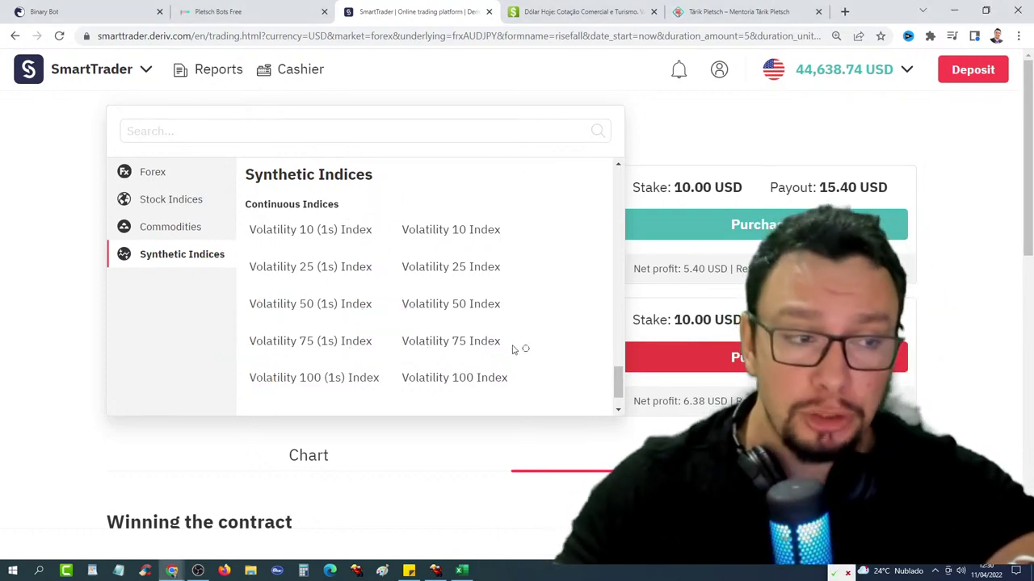
# - Draw annotation arrows pointing only at the Volatility 100, 75, 50, 25 and 10 Index entries, then clear them and leave drawing mode
pyautogui.moveTo(315, 327); pyautogui.dragTo(401, 388)
pyautogui.moveTo(352, 287); pyautogui.dragTo(404, 332)
pyautogui.moveTo(344, 240); pyautogui.dragTo(404, 297)
pyautogui.moveTo(352, 206); pyautogui.dragTo(405, 265)
pyautogui.moveTo(370, 186); pyautogui.dragTo(404, 230)
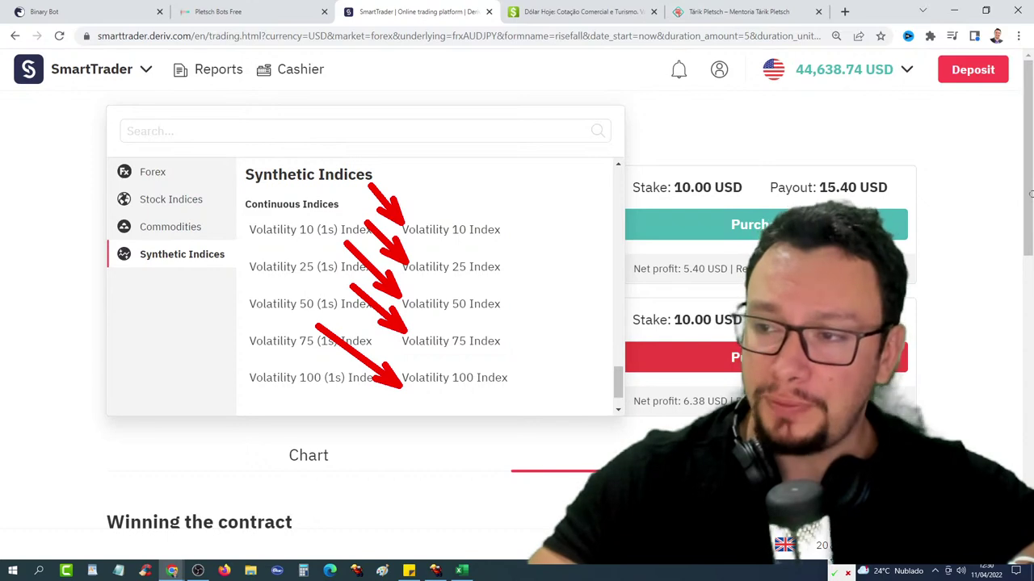
pyautogui.press('Escape')
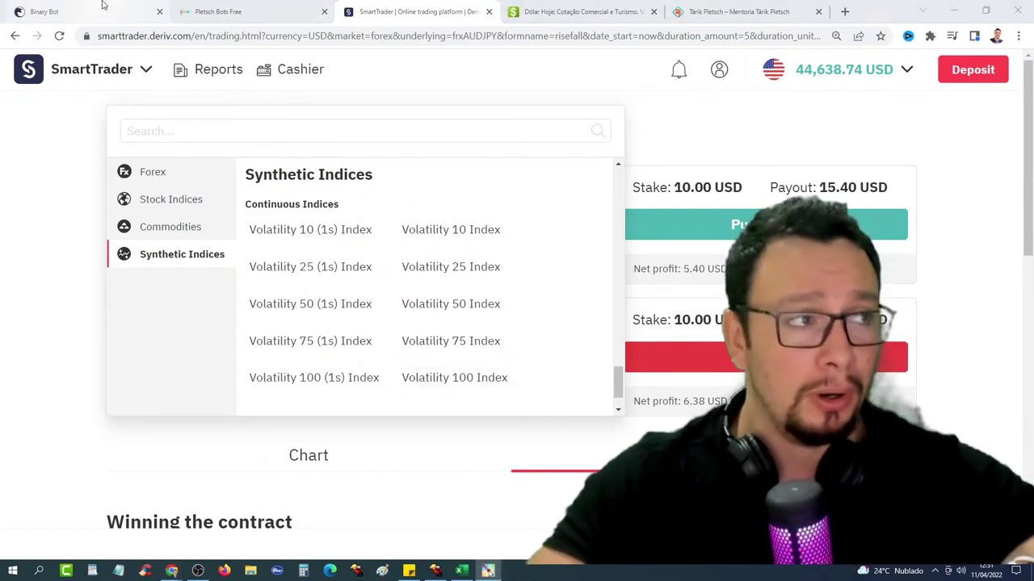
# - Reduce the DBOT FOGUETE page zoom to 110% and draw an annotation arrow pointing at Índice de Volatilidade 100
pyautogui.click(49, 11)
pyautogui.click(254, 8)
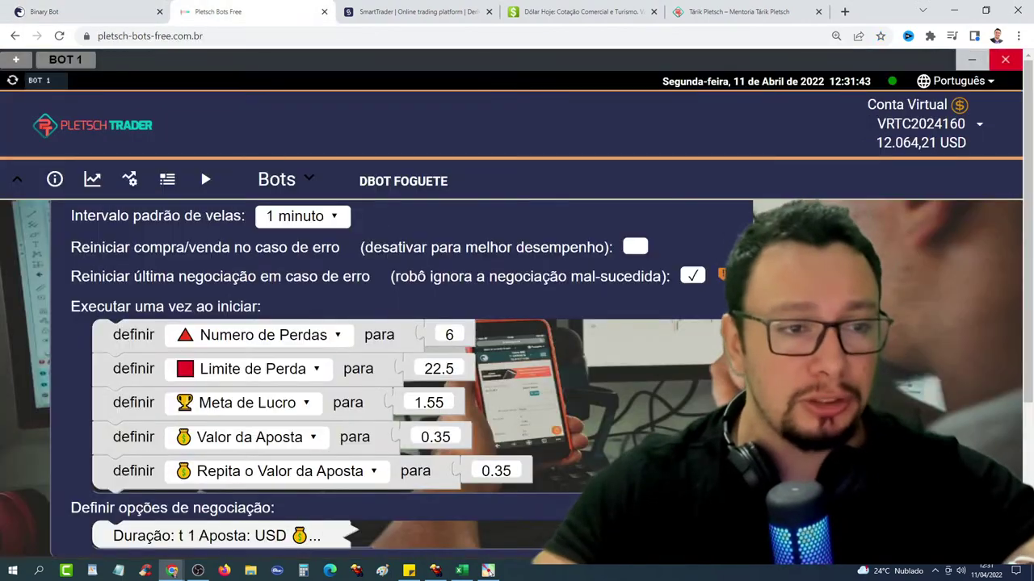
pyautogui.click(1018, 36)
pyautogui.click(935, 164)
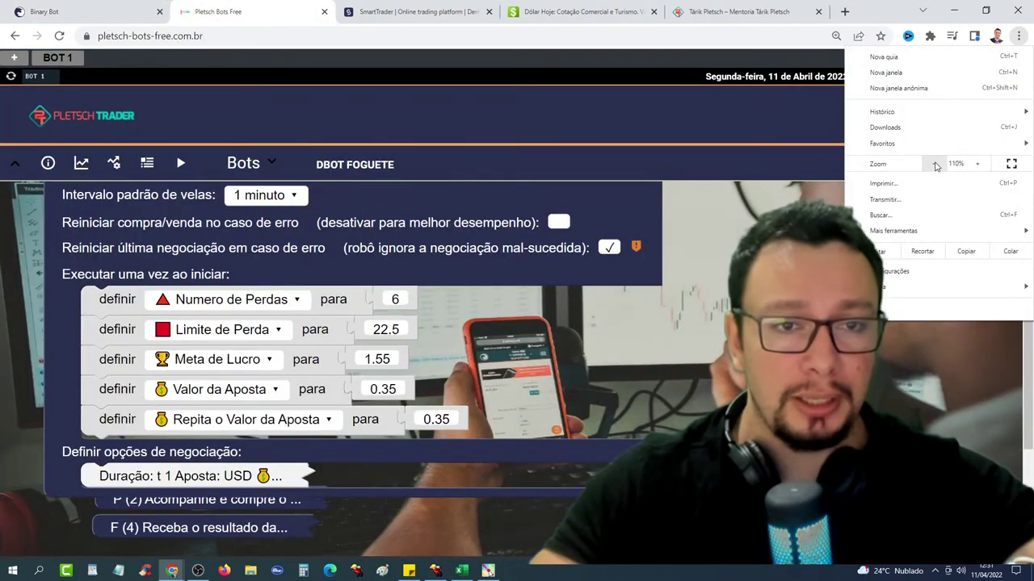
pyautogui.press('Escape')
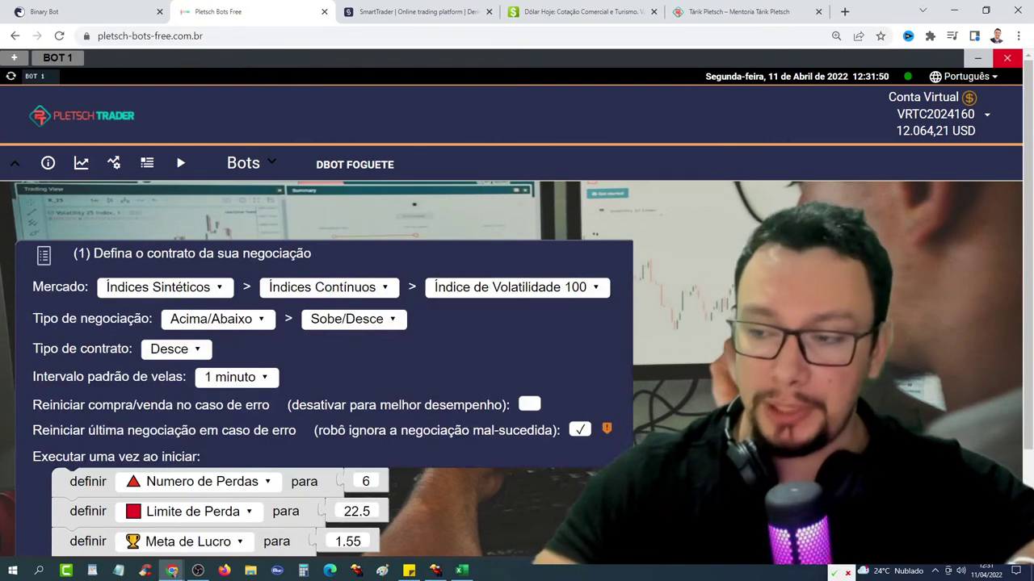
pyautogui.moveTo(373, 216)
pyautogui.mouseDown()
pyautogui.moveTo(440, 246)
pyautogui.moveTo(580, 279)
pyautogui.moveTo(561, 301)
pyautogui.mouseUp()
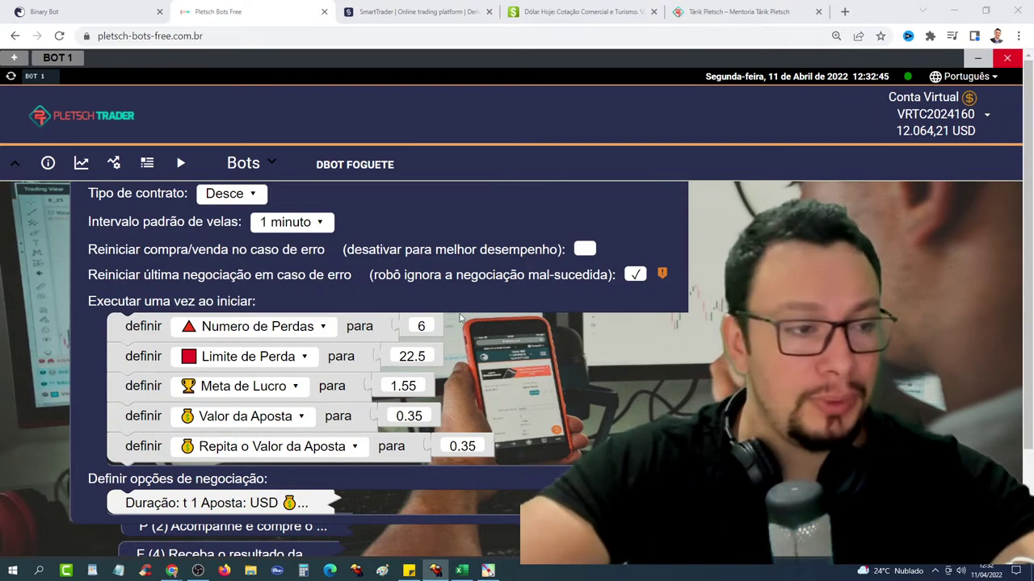
# - After a look at Binary Bot and DBOT FOGUETE's market settings, select Volatility 100 Index in SmartTrader and display its chart
pyautogui.hotkey('ctrl', 'pageup')
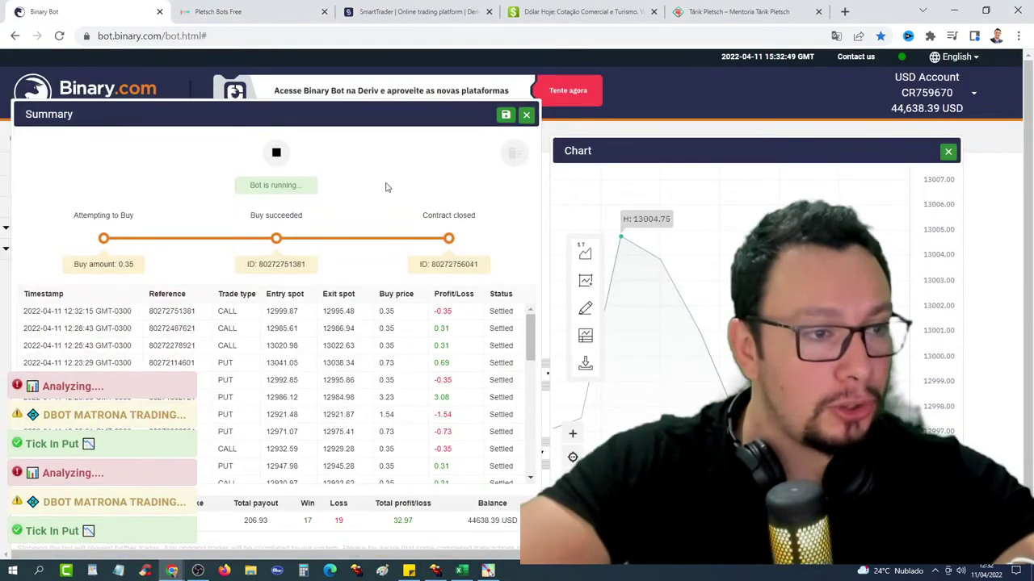
pyautogui.click(241, 7)
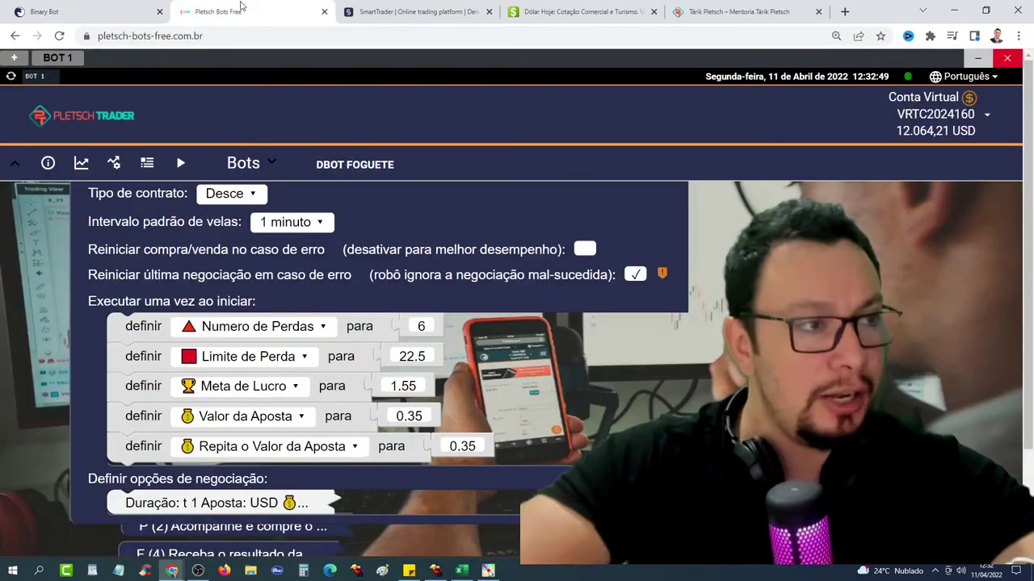
pyautogui.scroll(2, 691, 287)
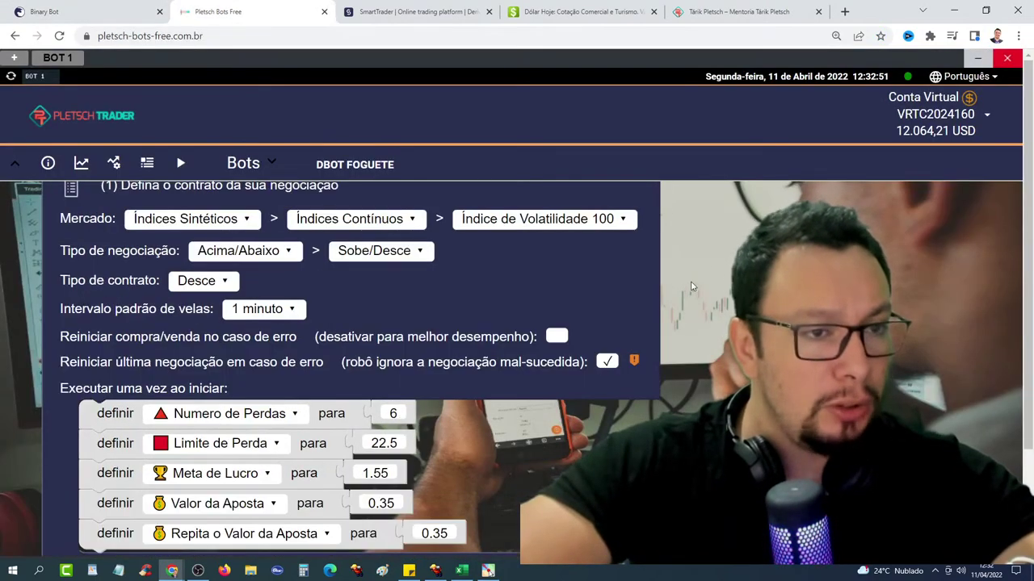
pyautogui.click(420, 11)
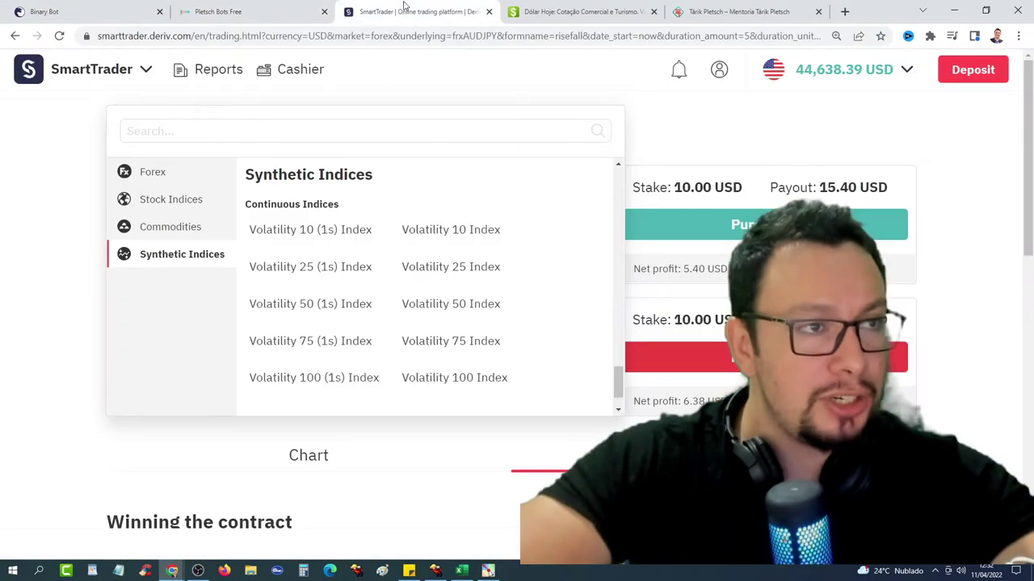
pyautogui.click(433, 380)
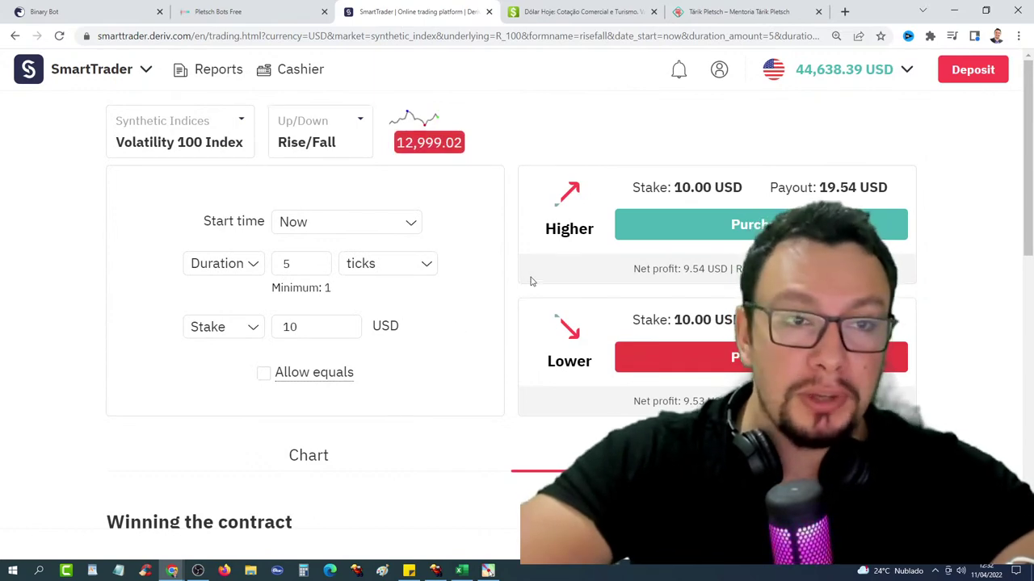
pyautogui.scroll(-3, 532, 280)
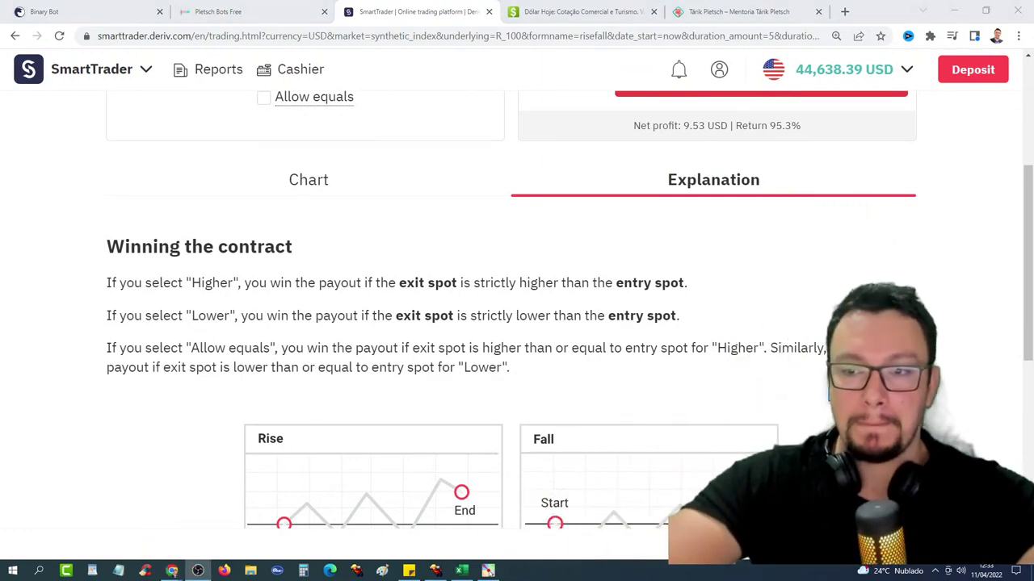
pyautogui.click(343, 177)
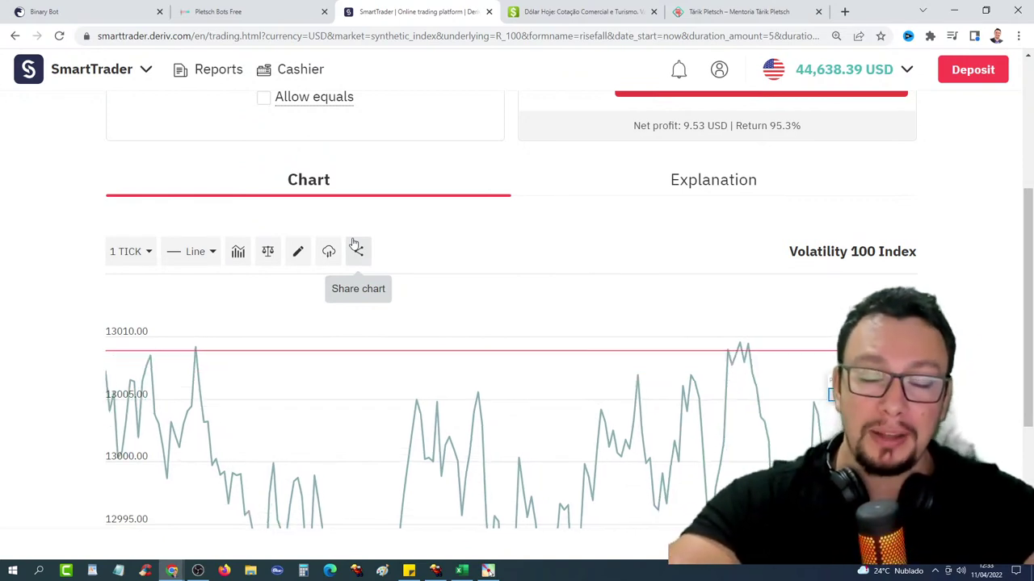
# - Check the Binary Bot summary and DBOT FOGUETE settings again, and return to SmartTrader's full Volatility 100 Index chart
pyautogui.hotkey('ctrl', '1')
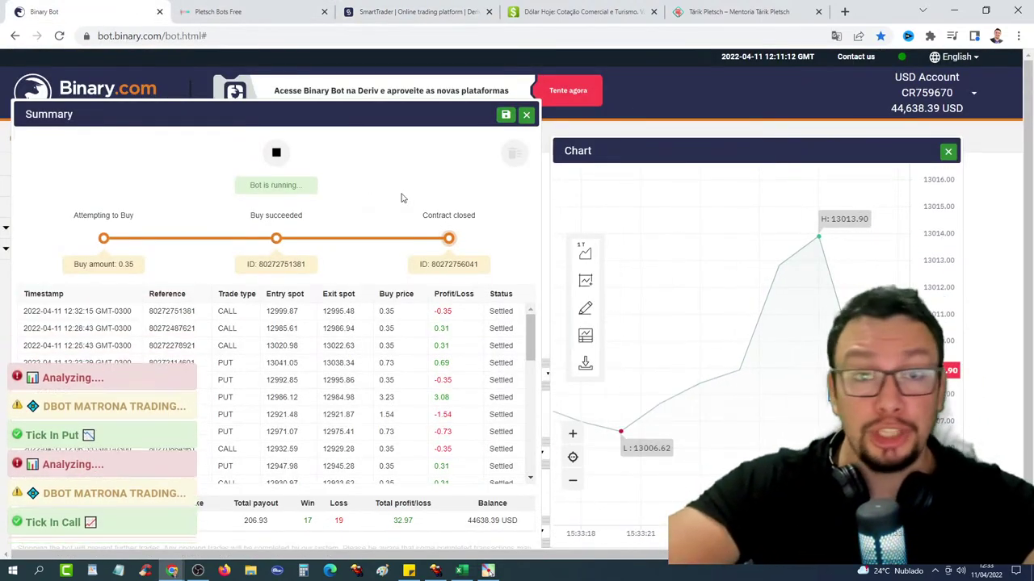
pyautogui.click(243, 11)
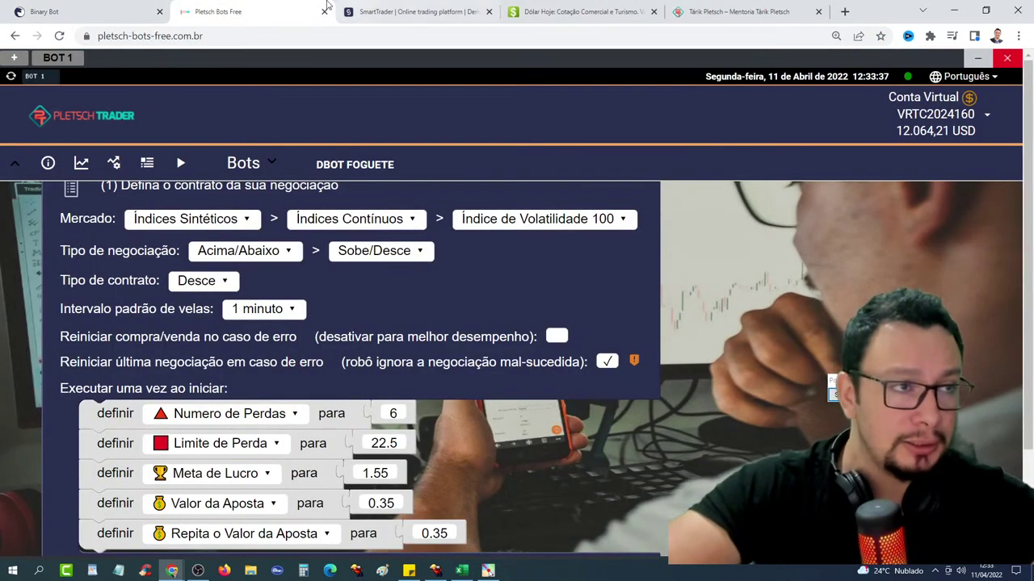
pyautogui.click(138, 11)
pyautogui.click(420, 11)
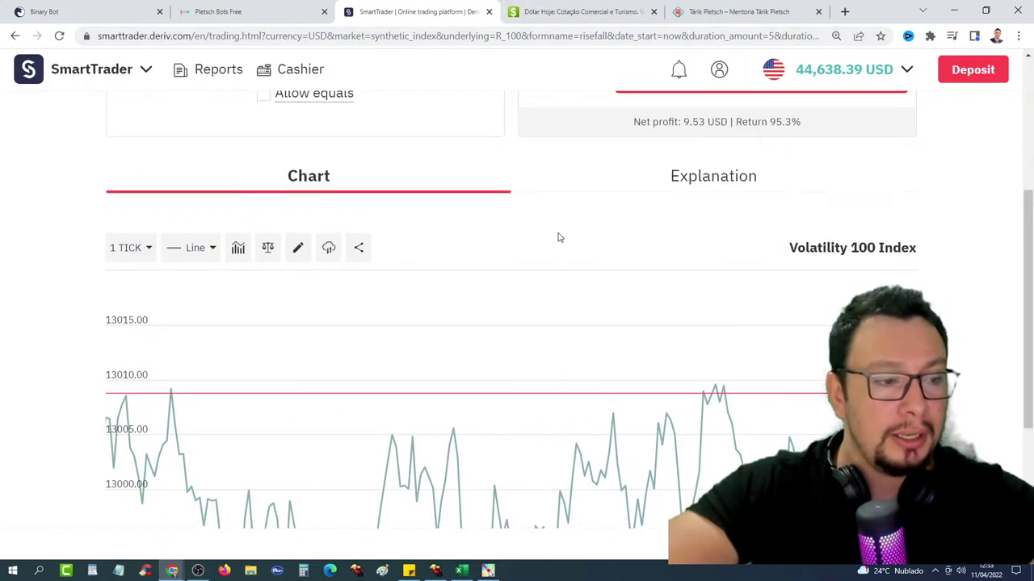
pyautogui.scroll(-2, 558, 238)
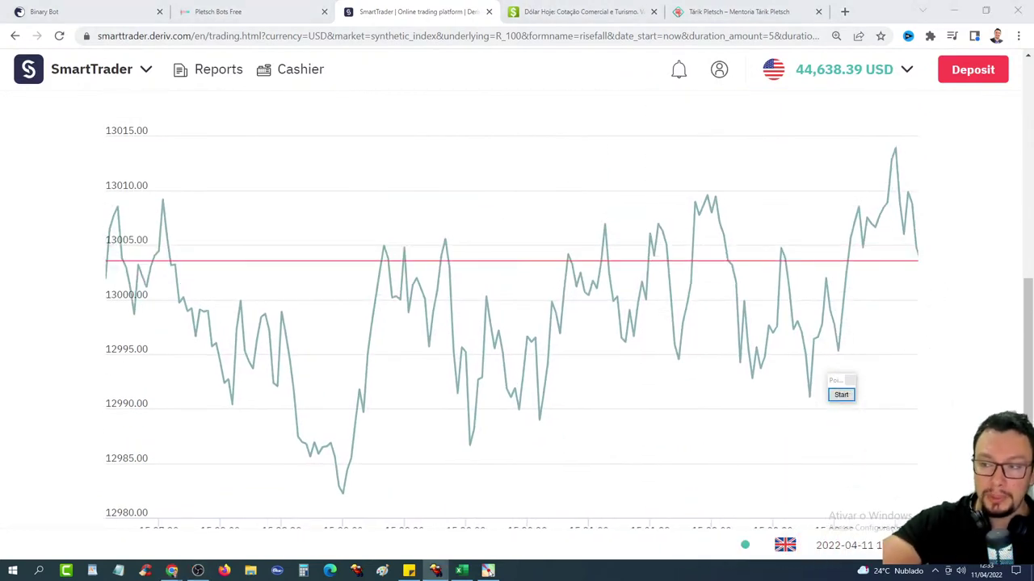
# - Annotate the Volatility 100 Index chart with two horizontal range arrows and zigzag arrows following the price swings, then finish the drawing session
pyautogui.click(841, 396)
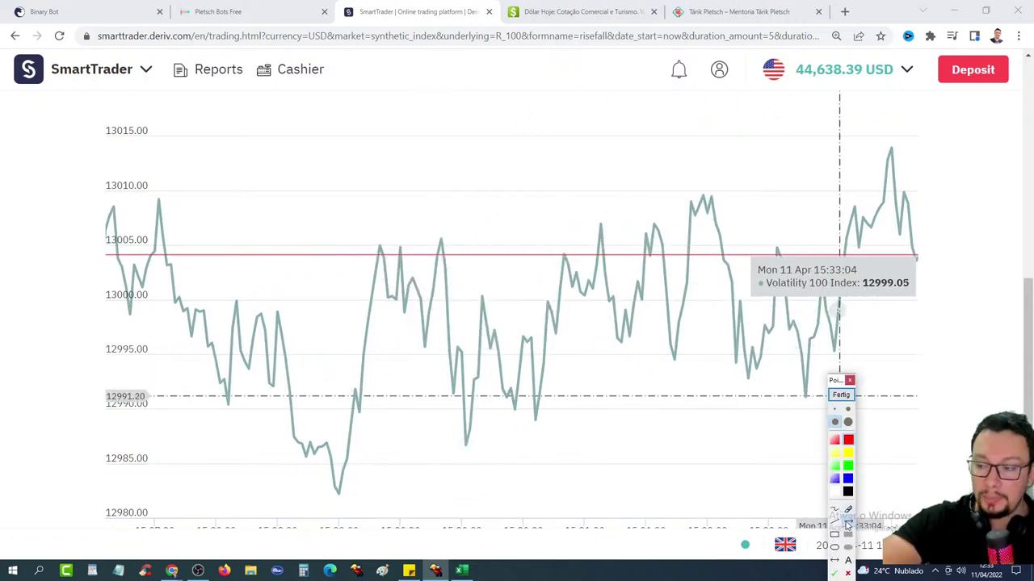
pyautogui.moveTo(92, 186)
pyautogui.mouseDown()
pyautogui.moveTo(376, 201)
pyautogui.moveTo(745, 200)
pyautogui.mouseUp()
pyautogui.moveTo(66, 410); pyautogui.dragTo(862, 410)
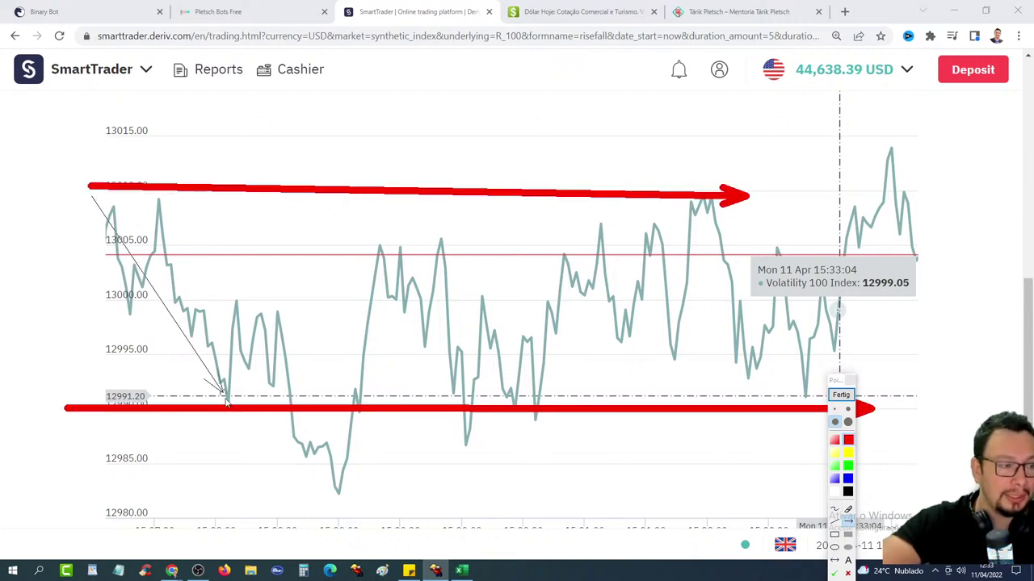
pyautogui.moveTo(224, 396); pyautogui.dragTo(224, 397)
pyautogui.moveTo(313, 424); pyautogui.dragTo(343, 480)
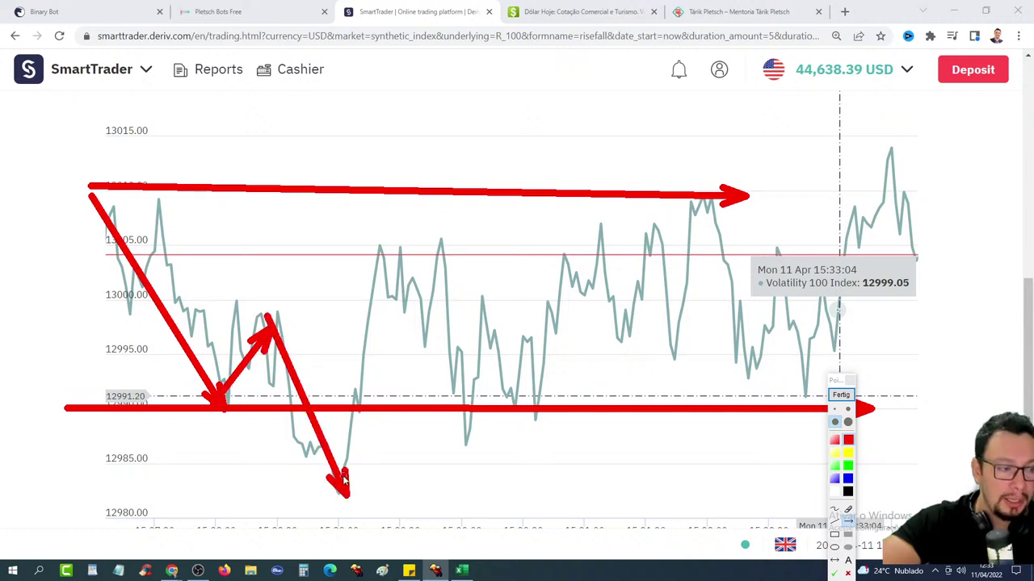
pyautogui.moveTo(375, 278); pyautogui.dragTo(395, 234)
pyautogui.moveTo(395, 234)
pyautogui.mouseDown()
pyautogui.moveTo(450, 293)
pyautogui.moveTo(464, 408)
pyautogui.moveTo(700, 194)
pyautogui.mouseUp()
pyautogui.moveTo(700, 194); pyautogui.dragTo(800, 398)
pyautogui.moveTo(885, 226); pyautogui.dragTo(868, 179)
pyautogui.click(840, 395)
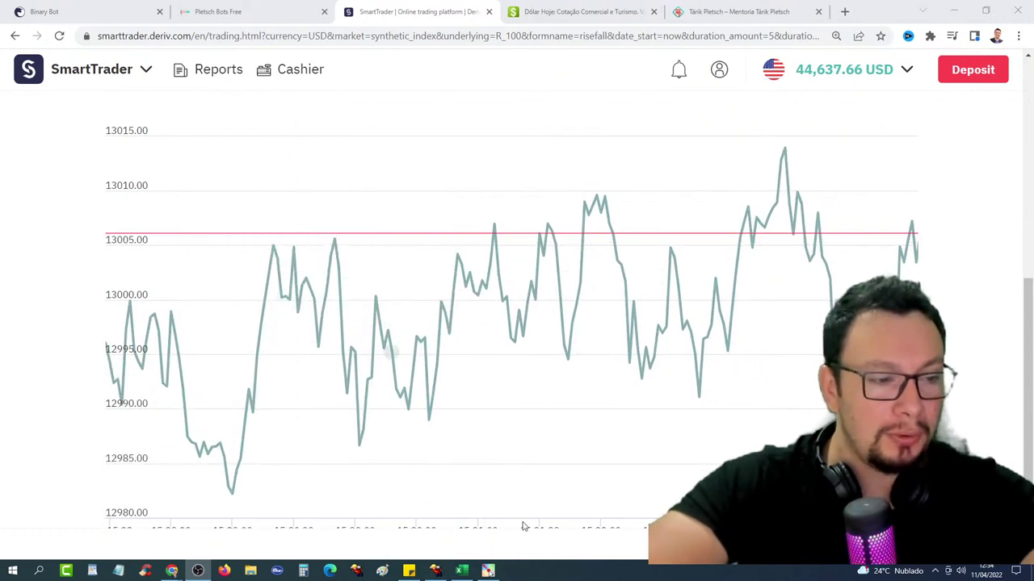
# - Draw two rising arrows along the chart's lows and highs, then check Binary Bot's summary and return to DBOT FOGUETE's settings
pyautogui.moveTo(204, 499)
pyautogui.mouseDown()
pyautogui.moveTo(678, 368)
pyautogui.moveTo(960, 315)
pyautogui.mouseUp()
pyautogui.moveTo(411, 218); pyautogui.dragTo(880, 131)
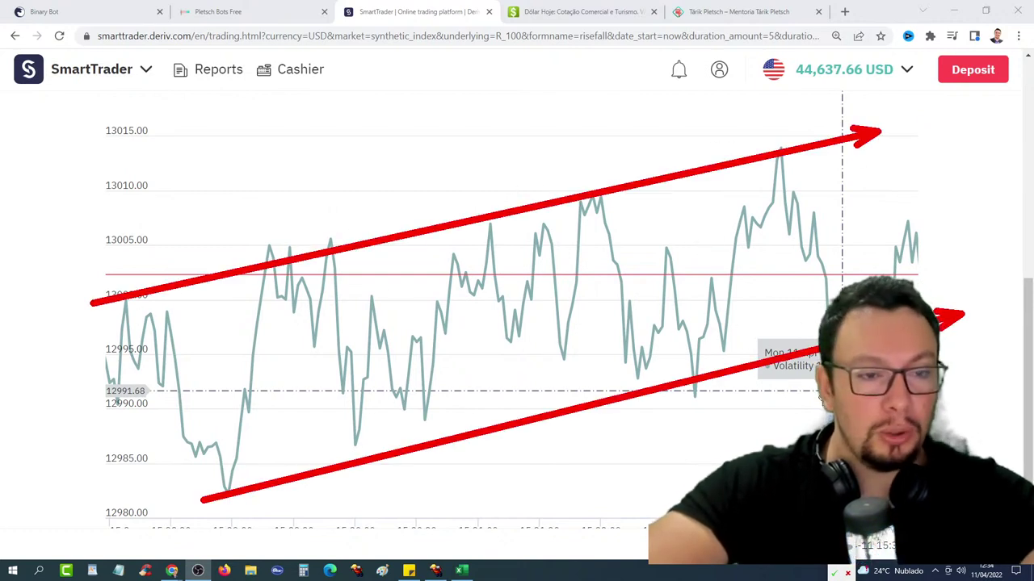
pyautogui.scroll(2, 639, 385)
pyautogui.click(43, 11)
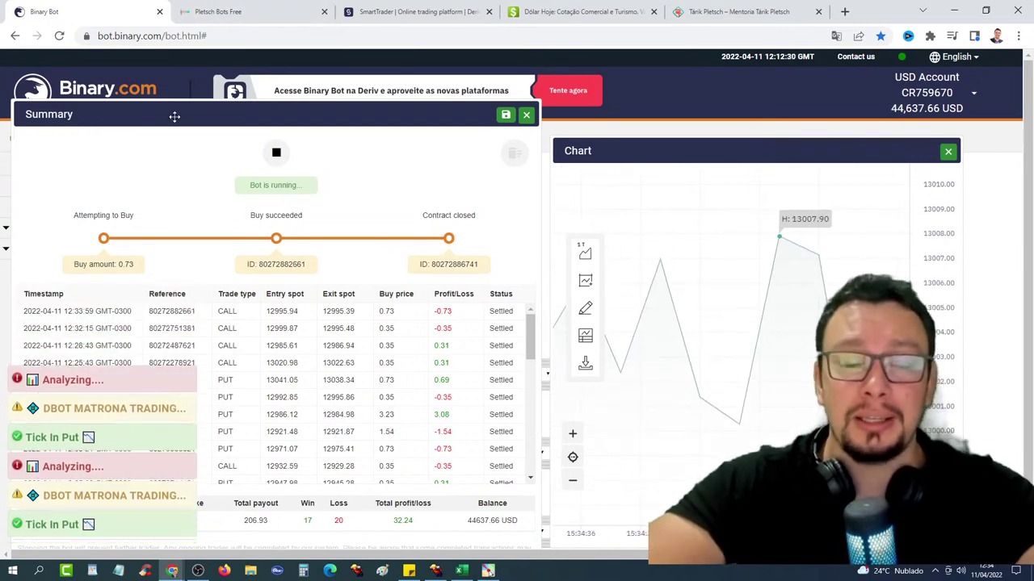
pyautogui.click(217, 10)
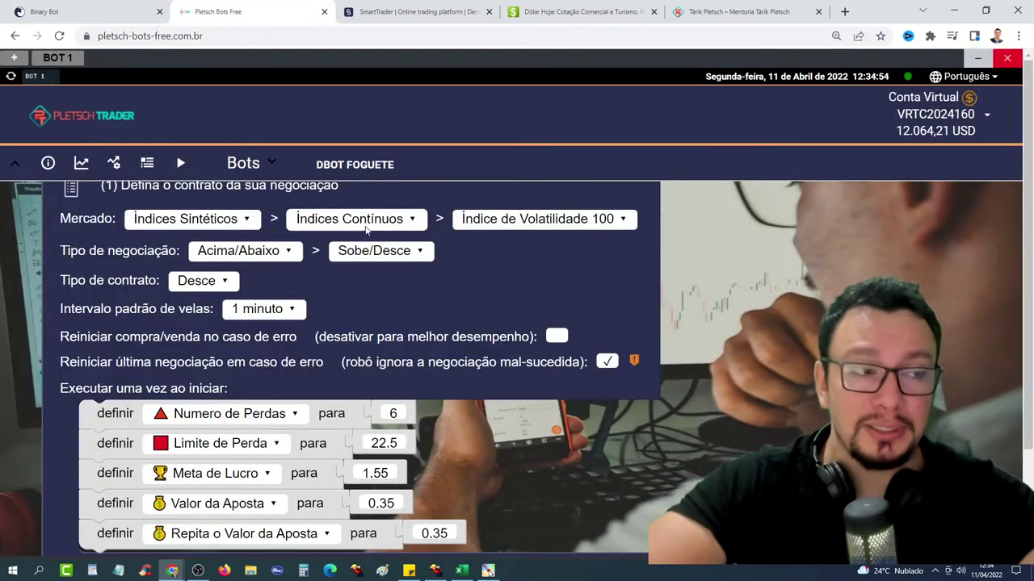
# - After checking Binary Bot's summary and the DolarHoje conversion, open DBOT FOGUETE's trade summary and move its window aside
pyautogui.click(107, 5)
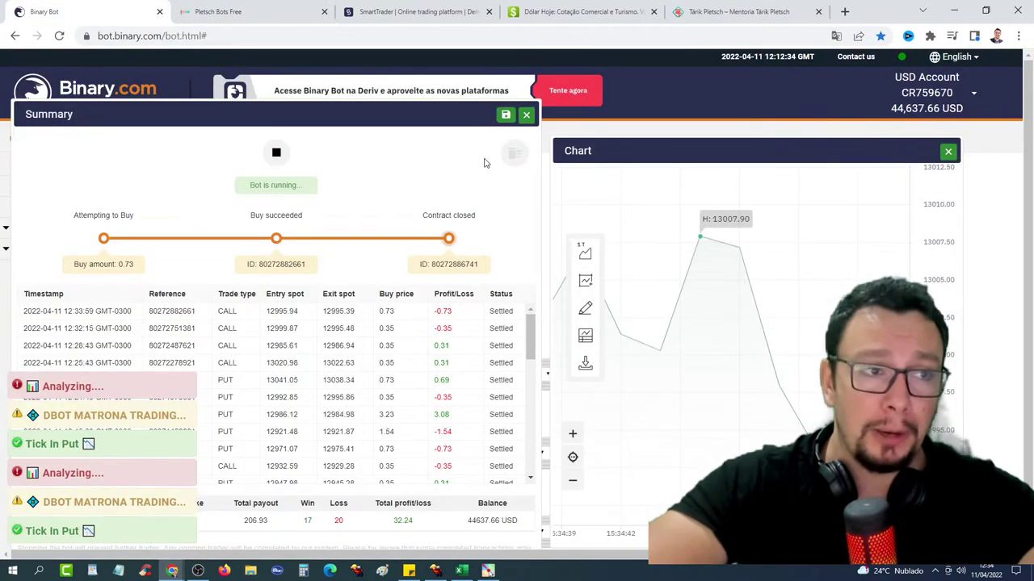
pyautogui.click(553, 6)
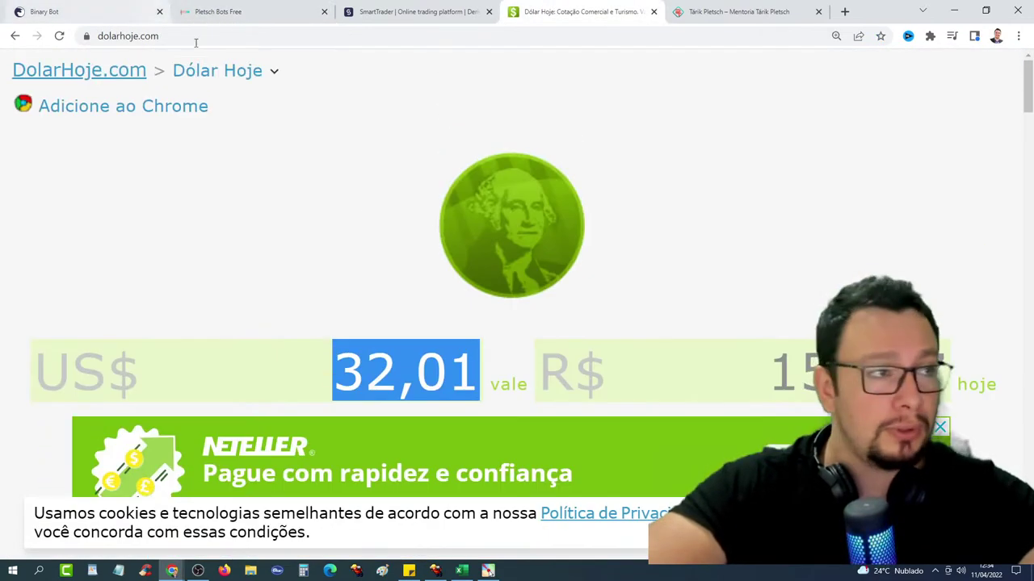
pyautogui.click(45, 12)
pyautogui.click(217, 11)
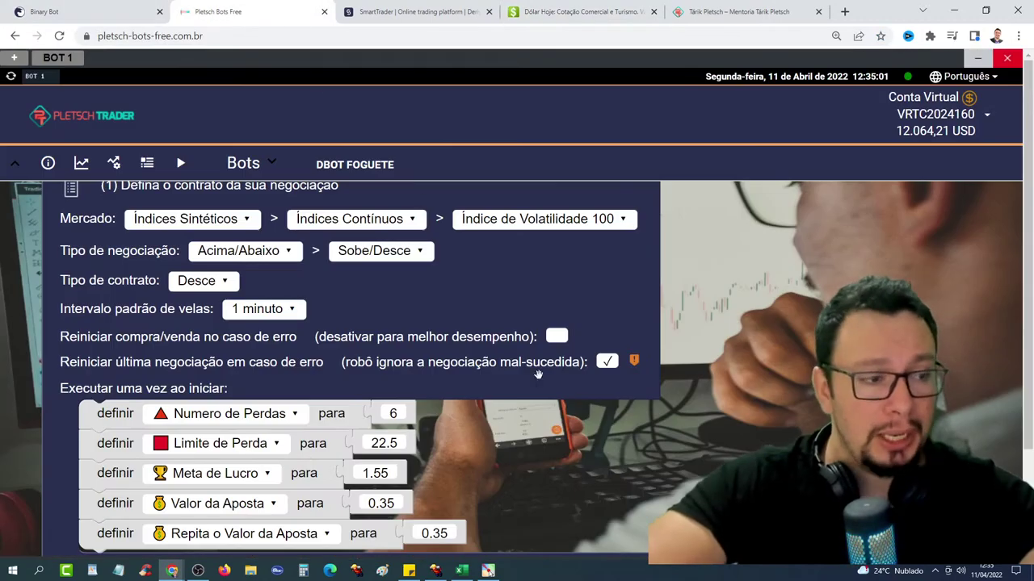
pyautogui.click(146, 167)
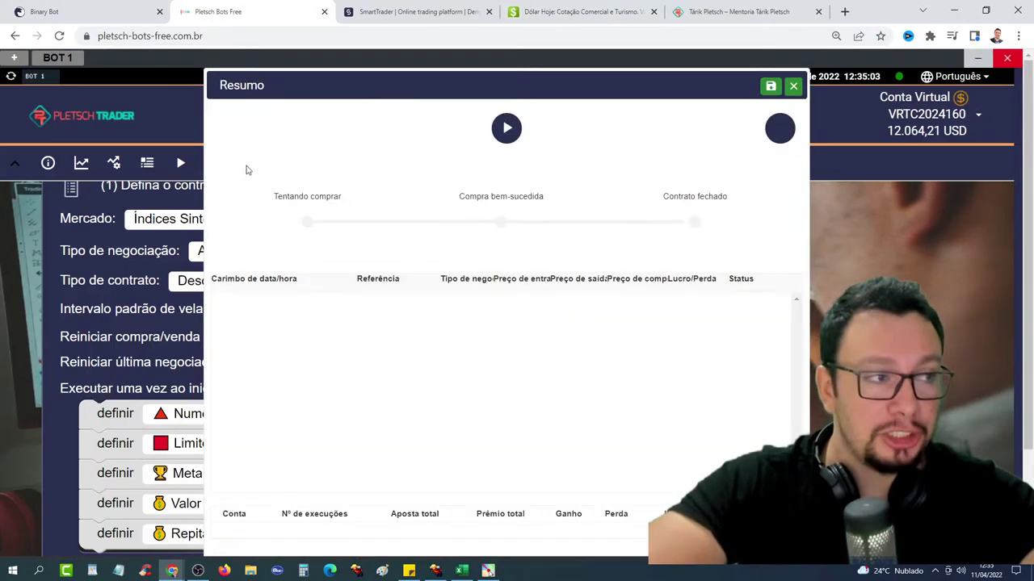
pyautogui.moveTo(298, 86); pyautogui.dragTo(217, 96)
# - Examine the Volatility 100 Index chart in SmartTrader, narrowing and widening its time range to compare short and long price movements
pyautogui.click(478, 10)
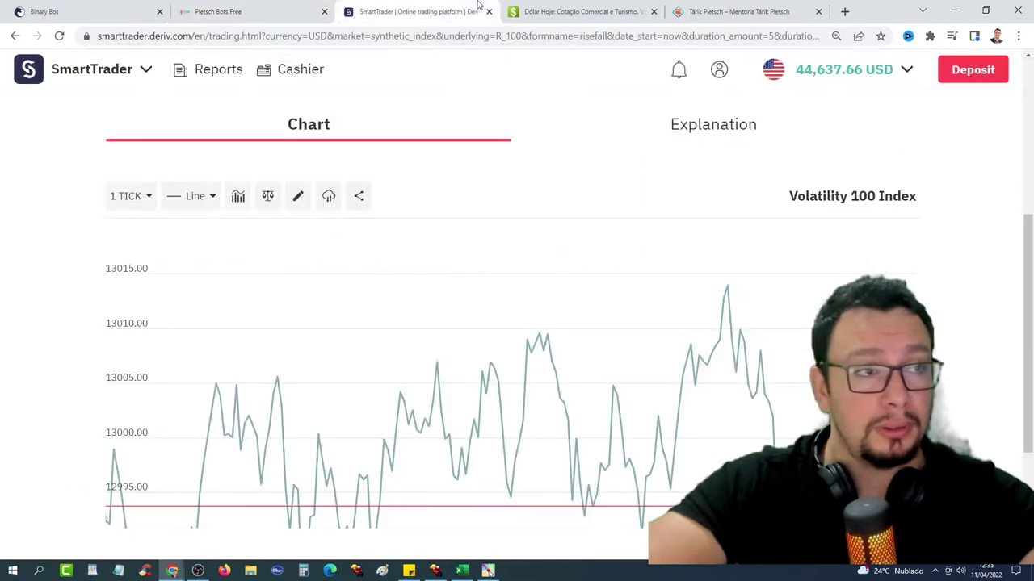
pyautogui.scroll(-3, 689, 213)
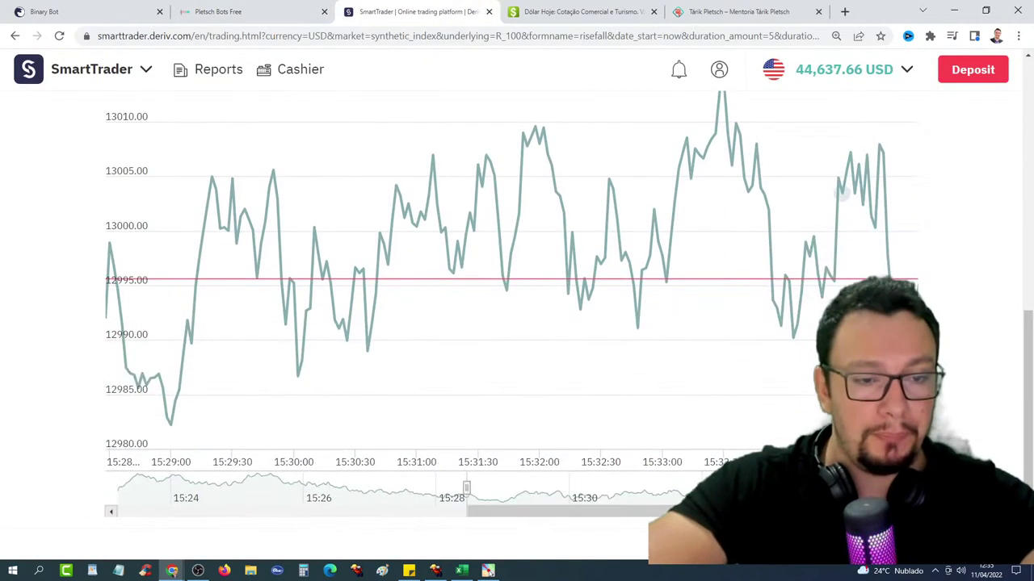
pyautogui.scroll(5, 456, 483)
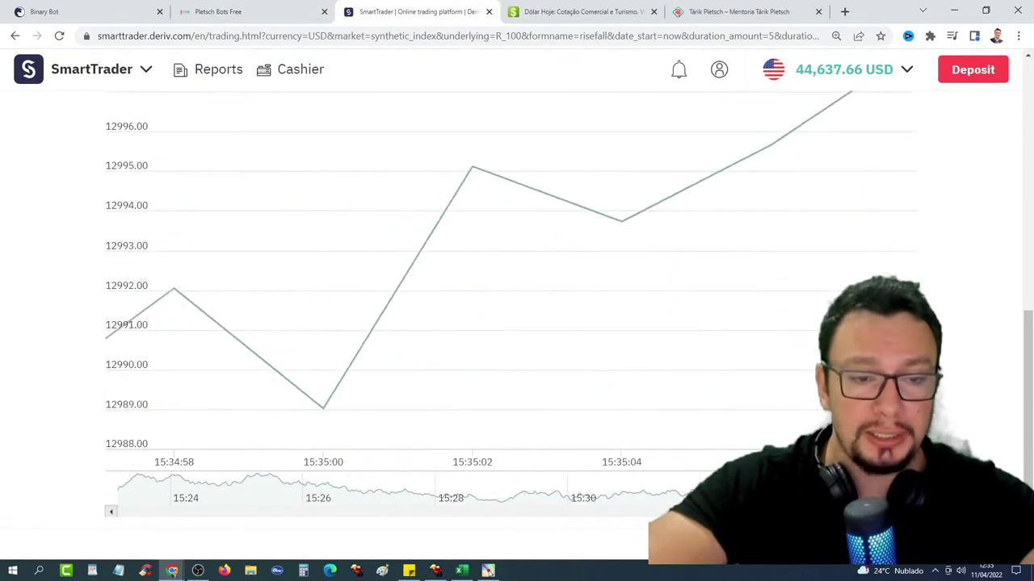
pyautogui.scroll(-5, 456, 483)
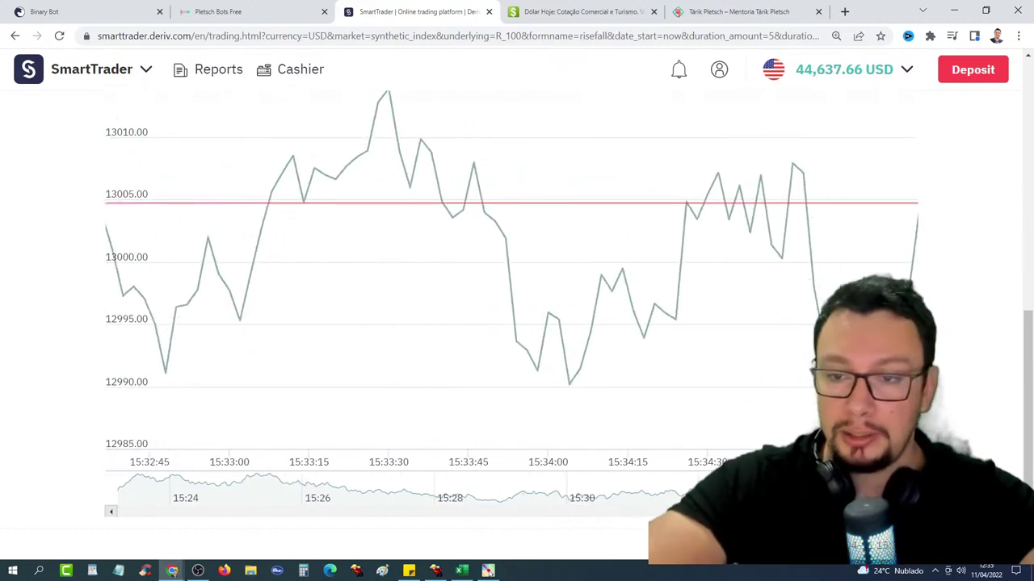
pyautogui.moveTo(738, 489); pyautogui.dragTo(894, 489)
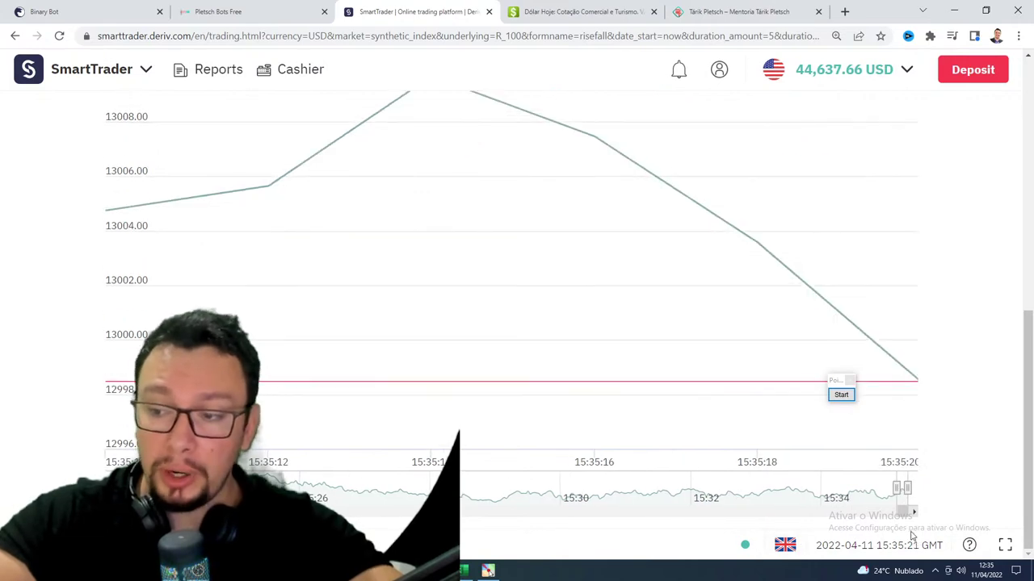
pyautogui.moveTo(896, 490); pyautogui.dragTo(723, 493)
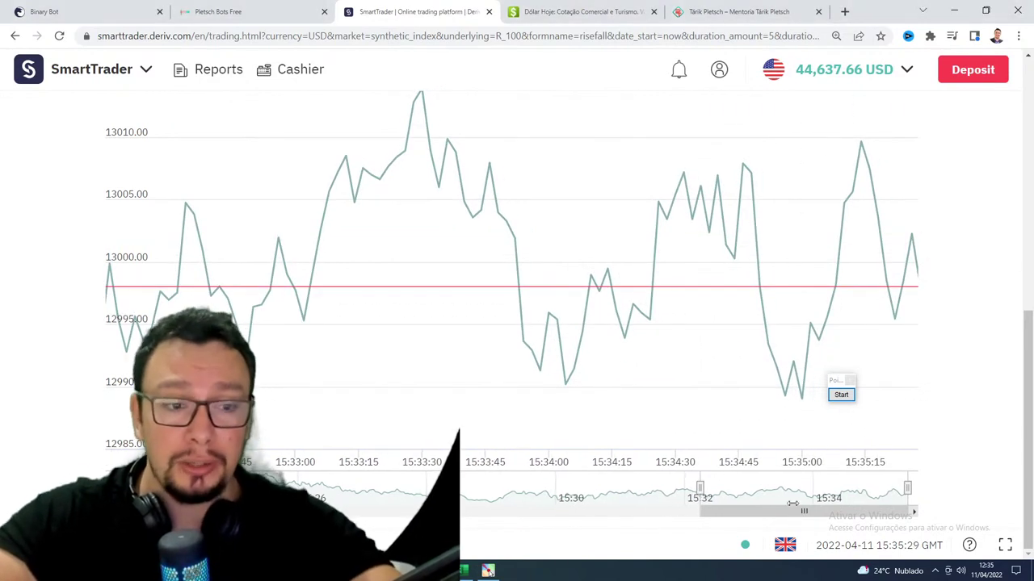
pyautogui.moveTo(699, 488); pyautogui.dragTo(842, 498)
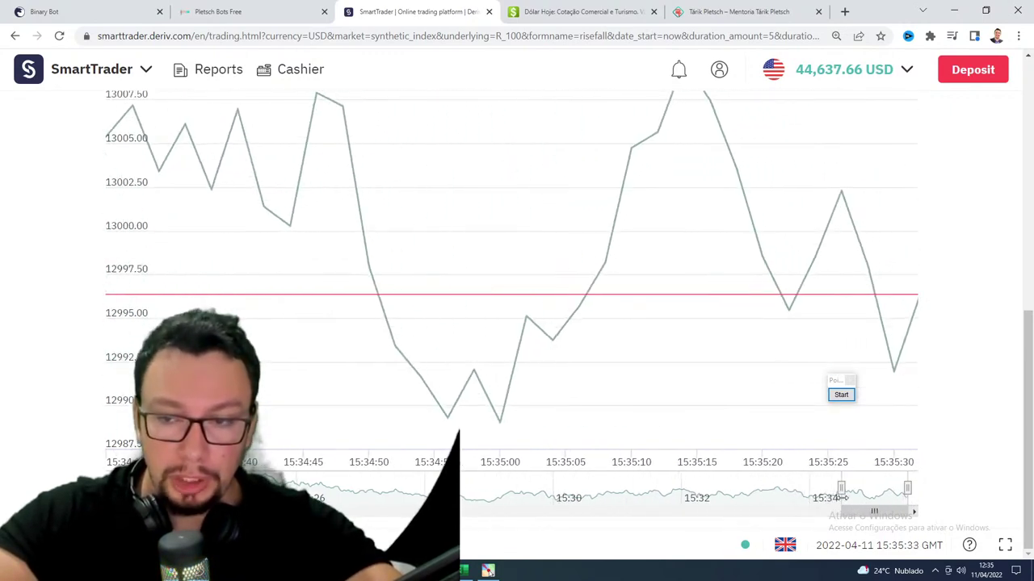
pyautogui.scroll(2, 742, 267)
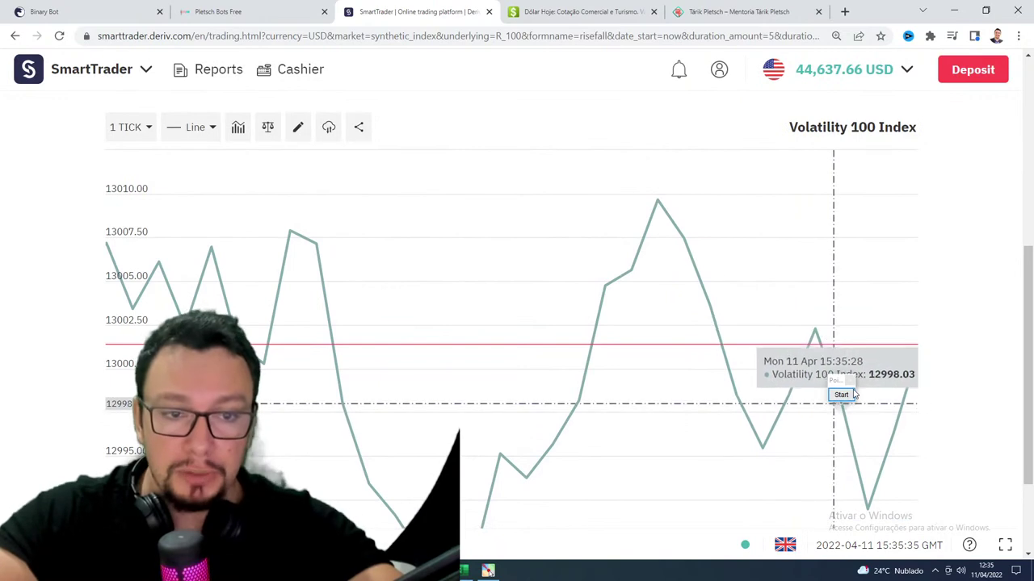
pyautogui.scroll(-2, 883, 374)
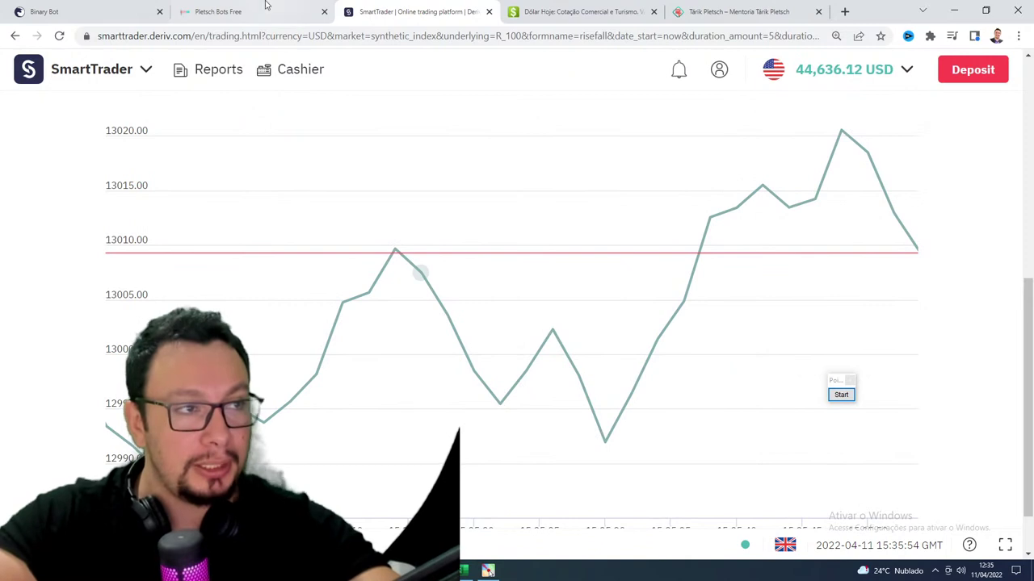
# - Run DBOT FOGUETE from its repositioned summary window and inspect the trade's purchase price
pyautogui.click(243, 11)
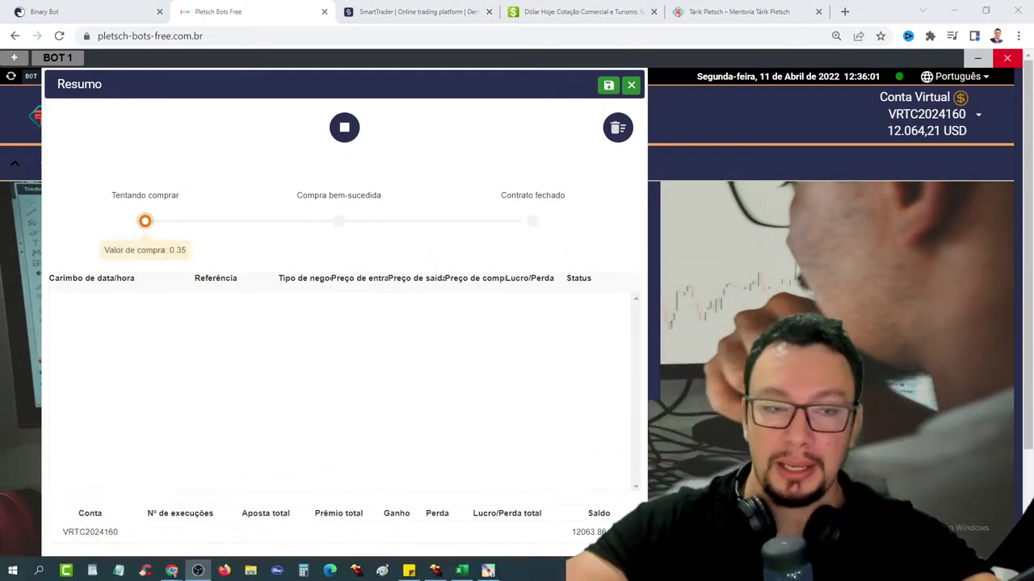
pyautogui.moveTo(558, 93); pyautogui.dragTo(496, 92)
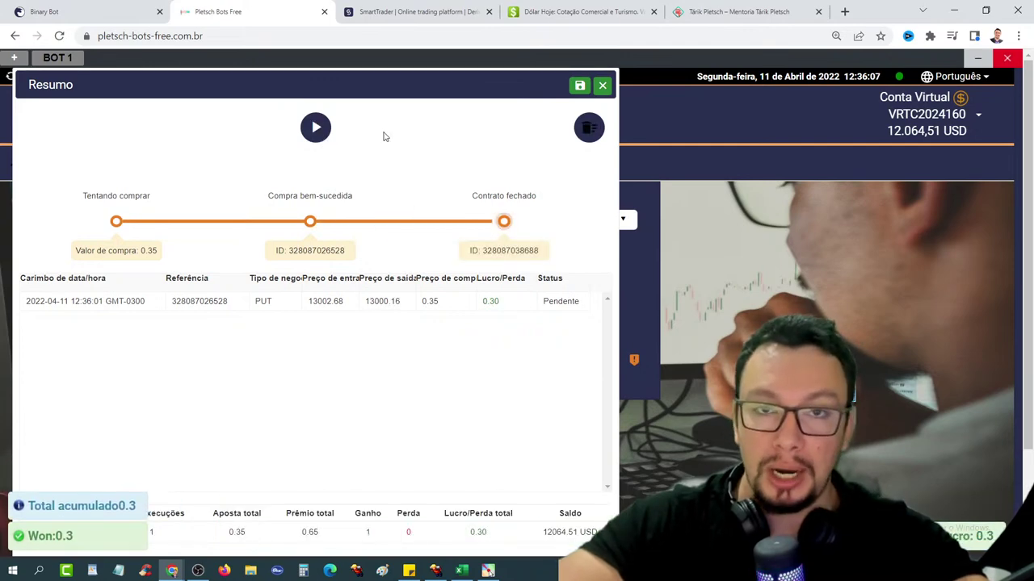
pyautogui.doubleClick(444, 307)
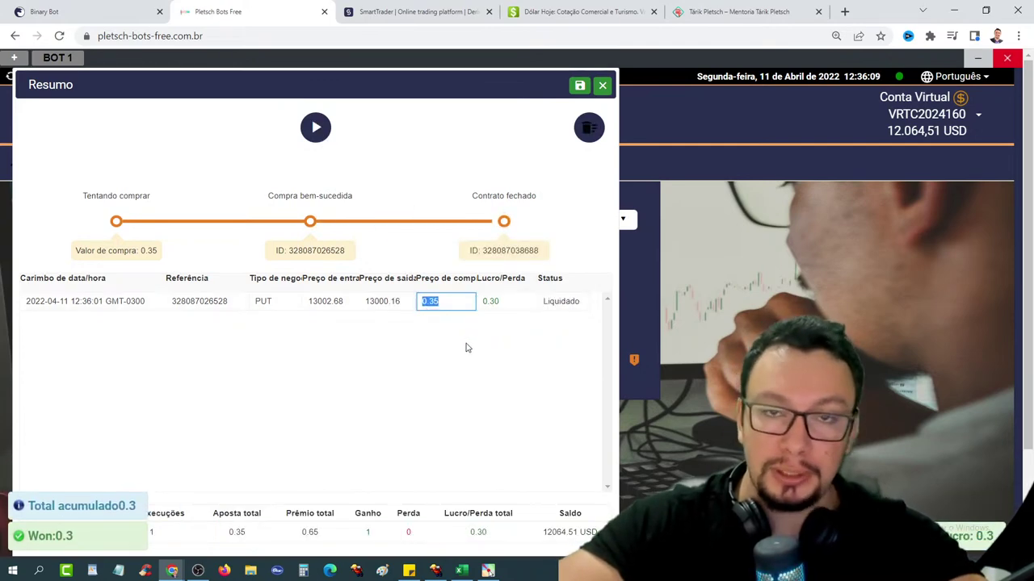
# - Check the latest price movement in SmartTrader and run DBOT FOGUETE again from its summary
pyautogui.click(436, 12)
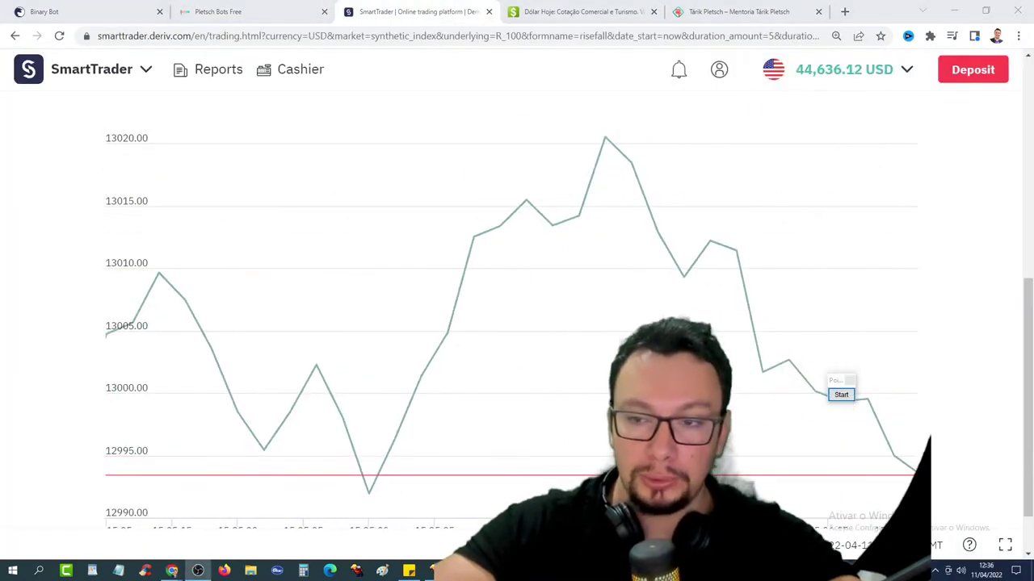
pyautogui.click(218, 12)
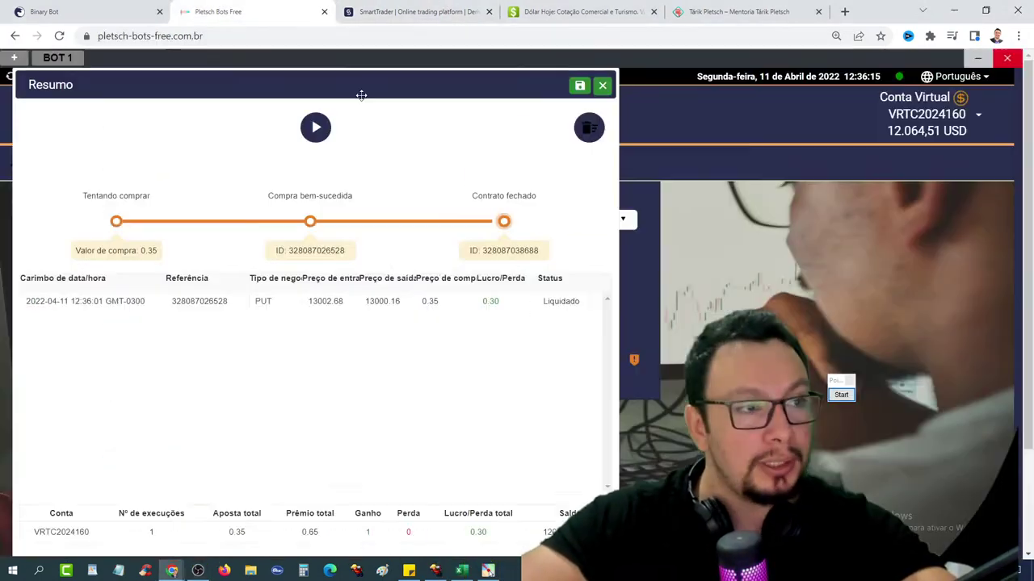
pyautogui.click(315, 127)
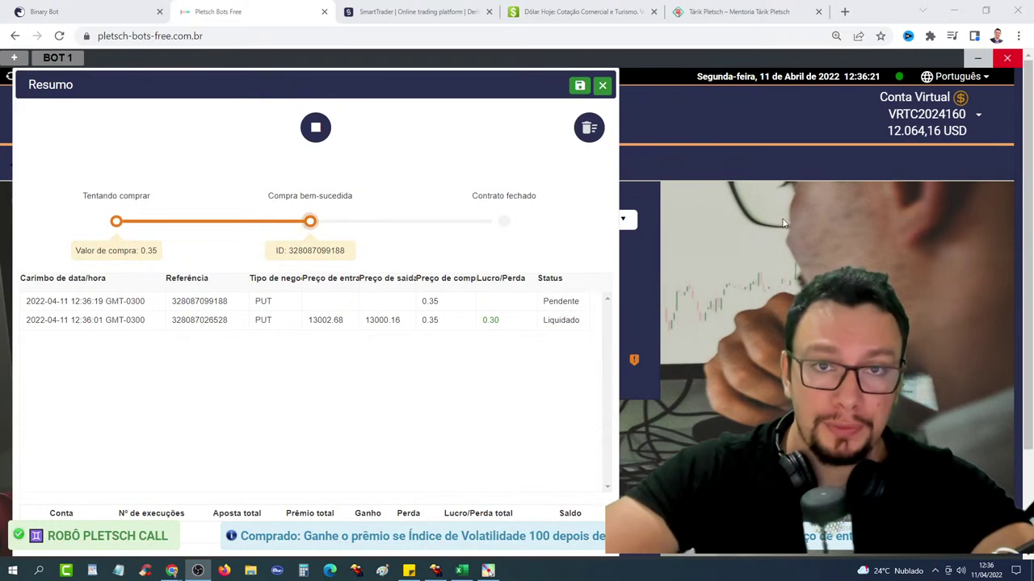
pyautogui.click(372, 160)
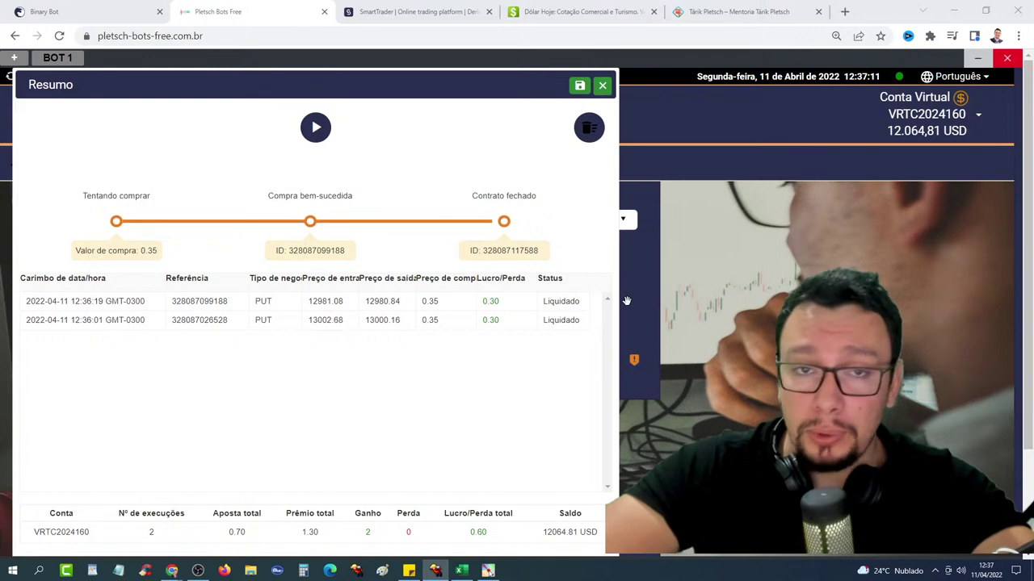
# - Check Binary Bot's total profit/loss and return to DBOT FOGUETE's summary to compare the results
pyautogui.click(152, 12)
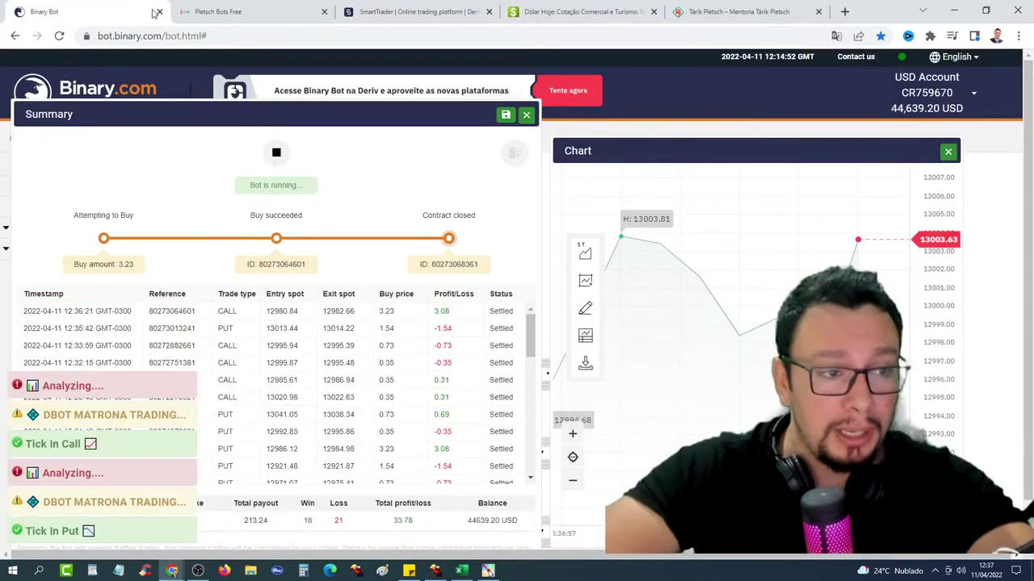
pyautogui.doubleClick(402, 520)
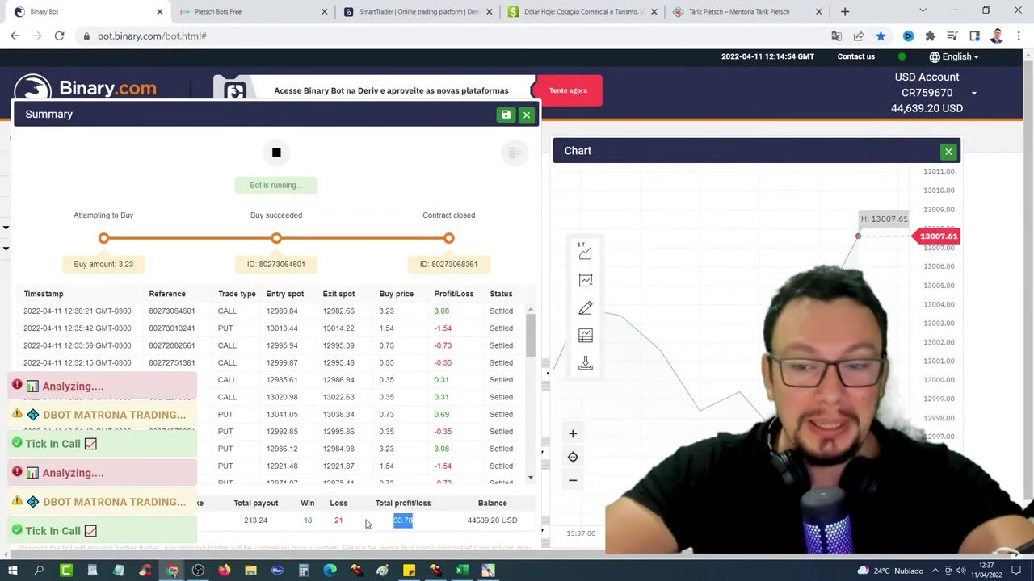
pyautogui.click(277, 8)
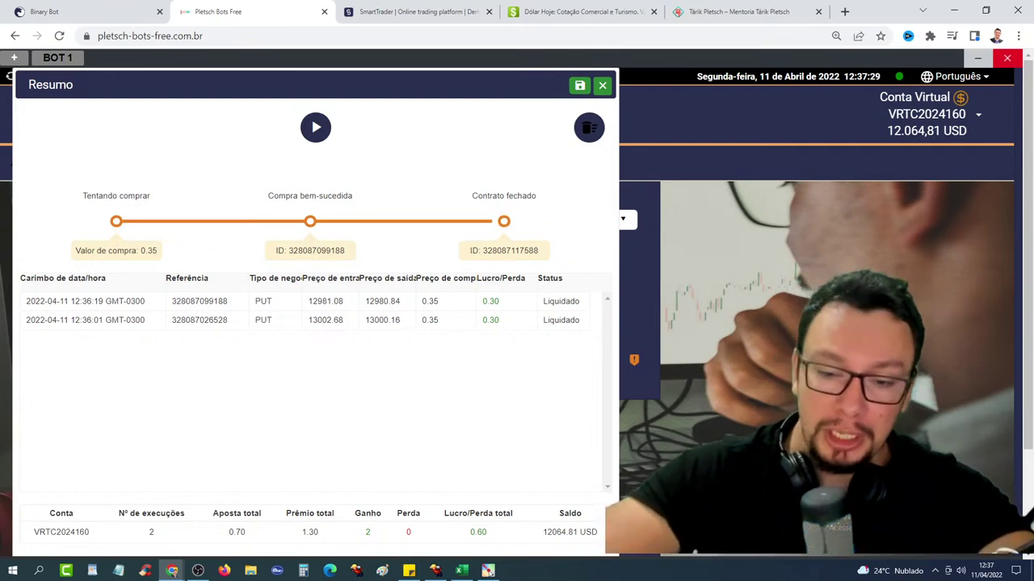
pyautogui.hotkey('alt', 'Tab')
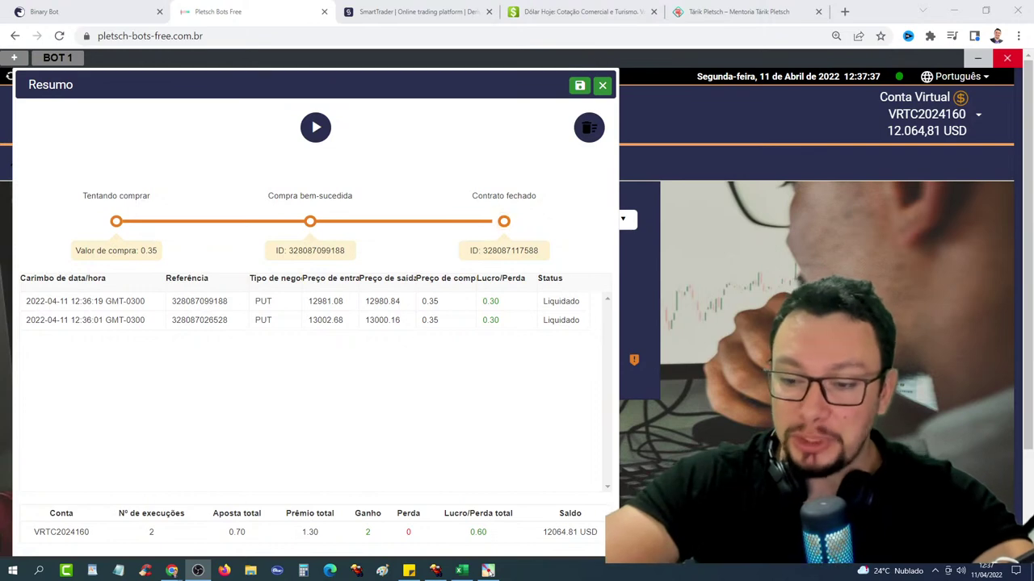
pyautogui.hotkey('alt', 'Tab')
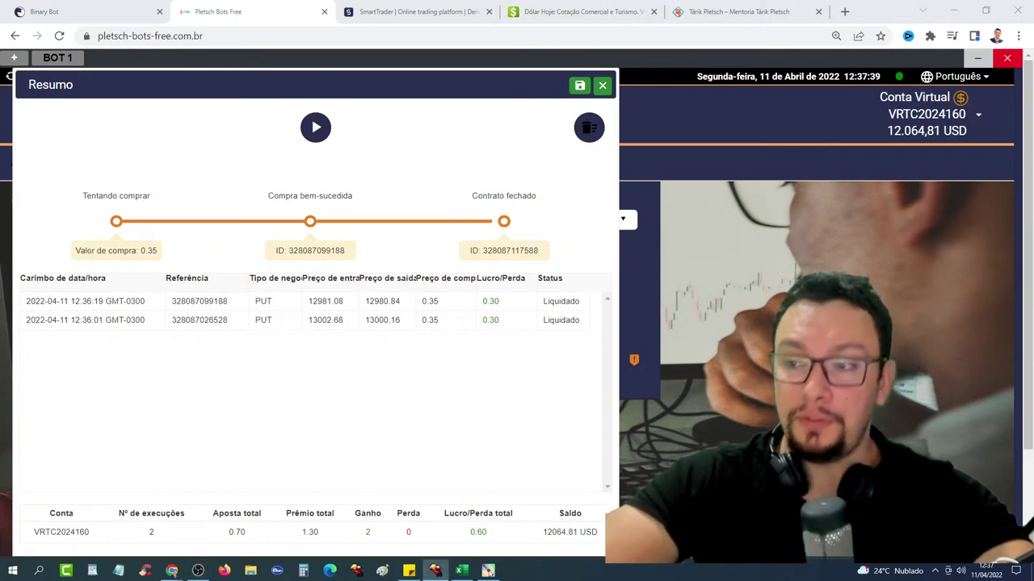
# - Switch to the pletschtrader.com page and look through its testimonial videos, mentor introduction and training modules
pyautogui.hotkey('ctrl', 'Tab')
pyautogui.hotkey('ctrl', 'Tab')
pyautogui.hotkey('ctrl', 'Tab')
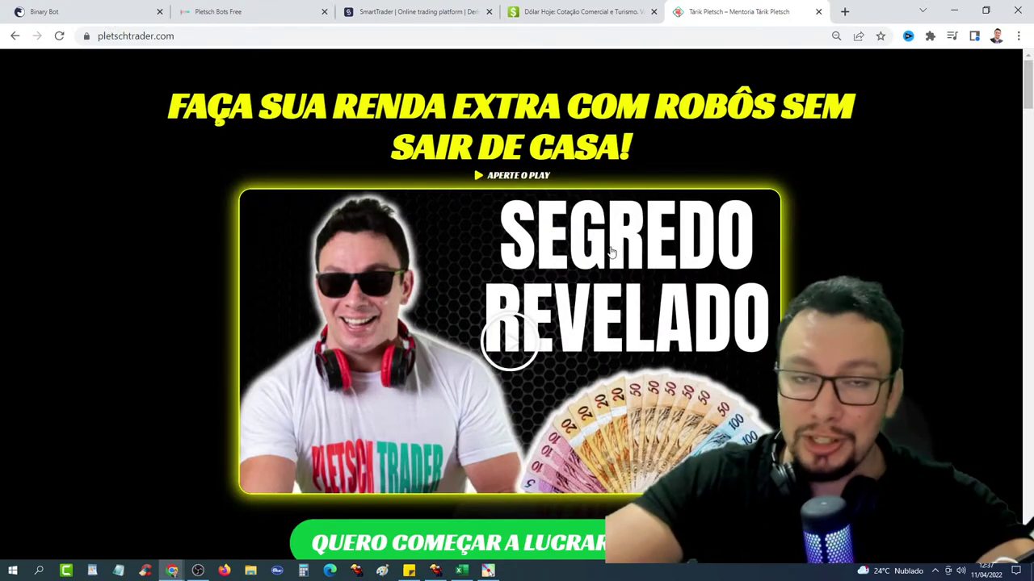
pyautogui.scroll(-6, 611, 251)
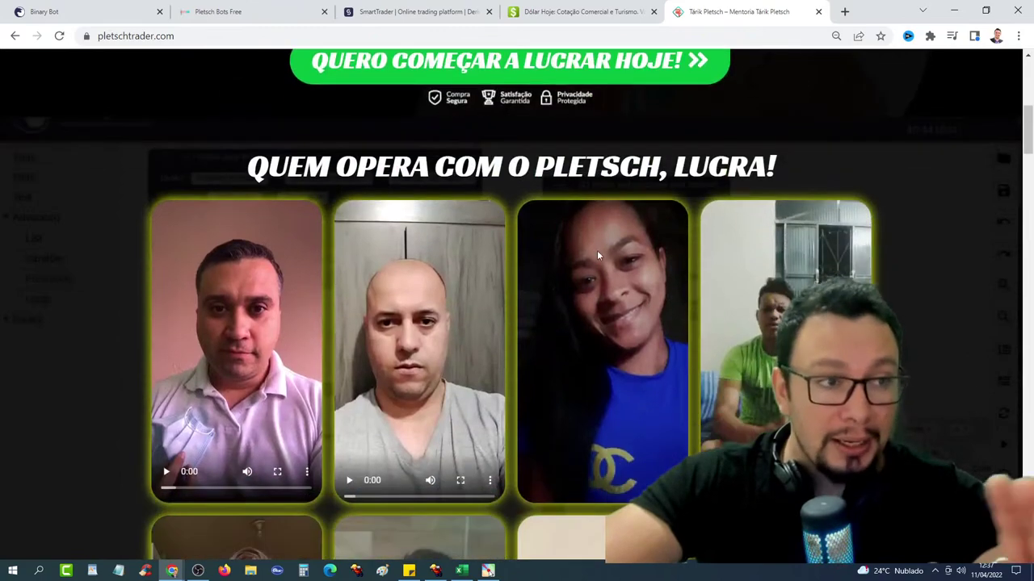
pyautogui.scroll(-2, 598, 255)
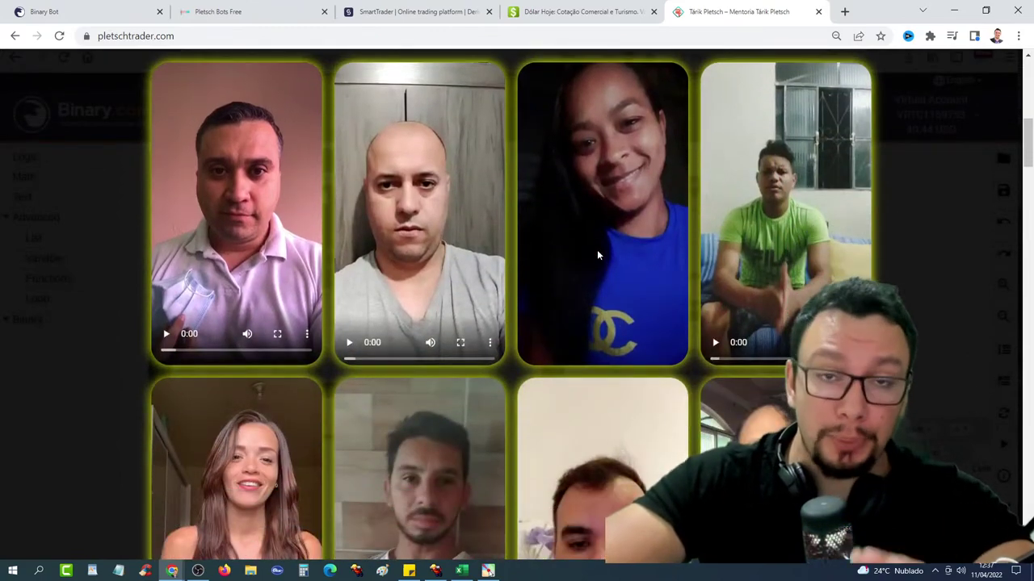
pyautogui.scroll(-7, 597, 250)
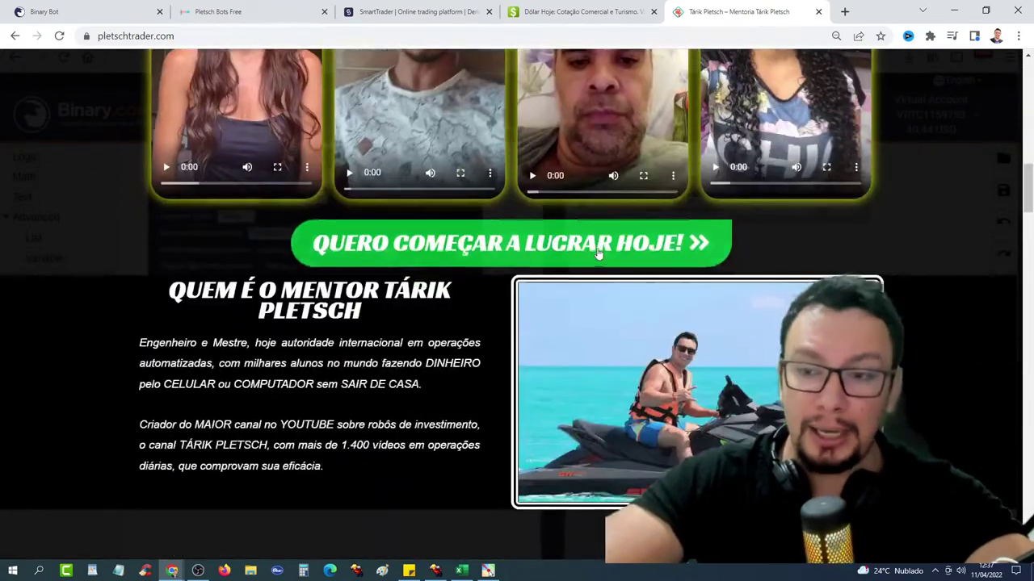
pyautogui.scroll(-3, 595, 251)
pyautogui.scroll(2, 593, 247)
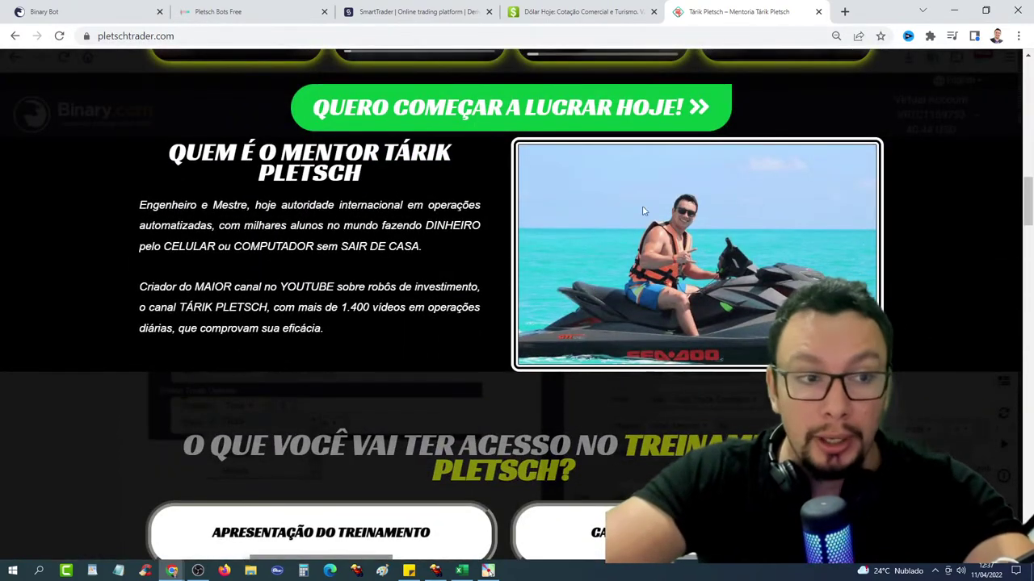
pyautogui.scroll(-3, 523, 296)
pyautogui.scroll(-2, 524, 296)
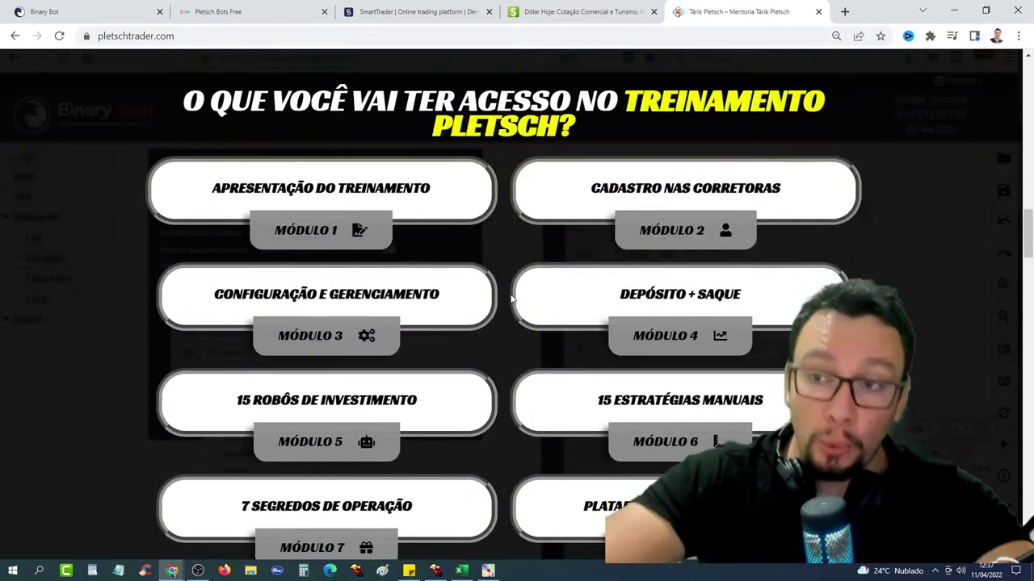
# - Look through the student result screenshots in the "Faça sua renda extra e mude seu estilo de vida!" section
pyautogui.scroll(-1, 494, 306)
pyautogui.scroll(-7, 497, 306)
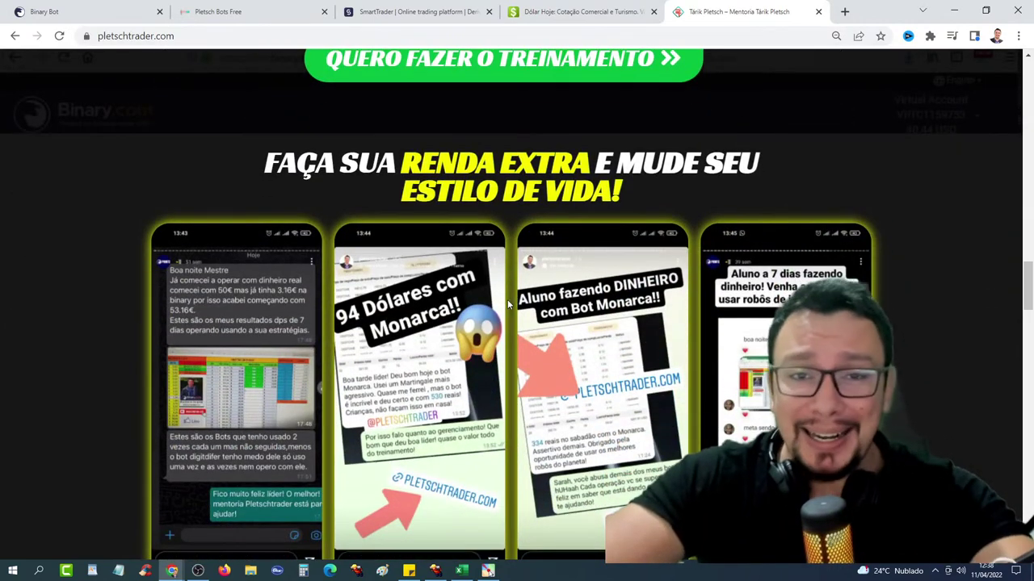
pyautogui.scroll(-3, 506, 298)
pyautogui.scroll(2, 507, 305)
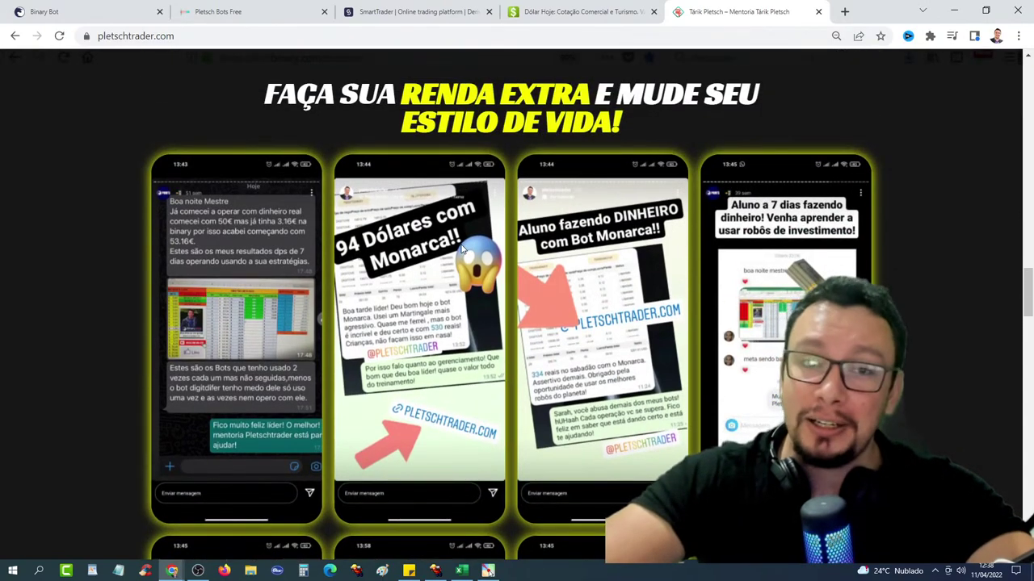
pyautogui.scroll(-3, 689, 425)
pyautogui.scroll(-3, 689, 425)
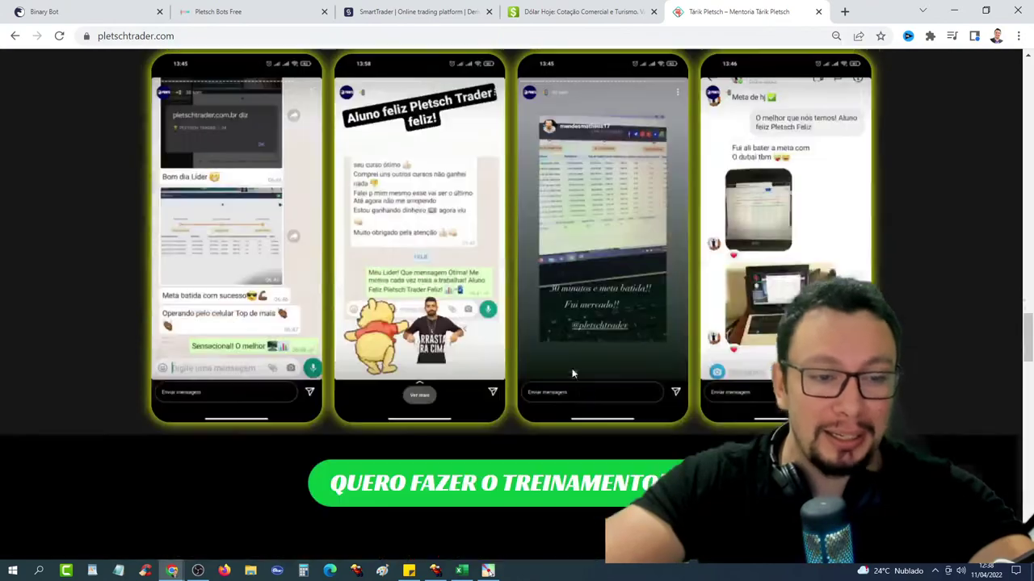
pyautogui.scroll(4, 704, 304)
pyautogui.scroll(-2, 587, 374)
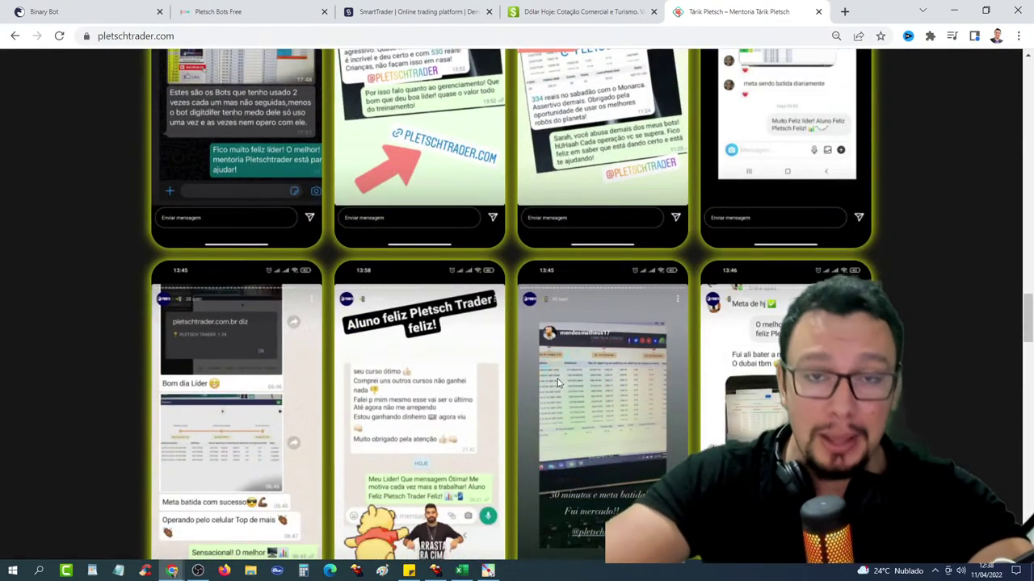
# - Look through the remaining student results, the training description and the "VAGAS LIMITADAS" mentoring offer with its benefits and price
pyautogui.scroll(-1, 521, 374)
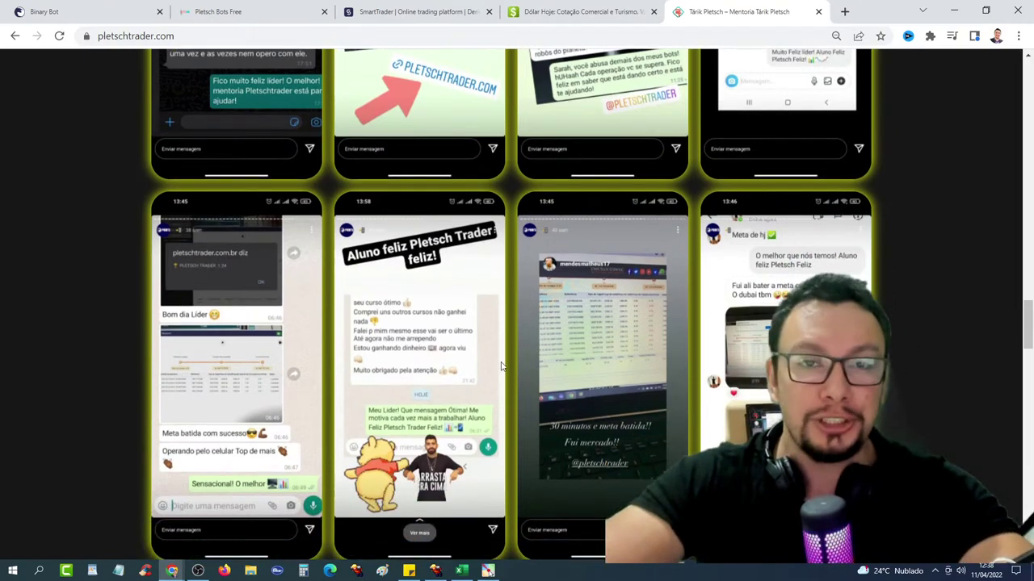
pyautogui.scroll(-7, 501, 366)
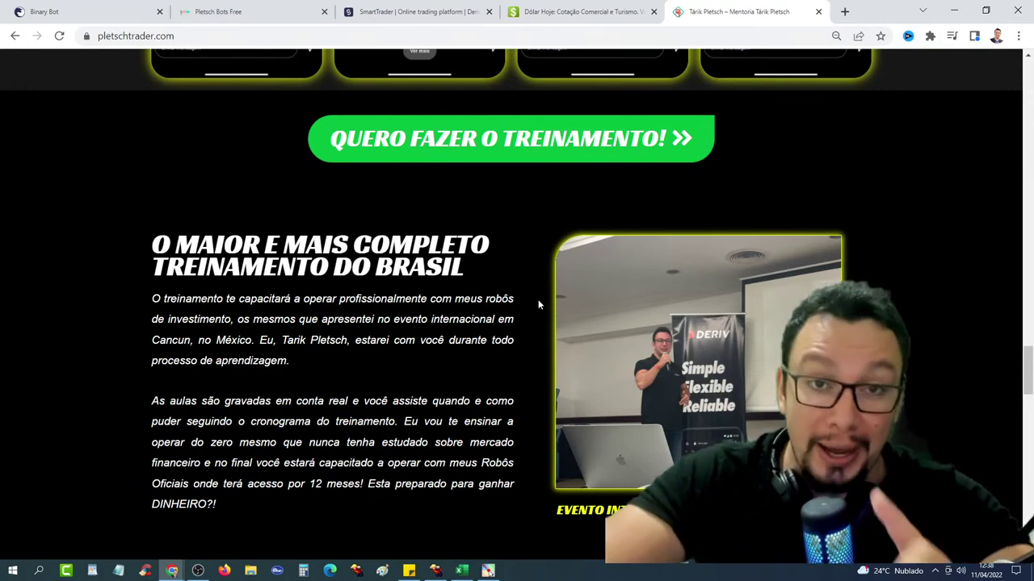
pyautogui.scroll(-6, 537, 298)
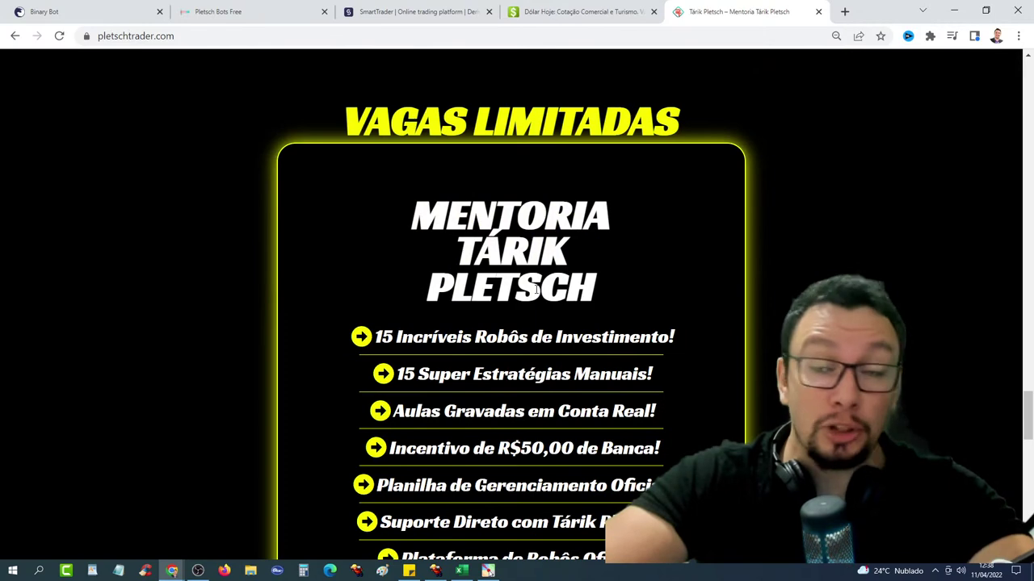
pyautogui.scroll(-1, 536, 289)
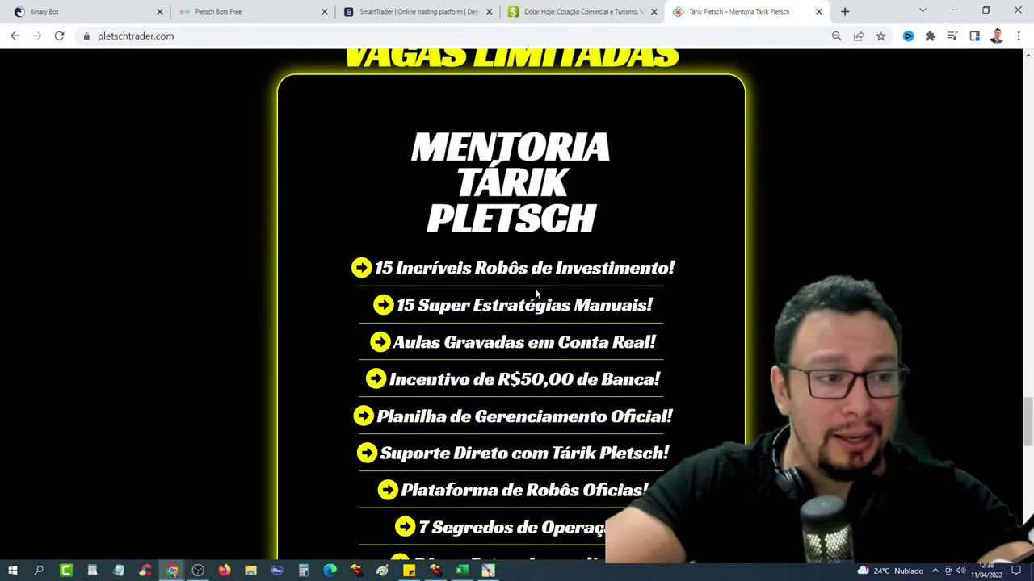
pyautogui.scroll(-3, 534, 288)
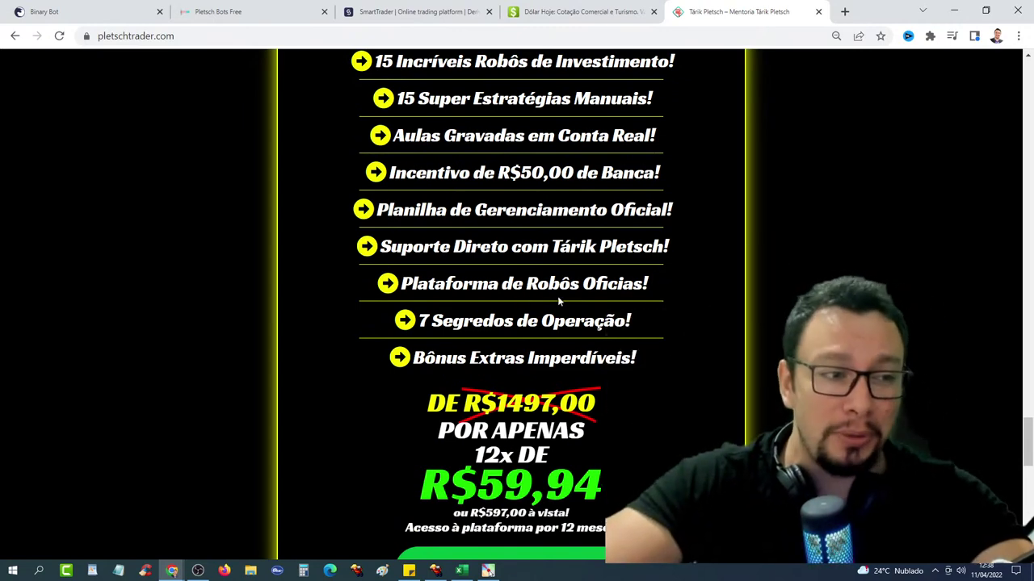
pyautogui.scroll(-1, 533, 308)
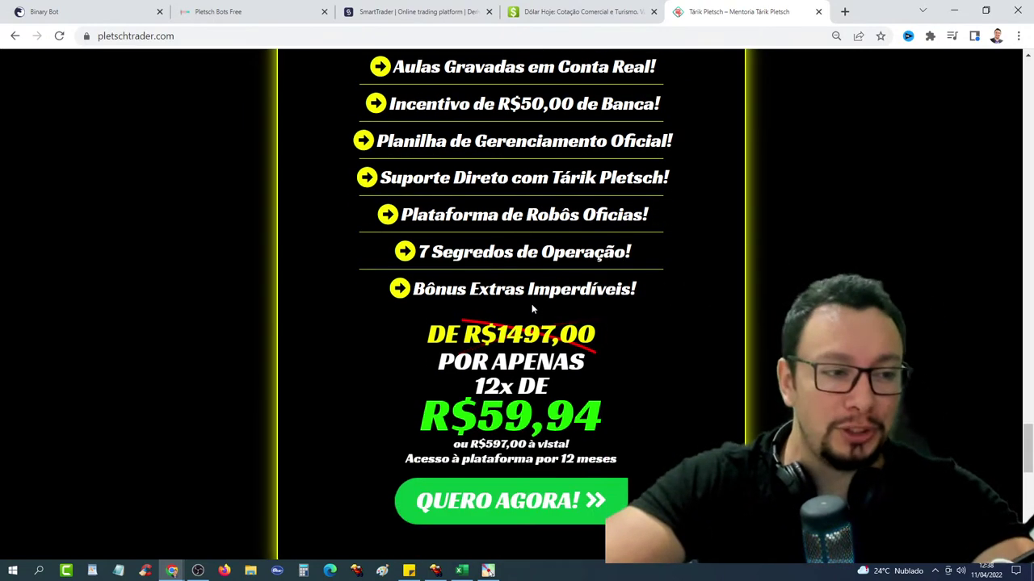
pyautogui.scroll(-1, 519, 313)
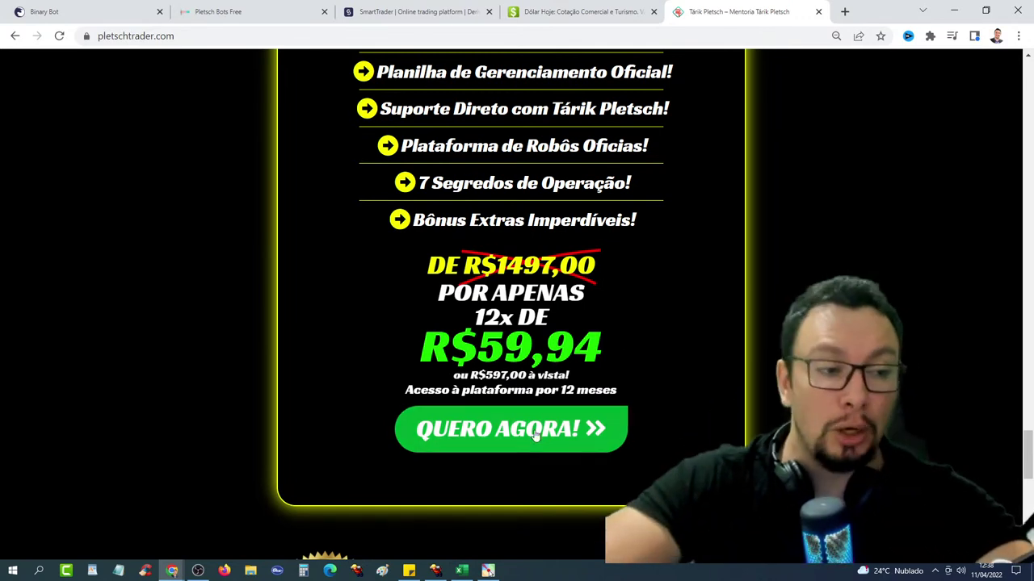
# - Open the mentoring enrolment form, fill in the name, e-mail and WhatsApp number with saved details, and submit it to reach checkout
pyautogui.click(565, 433)
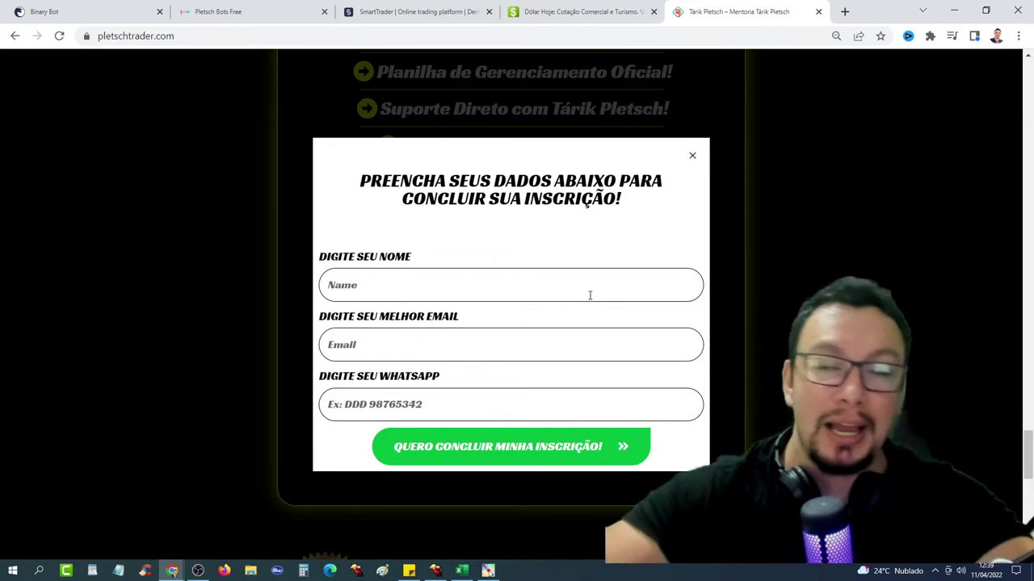
pyautogui.click(589, 296)
pyautogui.click(380, 327)
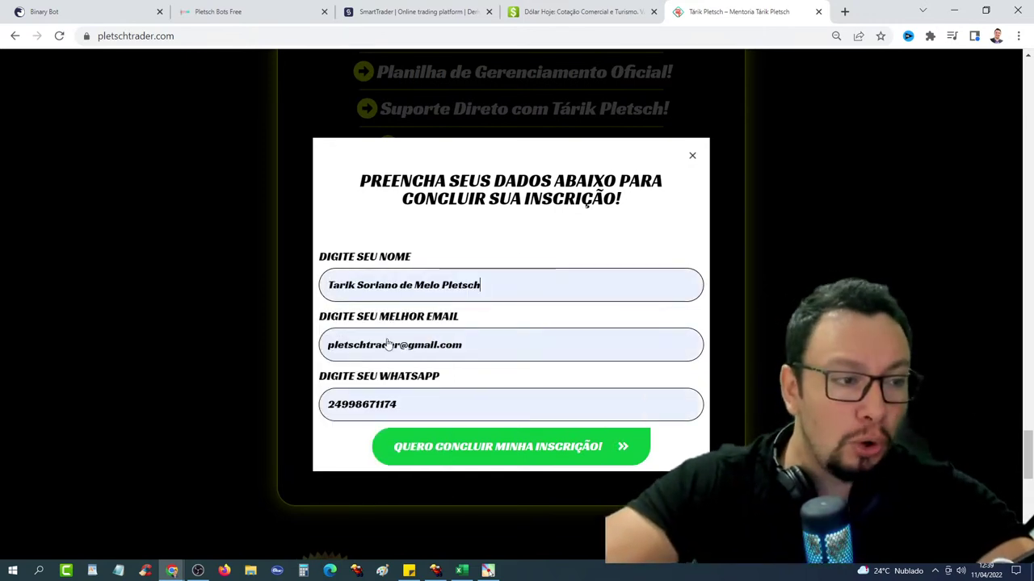
pyautogui.click(470, 450)
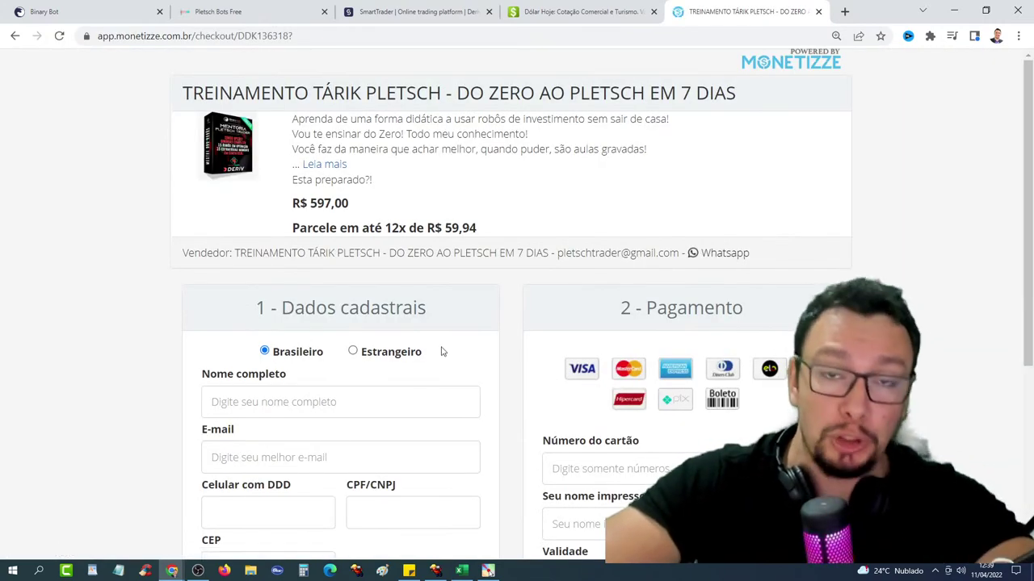
# - Review the checkout's registration fields and payment methods, viewing the Pix option and selecting Boleto
pyautogui.scroll(-2, 426, 353)
pyautogui.scroll(-1, 567, 178)
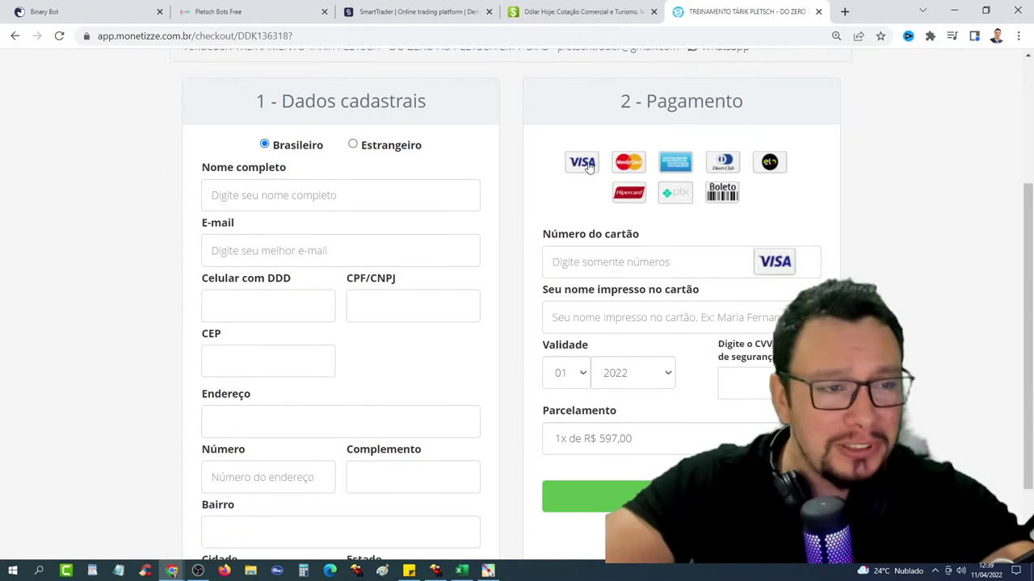
pyautogui.click(723, 192)
pyautogui.click(677, 195)
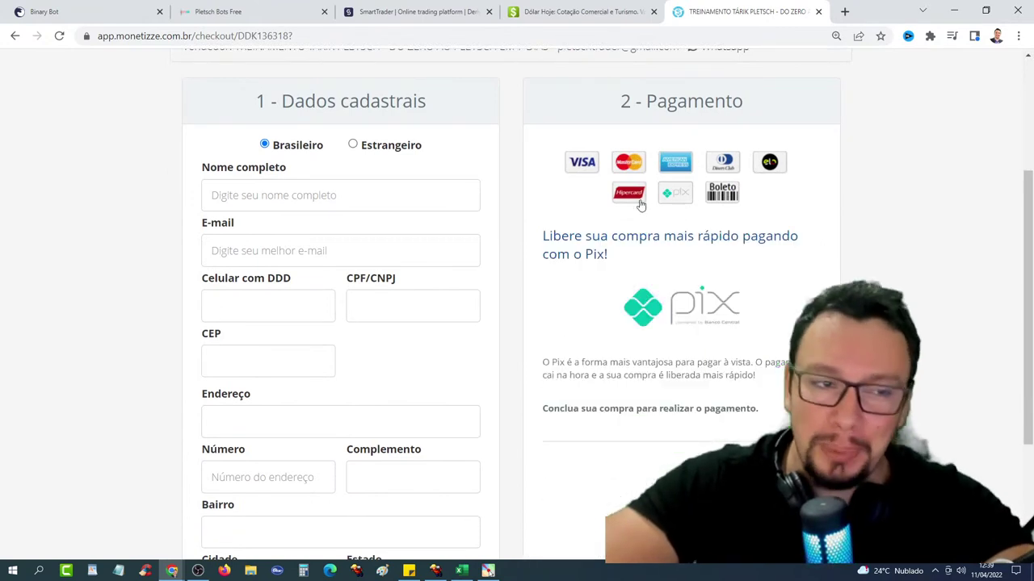
pyautogui.click(642, 197)
pyautogui.click(733, 194)
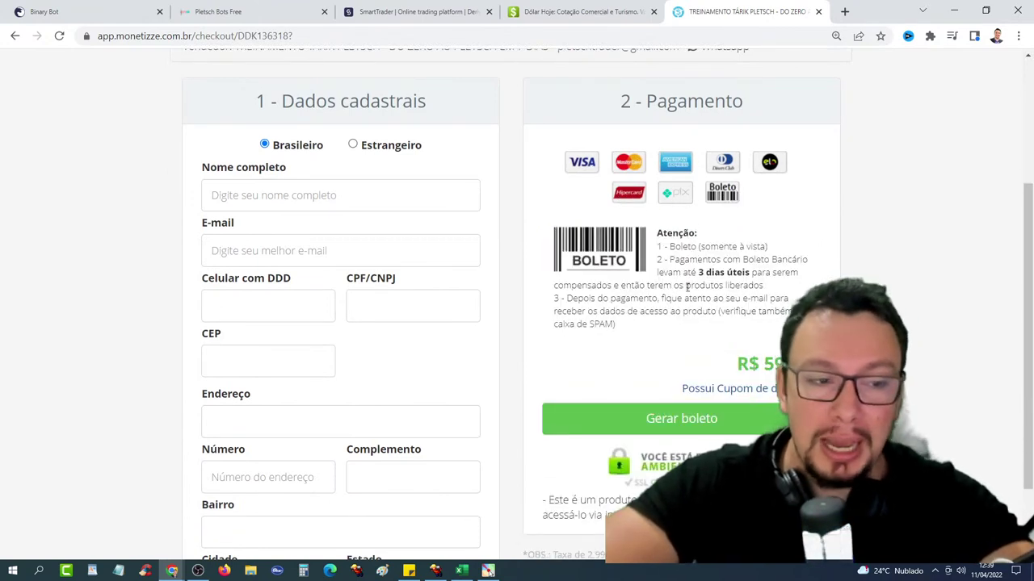
# - Apply the discount coupon PREM to the training purchase and check the updated price at checkout
pyautogui.scroll(-1, 717, 347)
pyautogui.scroll(-1, 718, 347)
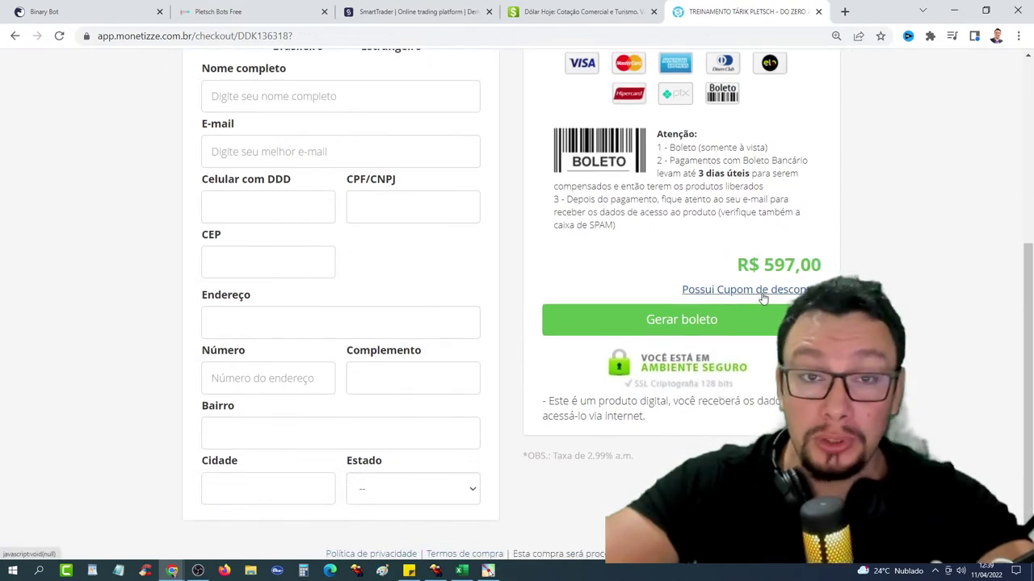
pyautogui.click(721, 294)
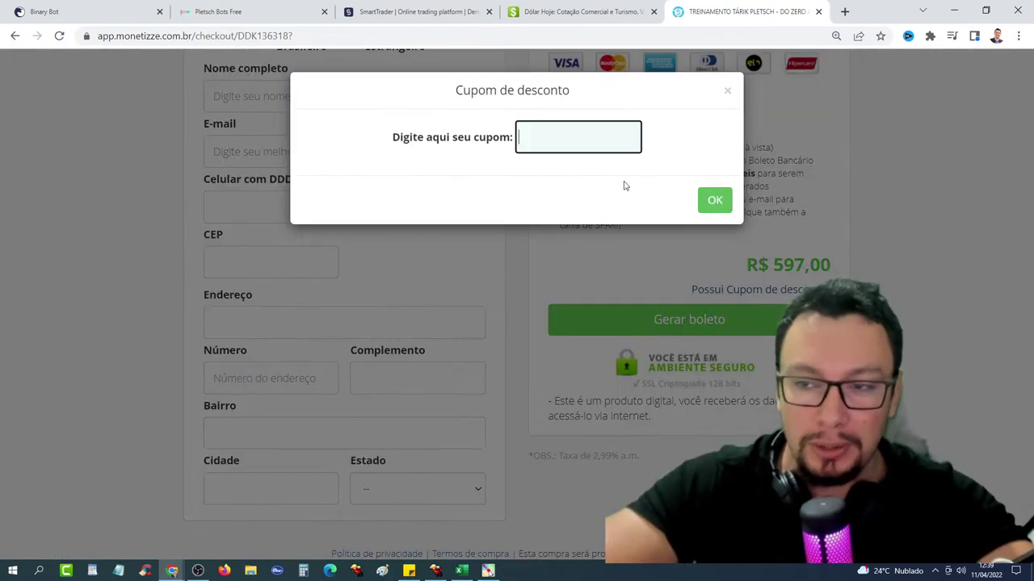
pyautogui.click(569, 138)
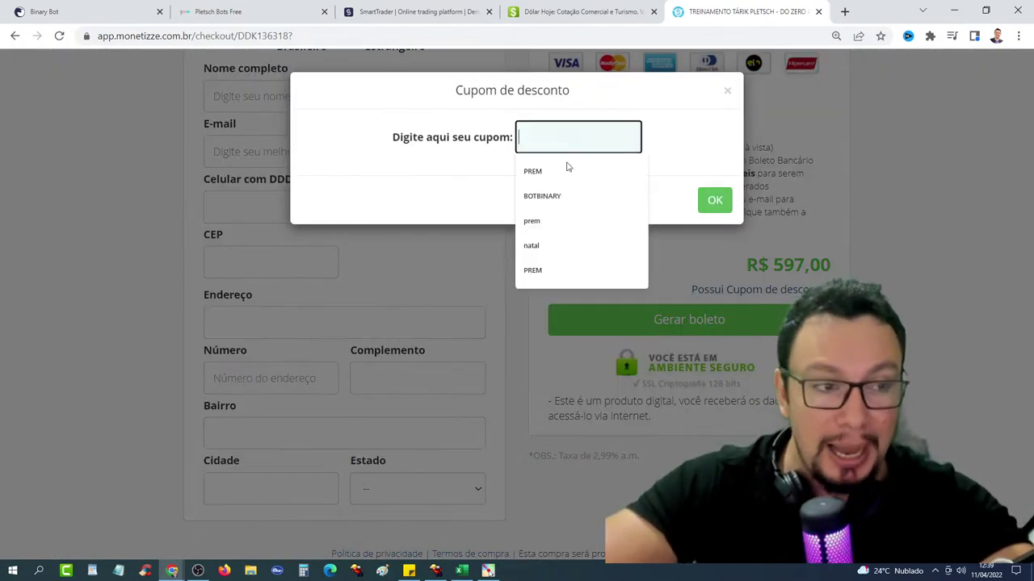
pyautogui.click(528, 276)
pyautogui.click(712, 200)
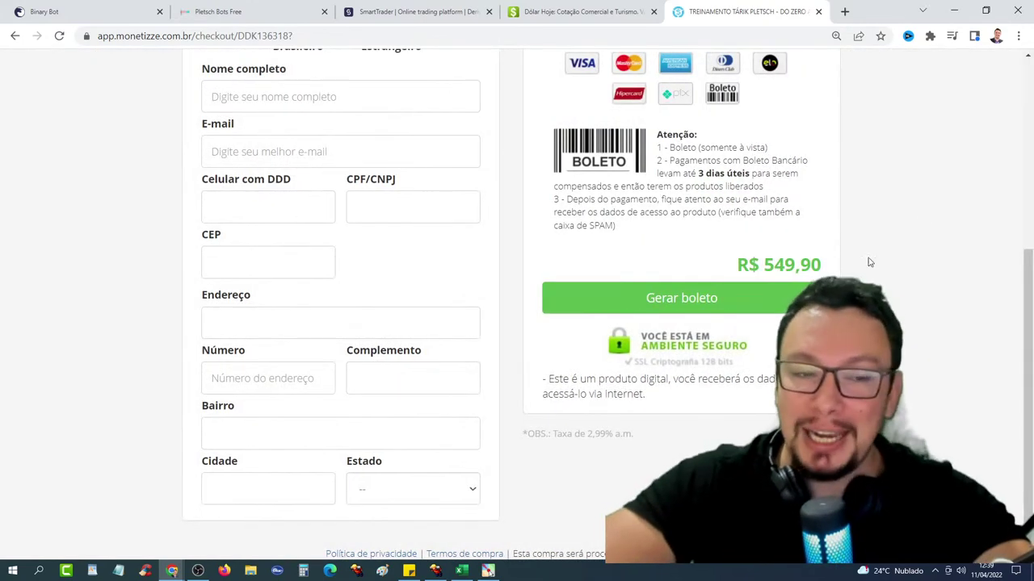
pyautogui.scroll(1, 932, 259)
pyautogui.scroll(1, 933, 258)
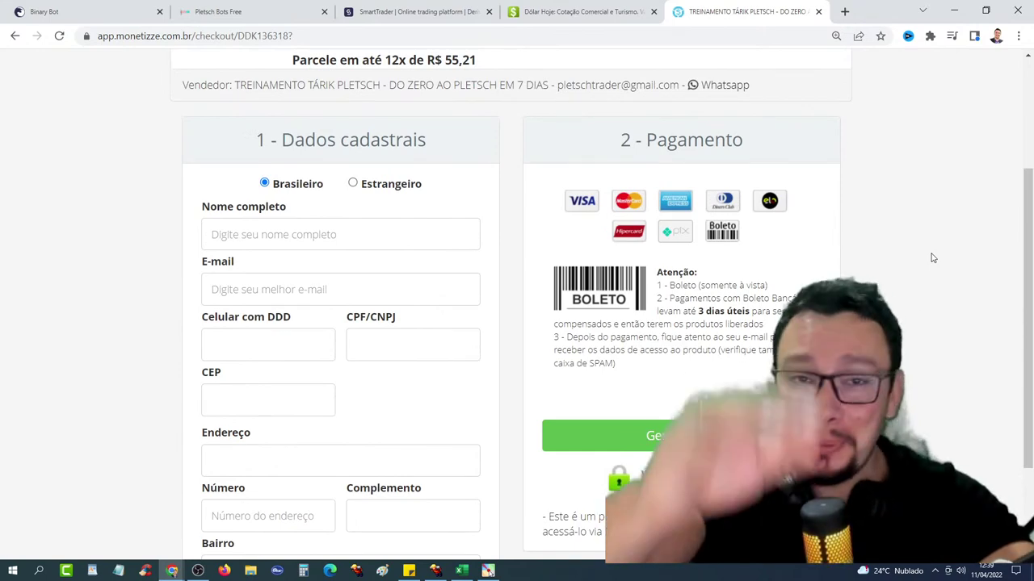
pyautogui.scroll(3, 933, 259)
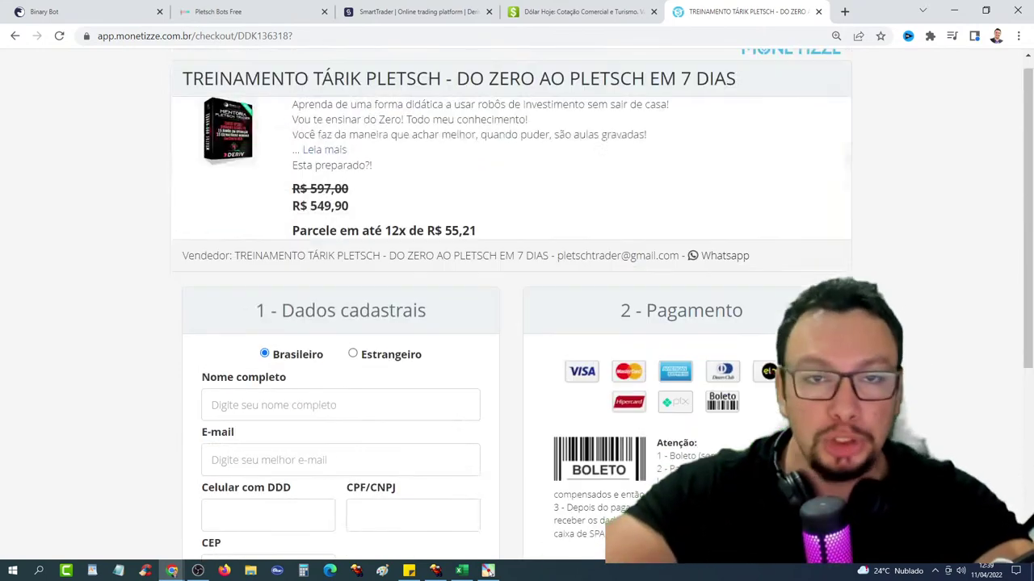
# - Check the SmartTrader chart and compare the trade summaries in Binary Bot and Pletsch Bots Free, returning to Binary Bot
pyautogui.click(424, 13)
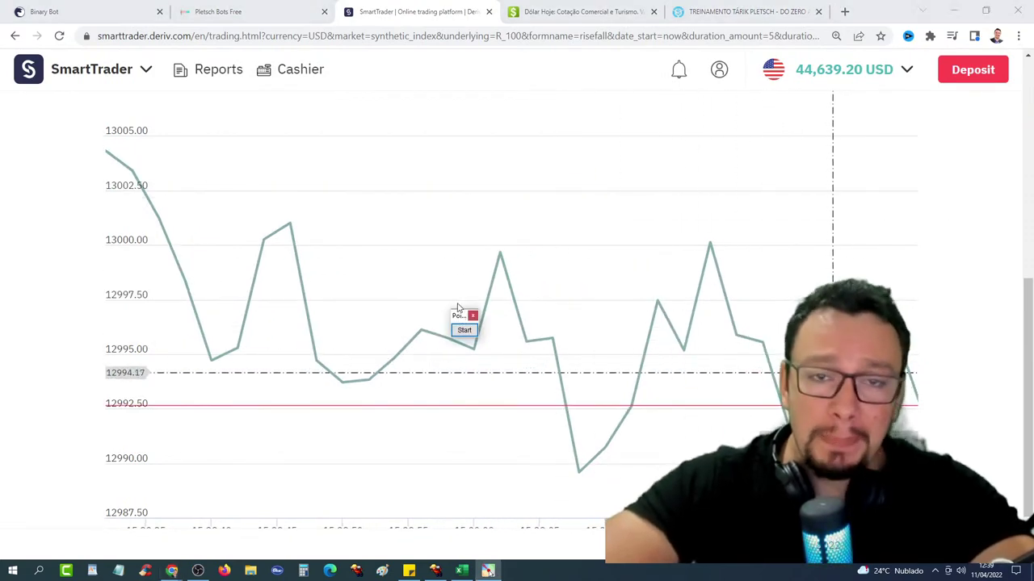
pyautogui.click(89, 11)
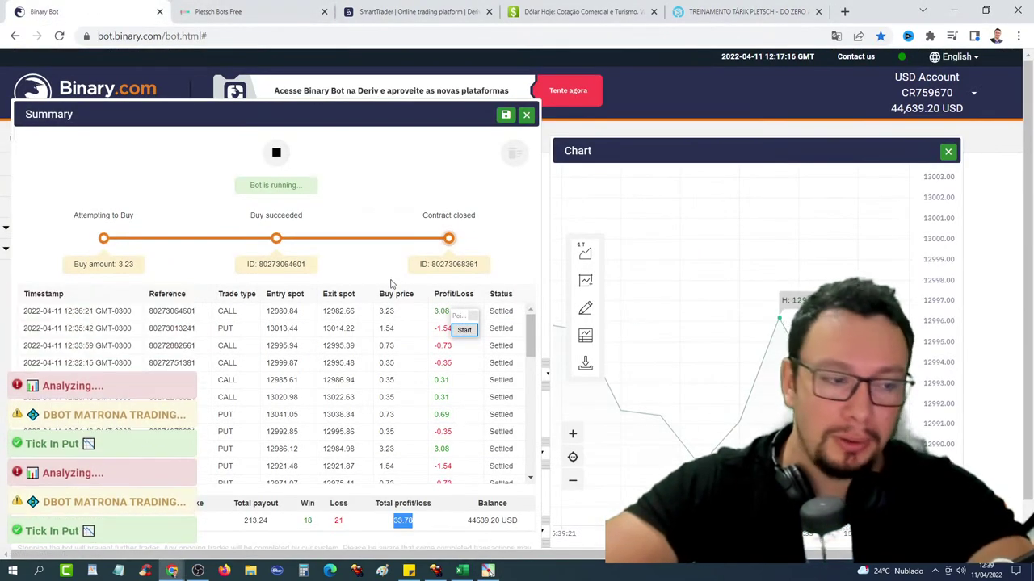
pyautogui.click(250, 9)
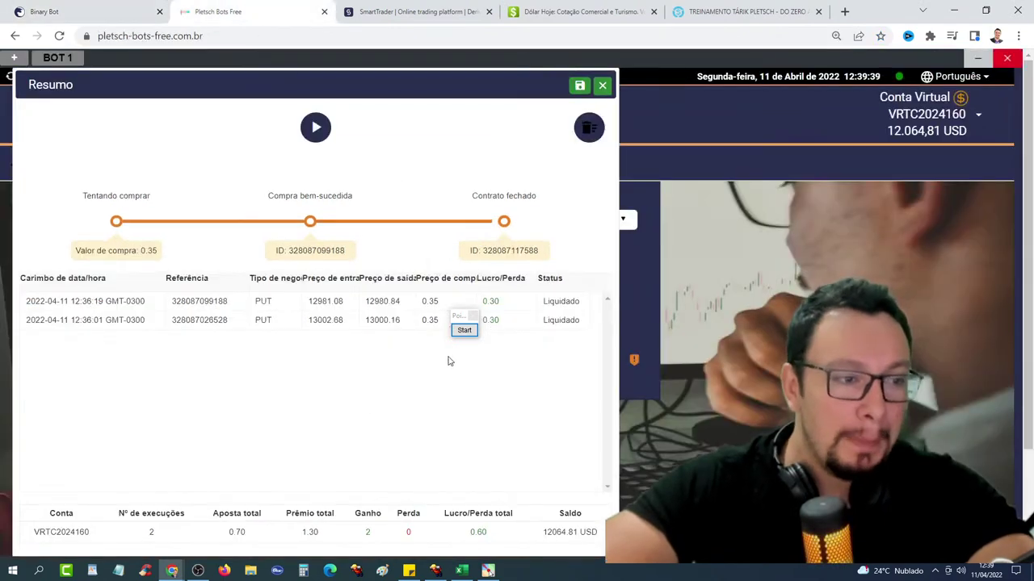
pyautogui.click(89, 12)
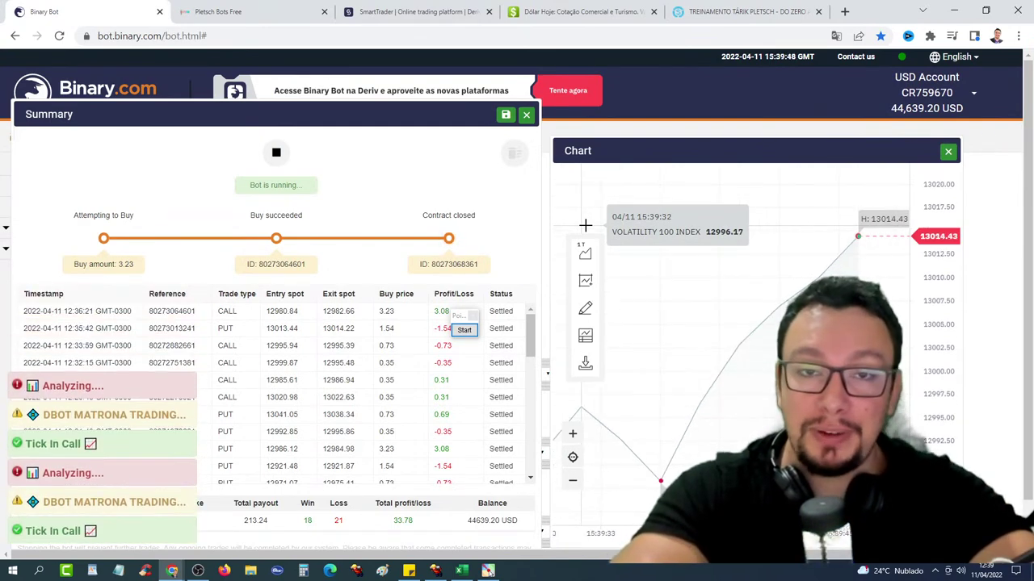
# - Switch to the Excel management spreadsheet, select the 20-dollar bankroll row and point three red arrows at its daily goal
pyautogui.click(462, 571)
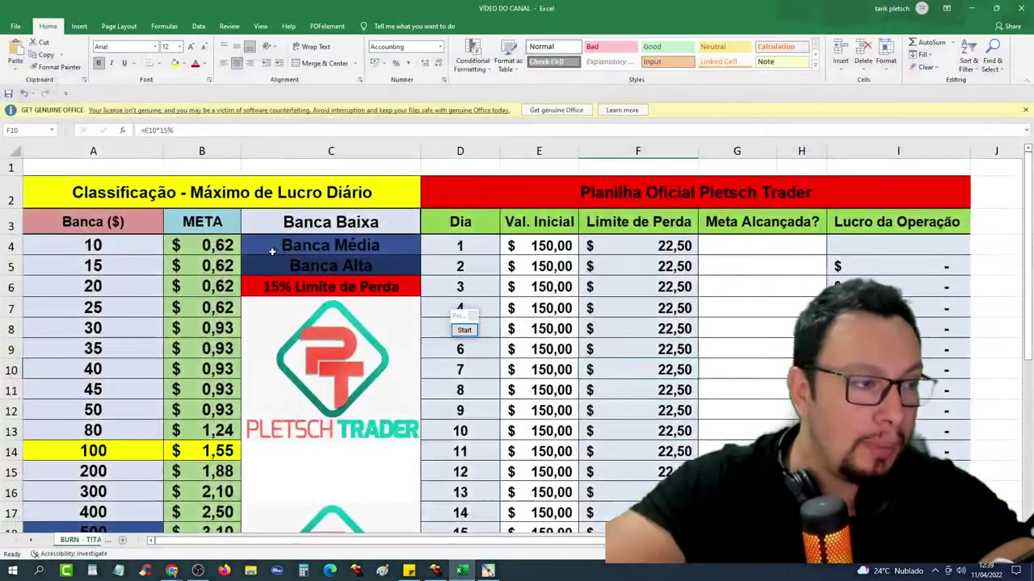
pyautogui.click(81, 285)
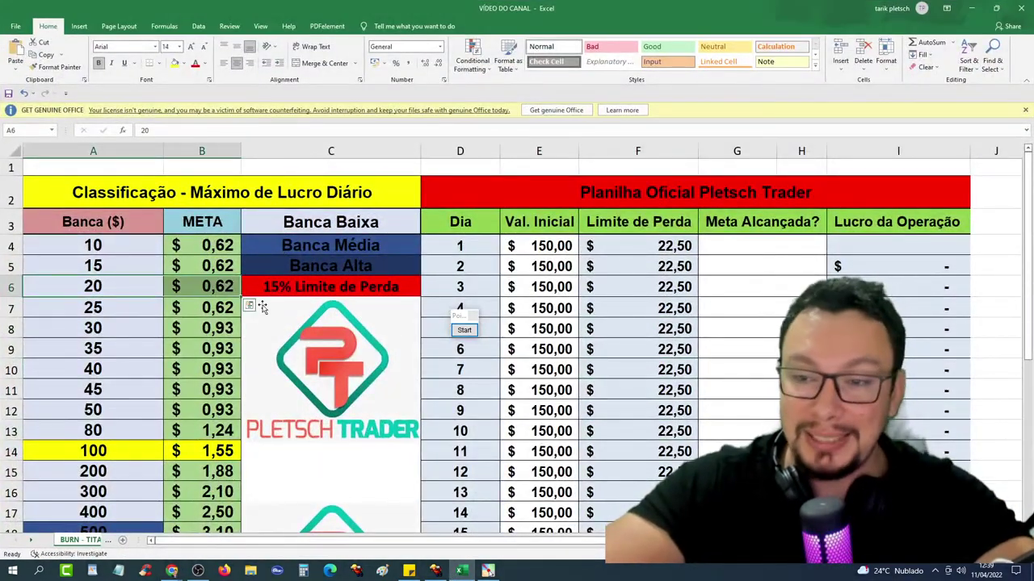
pyautogui.click(464, 329)
pyautogui.moveTo(275, 363); pyautogui.dragTo(241, 297)
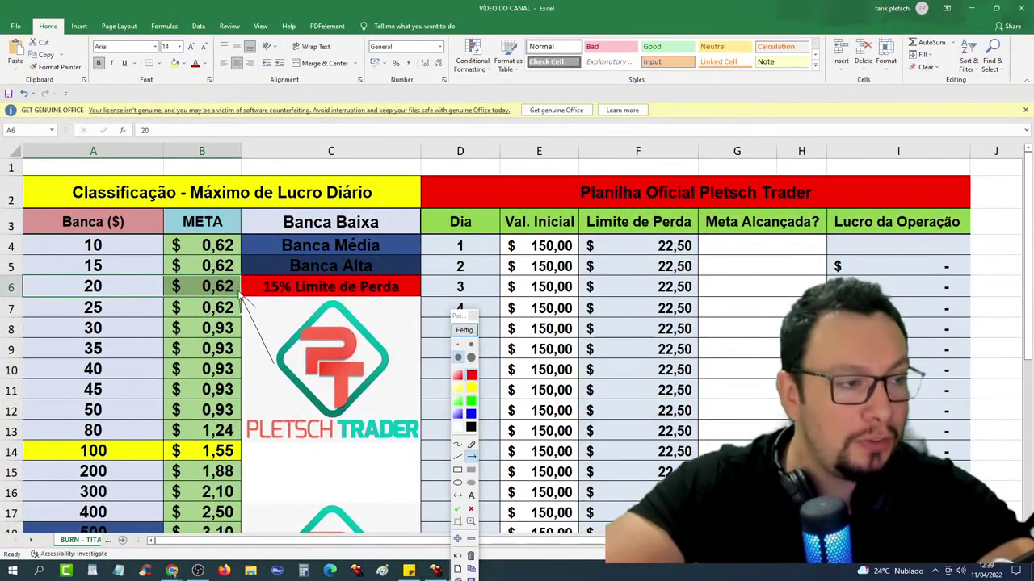
pyautogui.moveTo(194, 344); pyautogui.dragTo(212, 311)
pyautogui.moveTo(144, 333); pyautogui.dragTo(186, 313)
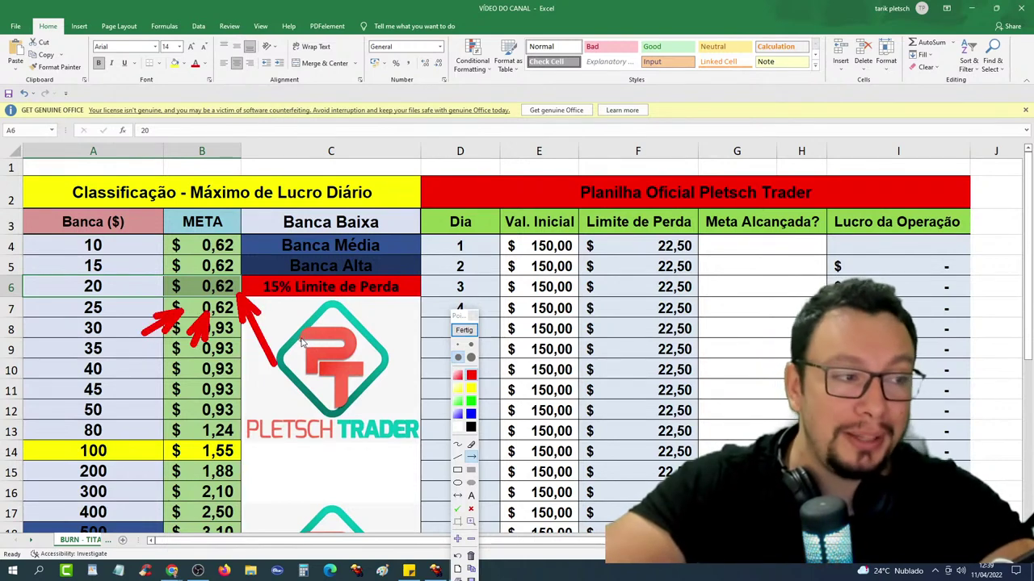
pyautogui.click(464, 330)
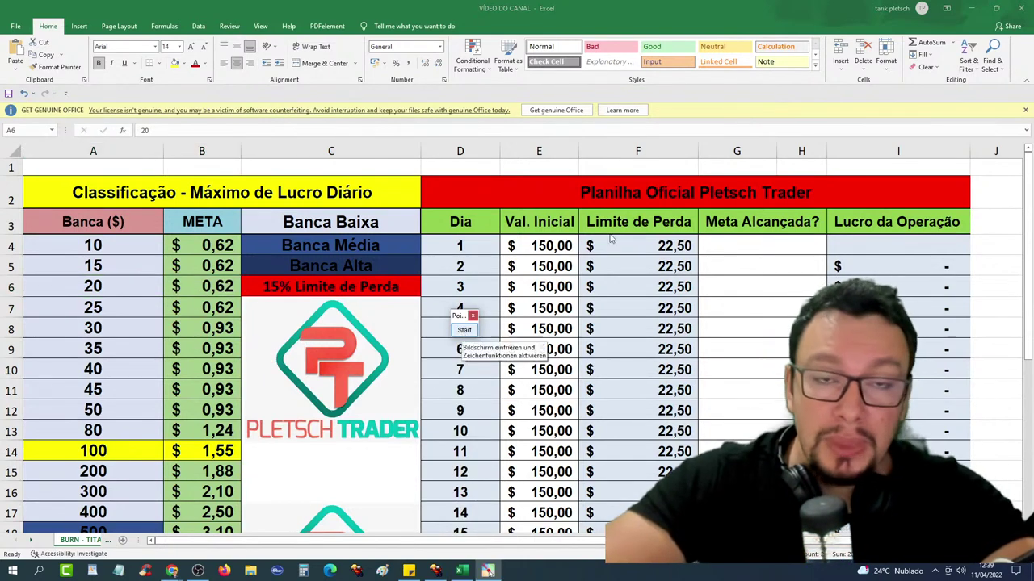
# - Set the initial value for day 1 in the Planilha Oficial Pletsch Trader to 20
pyautogui.click(557, 246)
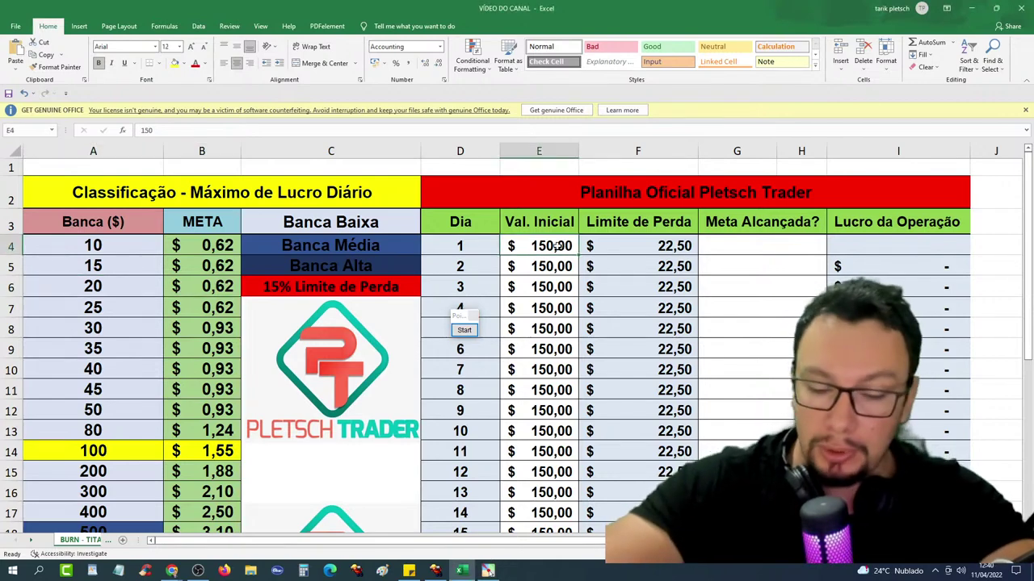
pyautogui.write('20')
pyautogui.press('Return')
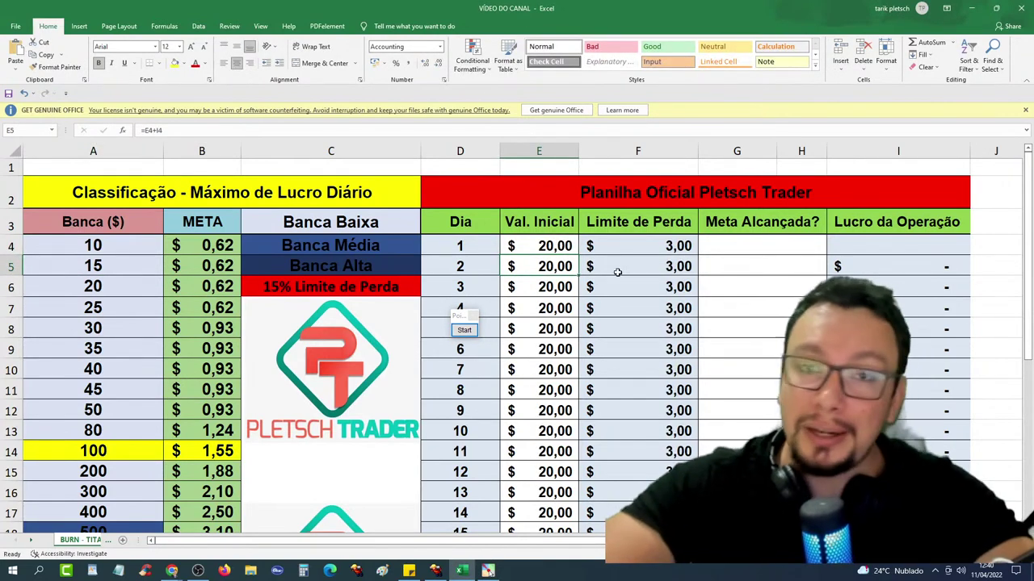
# - Return to Binary Bot, draw three downward and one upward red arrow over the summary and chart, clear them, and shift the summary slightly
pyautogui.click(974, 8)
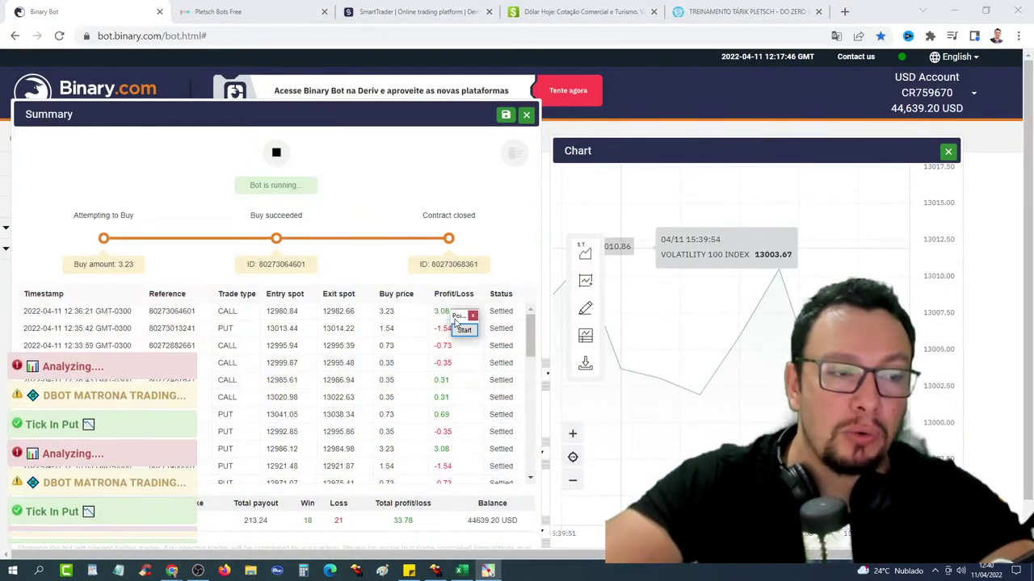
pyautogui.moveTo(456, 319); pyautogui.dragTo(258, 305)
pyautogui.click(266, 315)
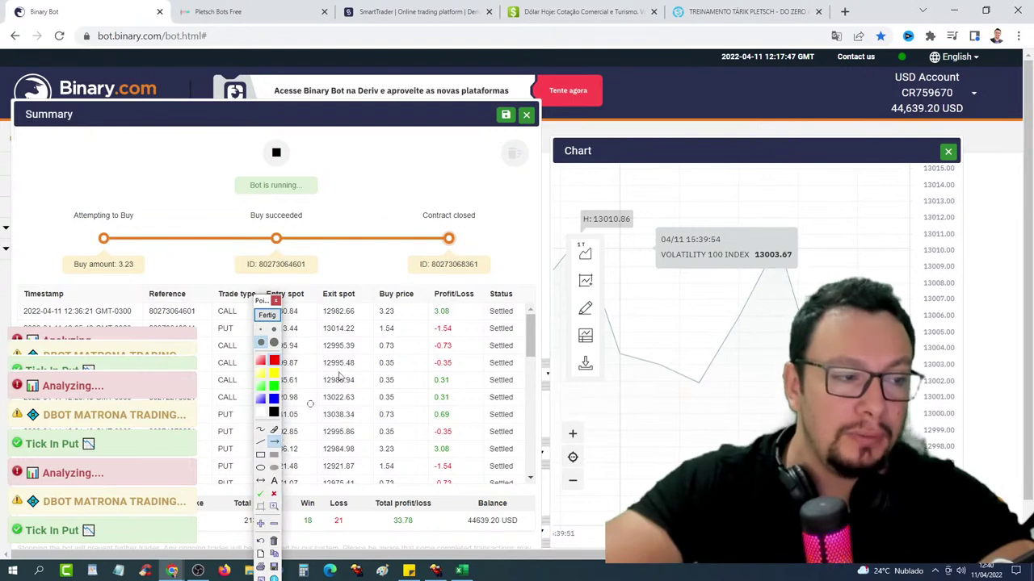
pyautogui.moveTo(386, 152); pyautogui.dragTo(454, 212)
pyautogui.moveTo(499, 252); pyautogui.dragTo(589, 334)
pyautogui.moveTo(578, 339); pyautogui.dragTo(665, 402)
pyautogui.moveTo(696, 322); pyautogui.dragTo(789, 173)
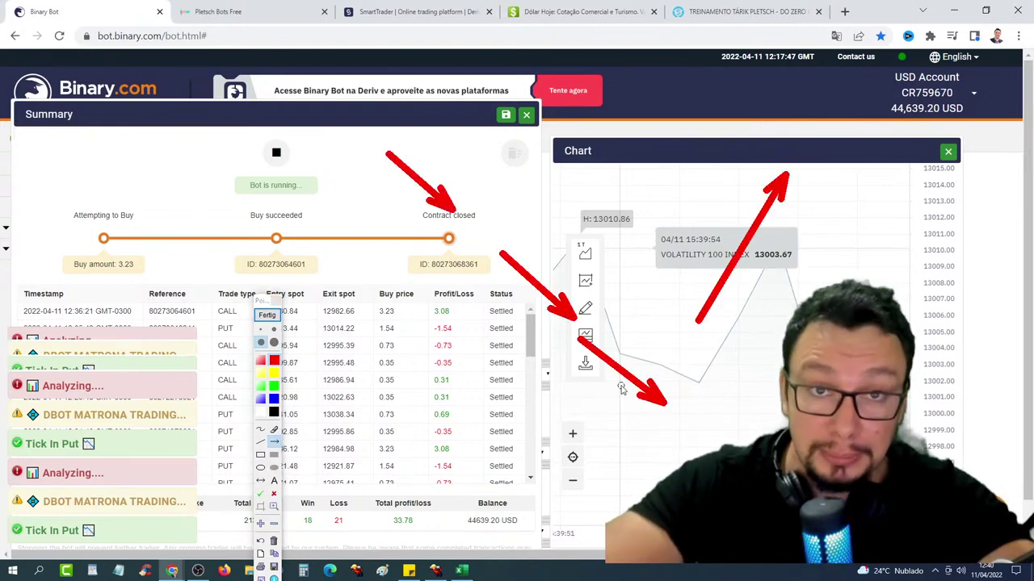
pyautogui.click(267, 315)
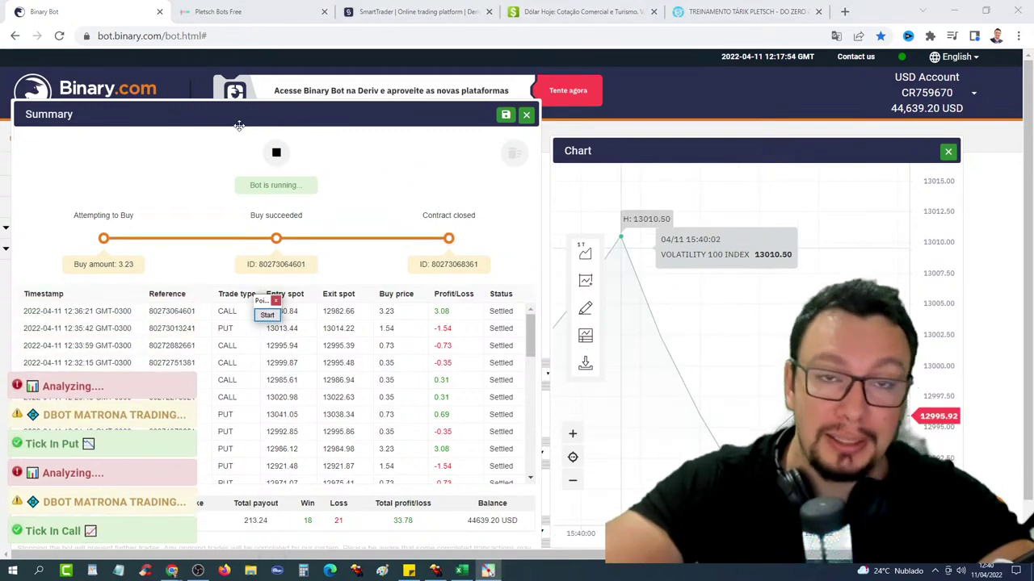
pyautogui.moveTo(132, 114)
pyautogui.mouseDown()
pyautogui.moveTo(570, 106)
pyautogui.moveTo(121, 108)
pyautogui.mouseUp()
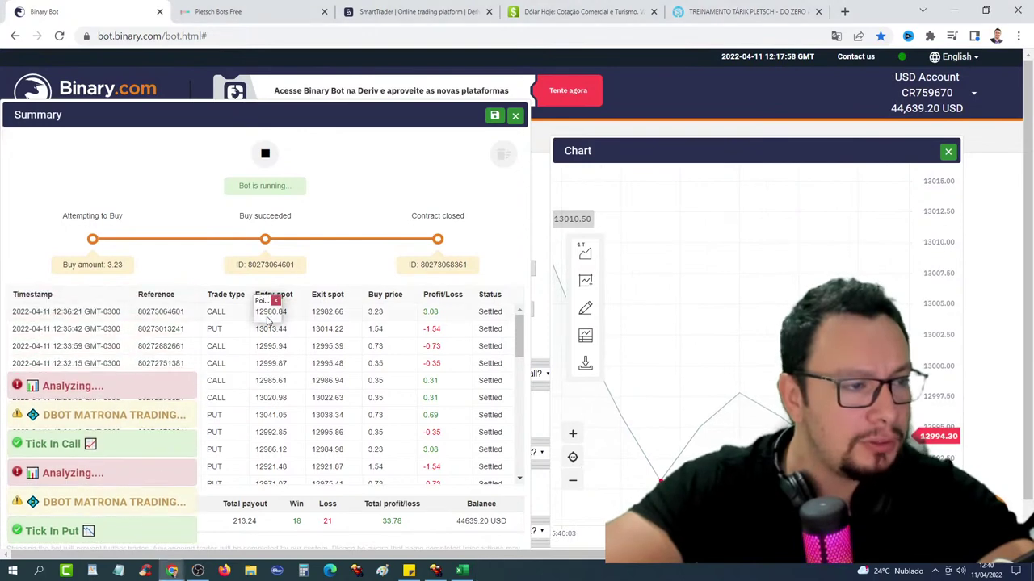
# - Draw red arrows downward over the summary and chart and upward toward the account balance, and clear them
pyautogui.click(266, 314)
pyautogui.moveTo(281, 436); pyautogui.dragTo(304, 423)
pyautogui.moveTo(255, 171); pyautogui.dragTo(618, 420)
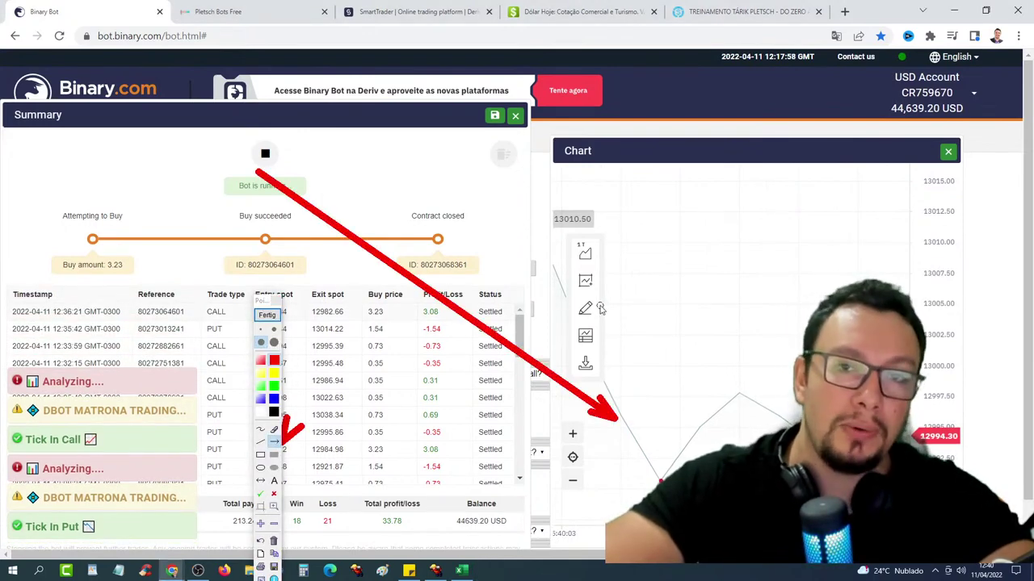
pyautogui.moveTo(583, 317)
pyautogui.mouseDown()
pyautogui.moveTo(743, 144)
pyautogui.moveTo(807, 103)
pyautogui.mouseUp()
pyautogui.moveTo(733, 228); pyautogui.dragTo(816, 300)
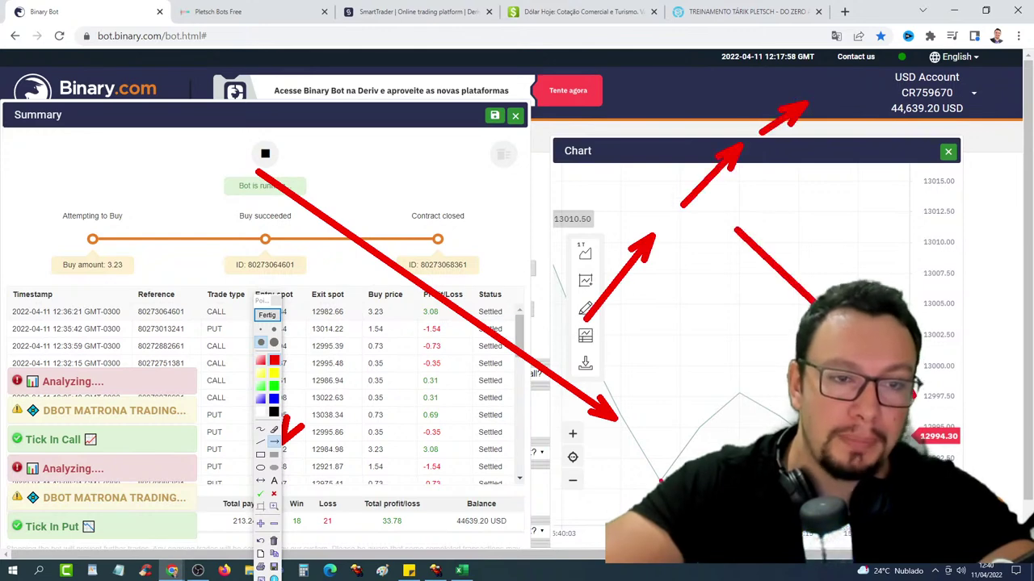
pyautogui.click(267, 315)
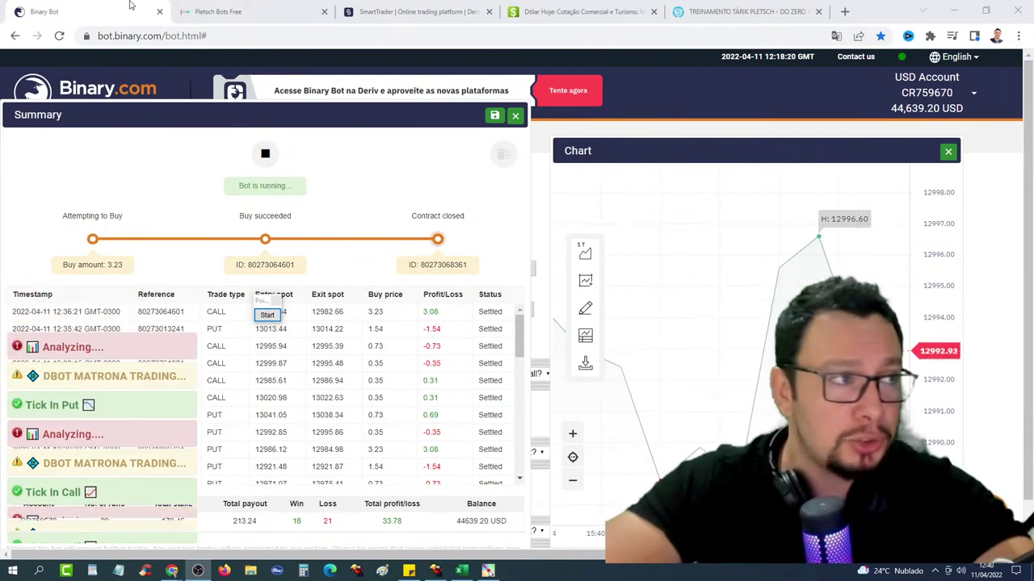
# - Stop and rerun the bot, answering the Gale type and bet value prompts and setting the value on winning to 0.35
pyautogui.click(266, 155)
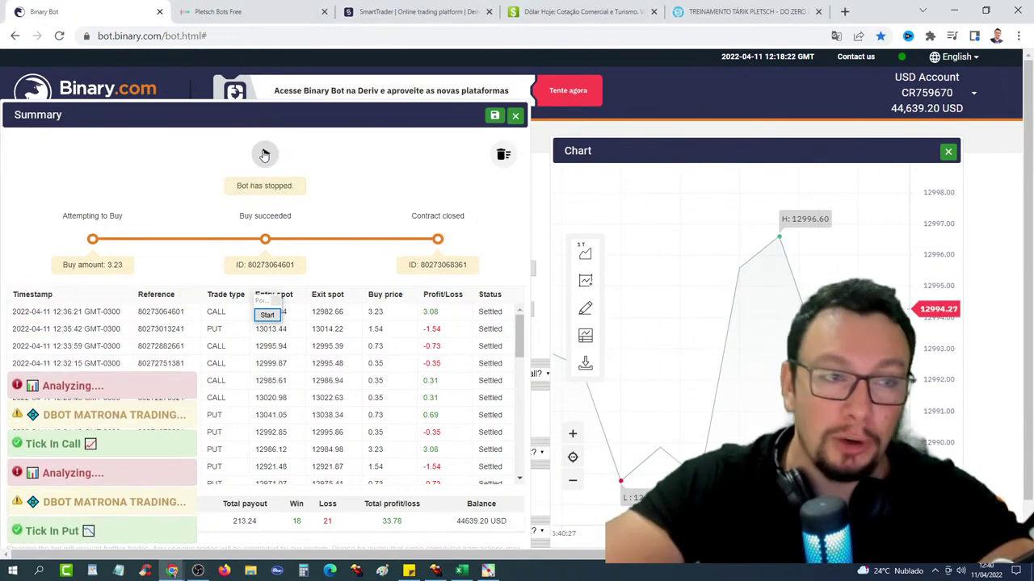
pyautogui.click(266, 155)
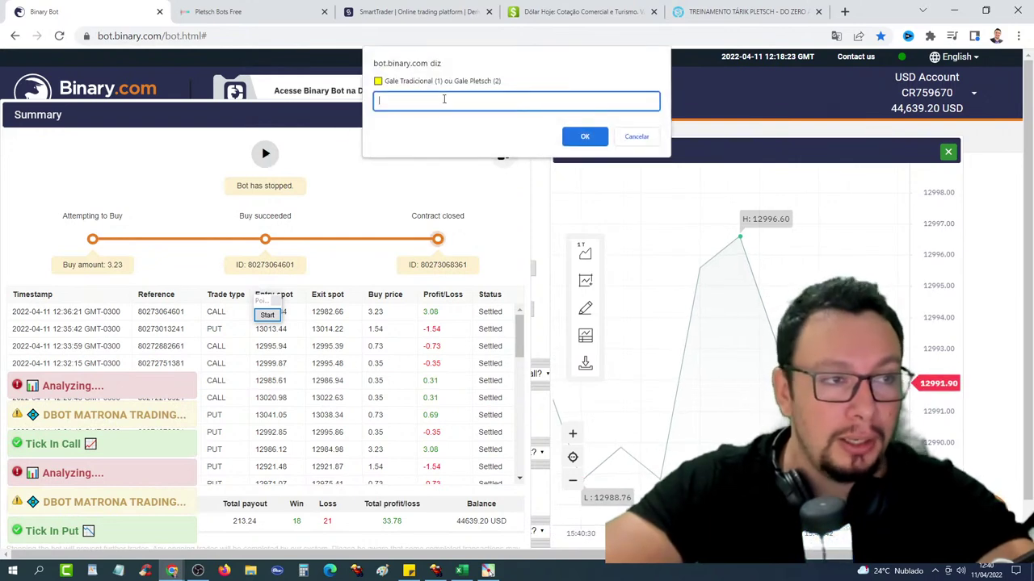
pyautogui.press('Return')
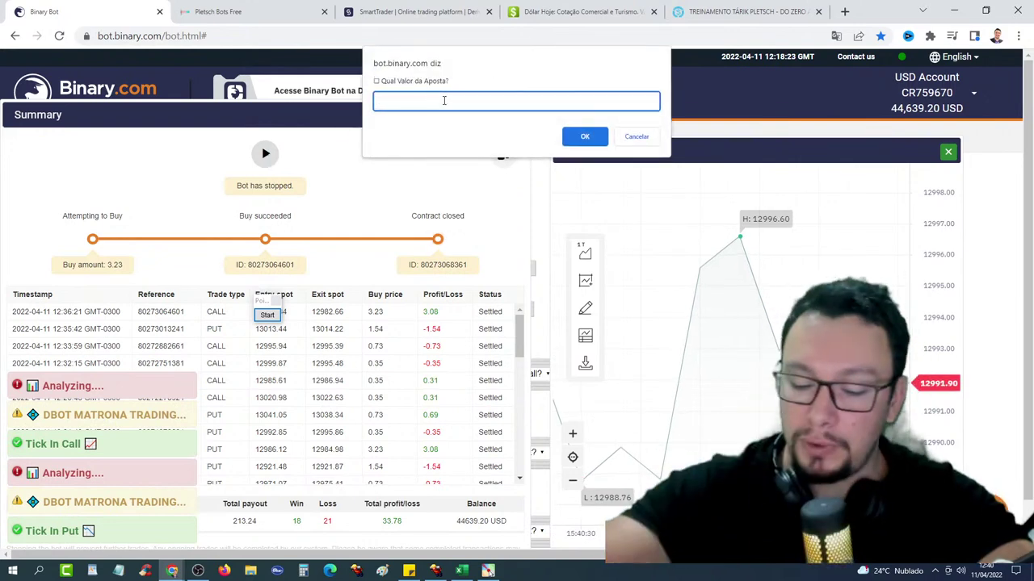
pyautogui.press('Return')
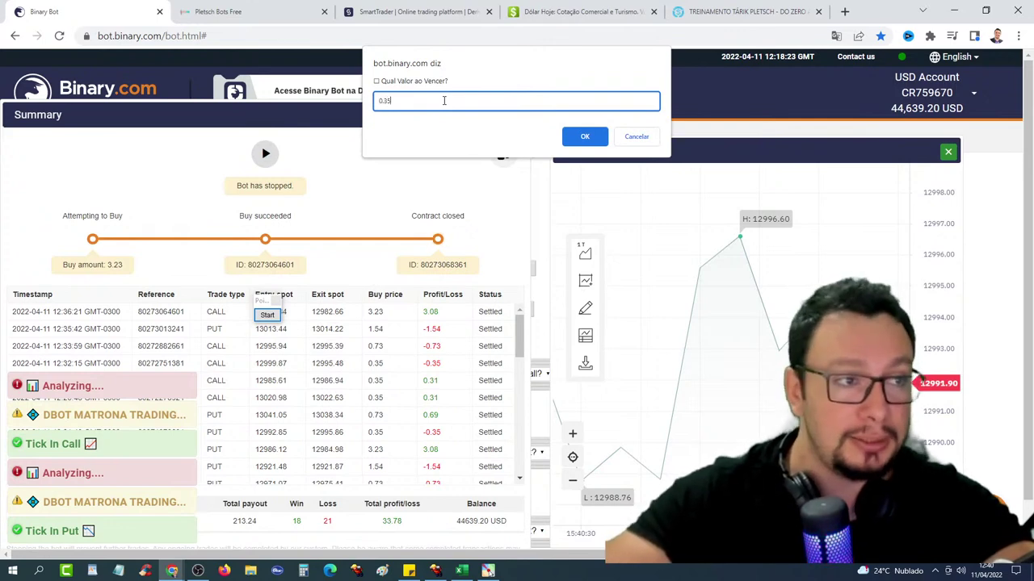
pyautogui.press('Return')
# - Answer the next bot prompt with 1, and set the daily goal to 50 and the loss limit to 666
pyautogui.write('1')
pyautogui.press('Return')
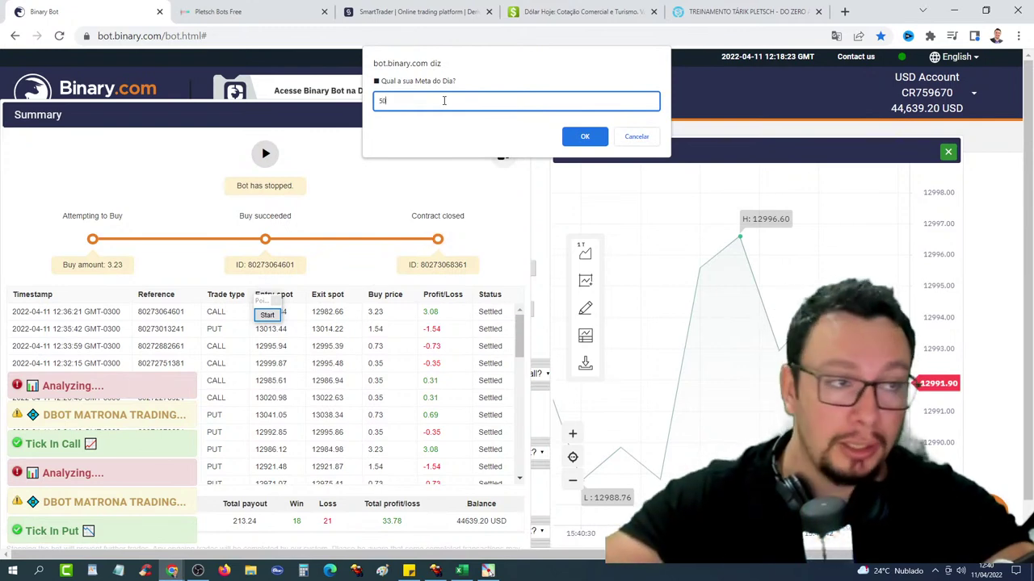
pyautogui.press('Return')
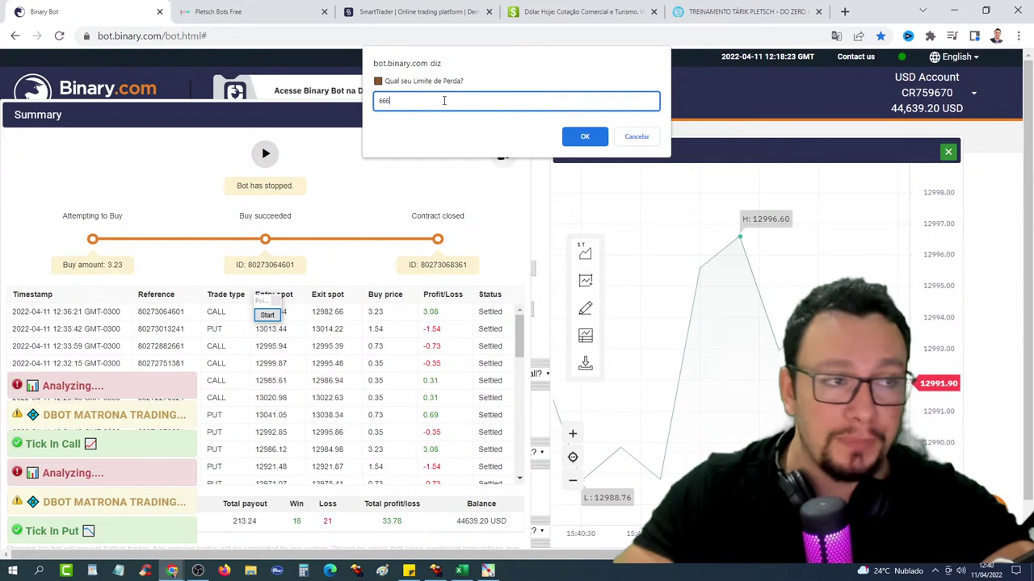
pyautogui.press('Return')
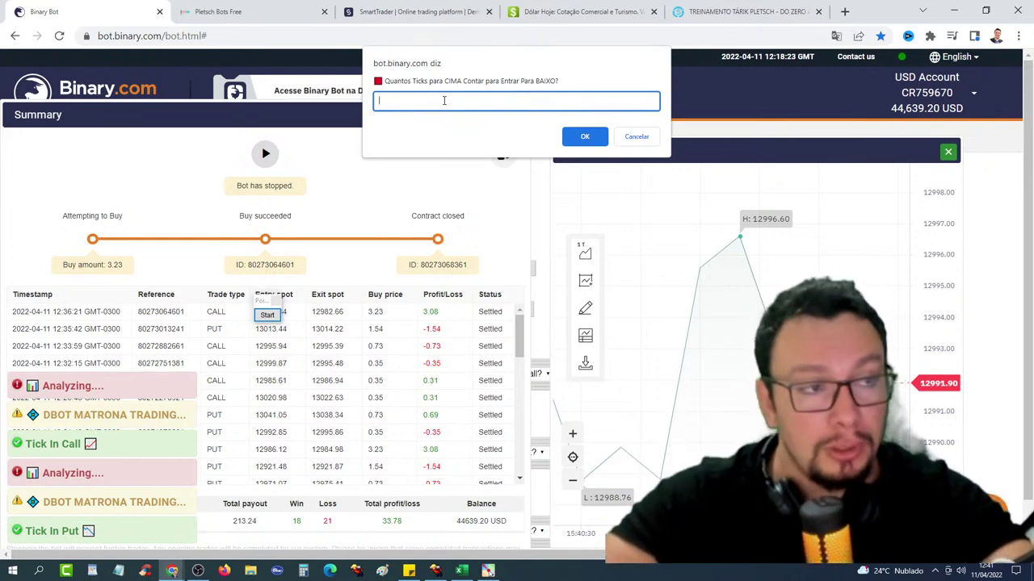
# - Set the upward tick count for down entries and the virtual losses to 1 each, answer the after-loss entry prompt and start the bot
pyautogui.write('1')
pyautogui.press('Return')
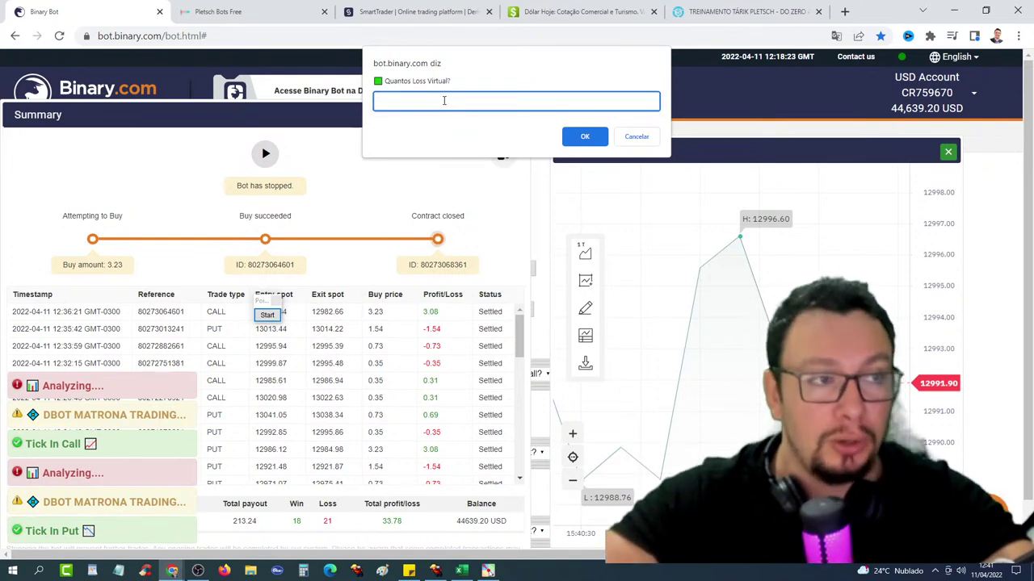
pyautogui.write('1')
pyautogui.press('Return')
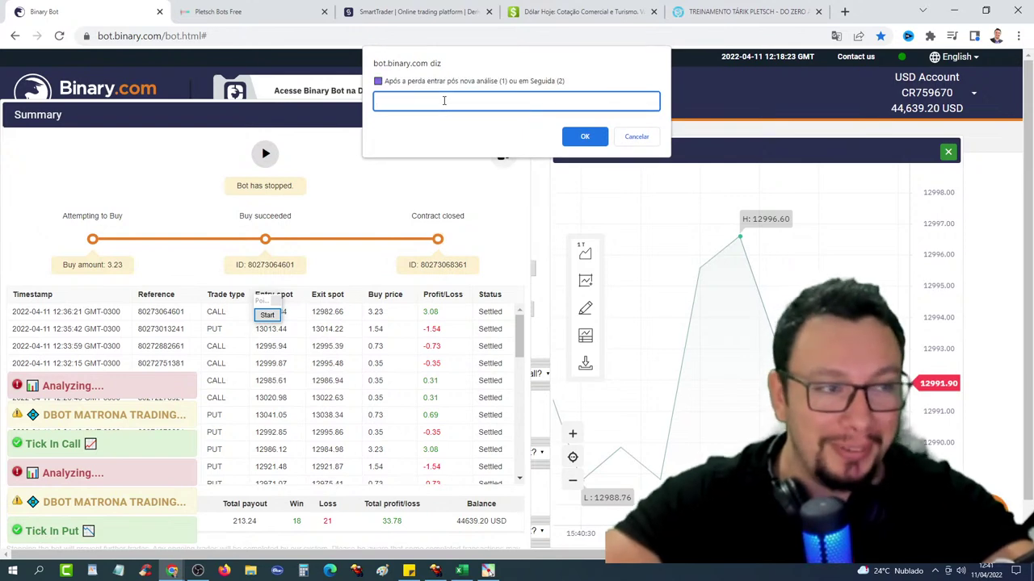
pyautogui.press('Return')
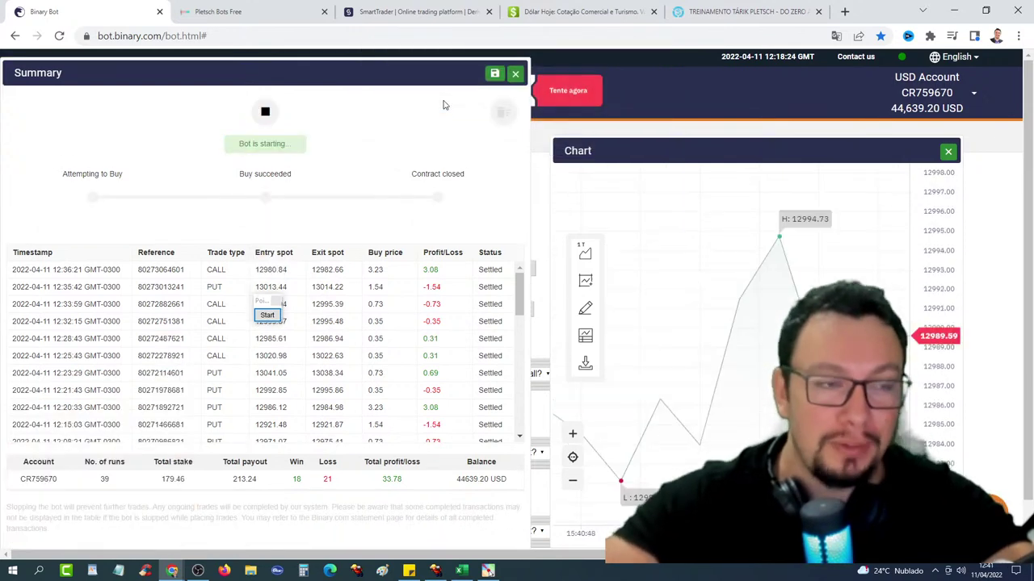